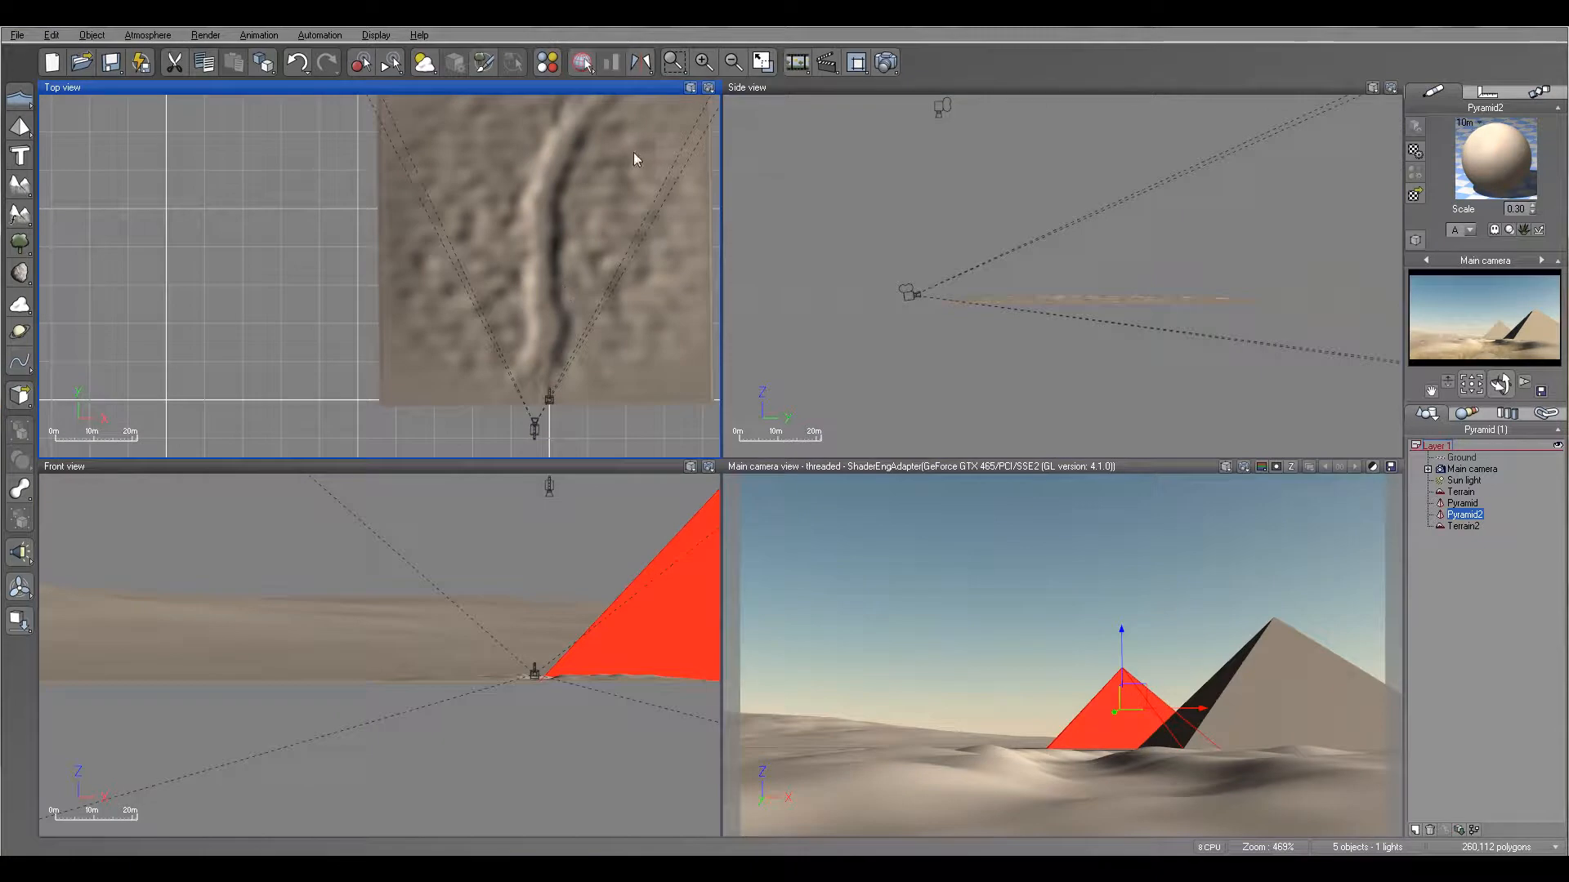
- Add a Date Palm from the Trees plant collection to the desert scene
{"action": "right_click_drag", "start_coordinate": [567, 286], "coordinate": [554, 361]}
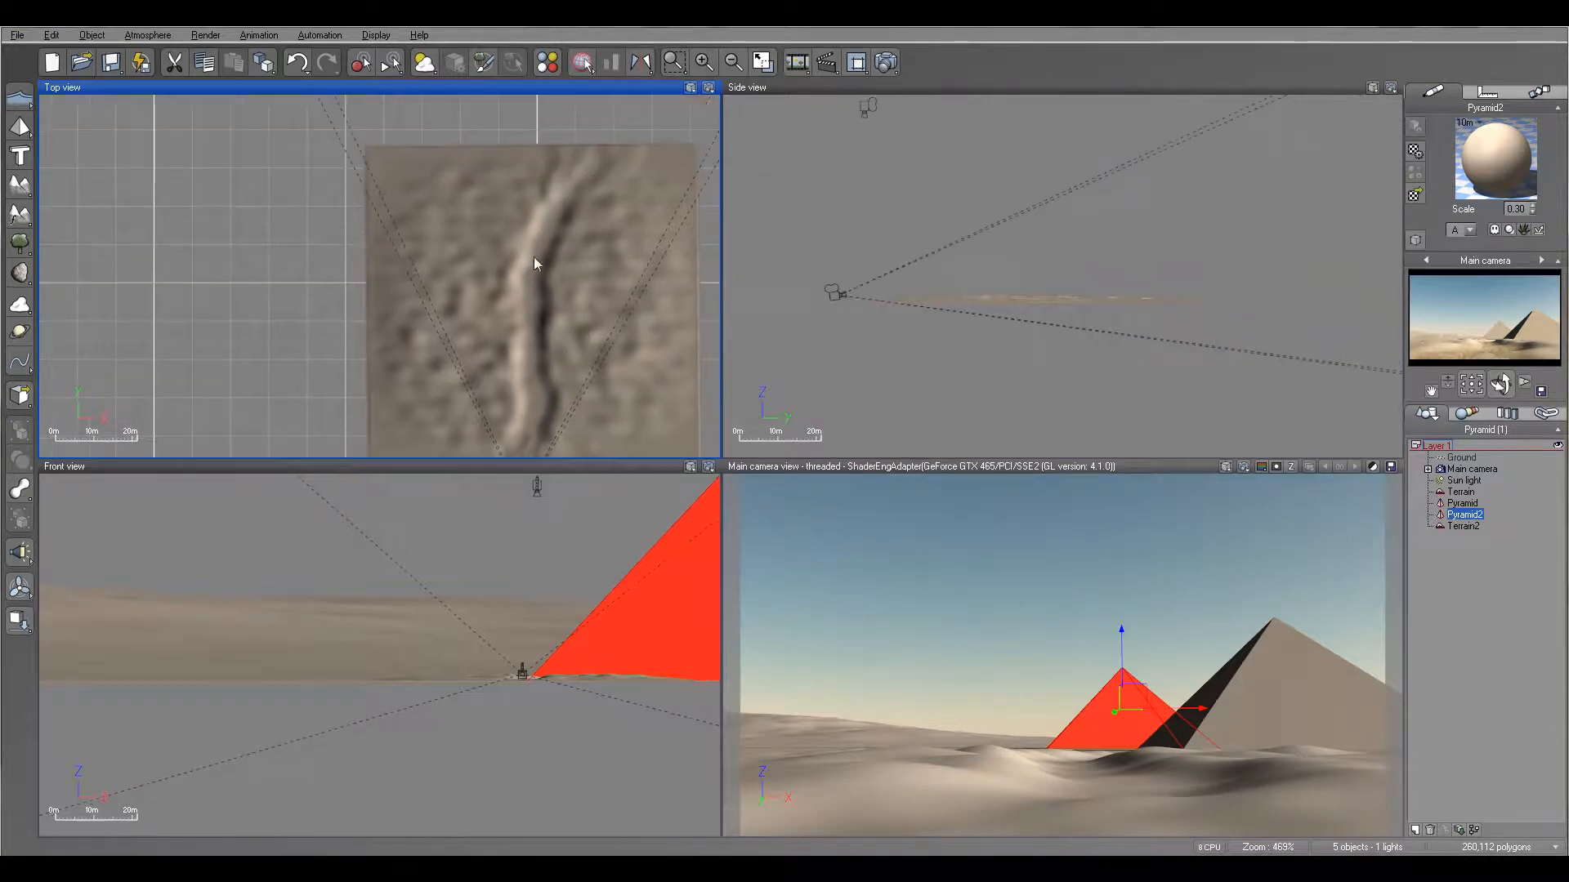
{"action": "scroll", "coordinate": [571, 350], "scroll_direction": "up", "scroll_amount": 3}
{"action": "scroll", "coordinate": [580, 237], "scroll_direction": "down", "scroll_amount": 4}
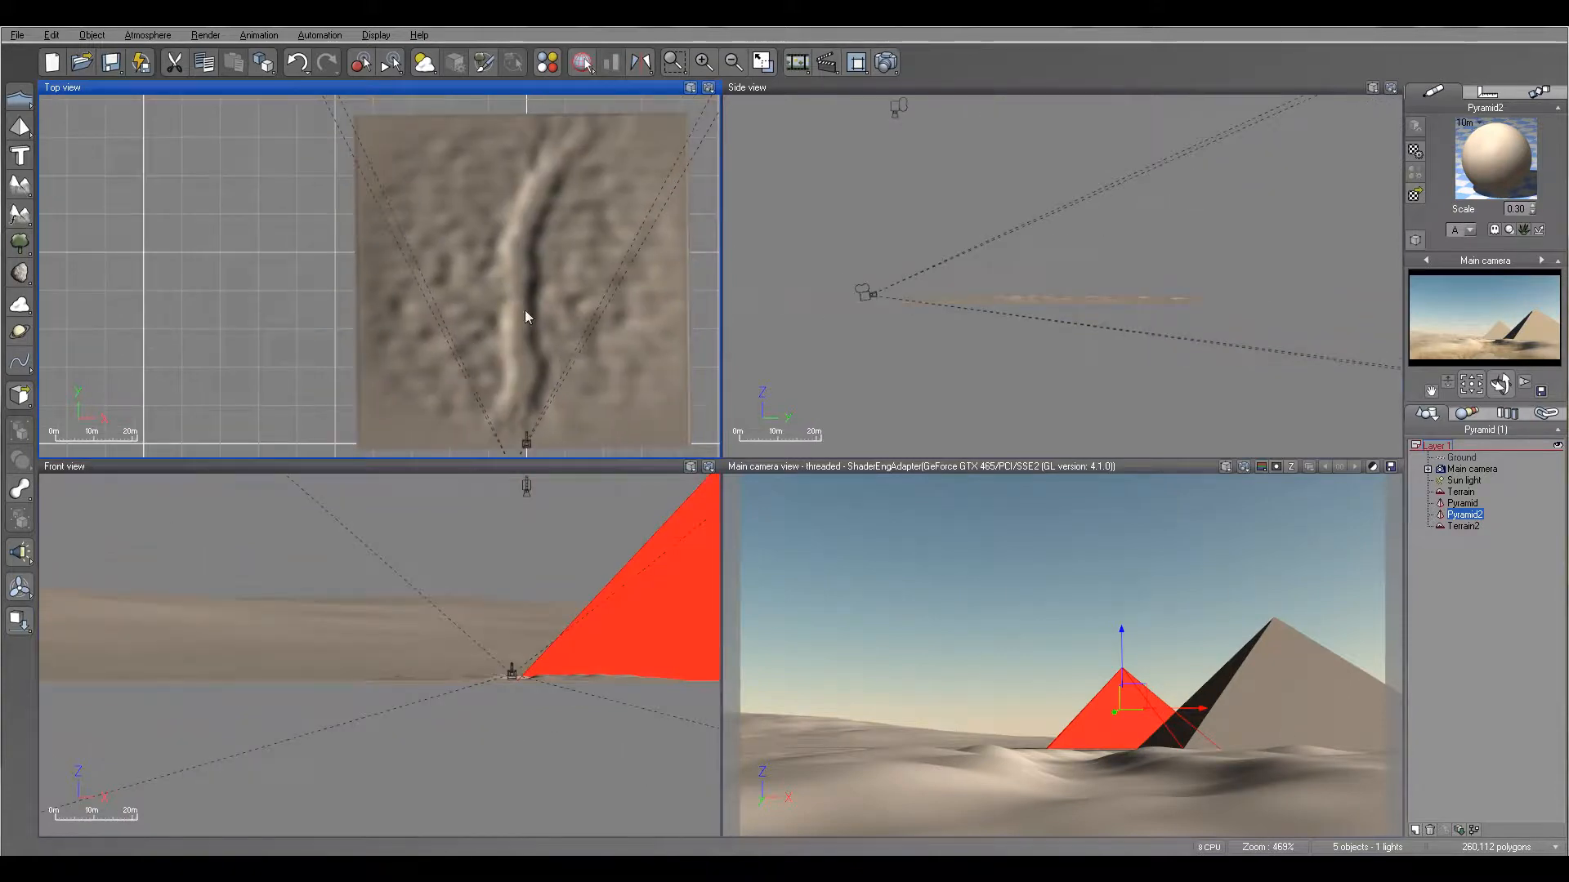
{"action": "left_click", "coordinate": [17, 243]}
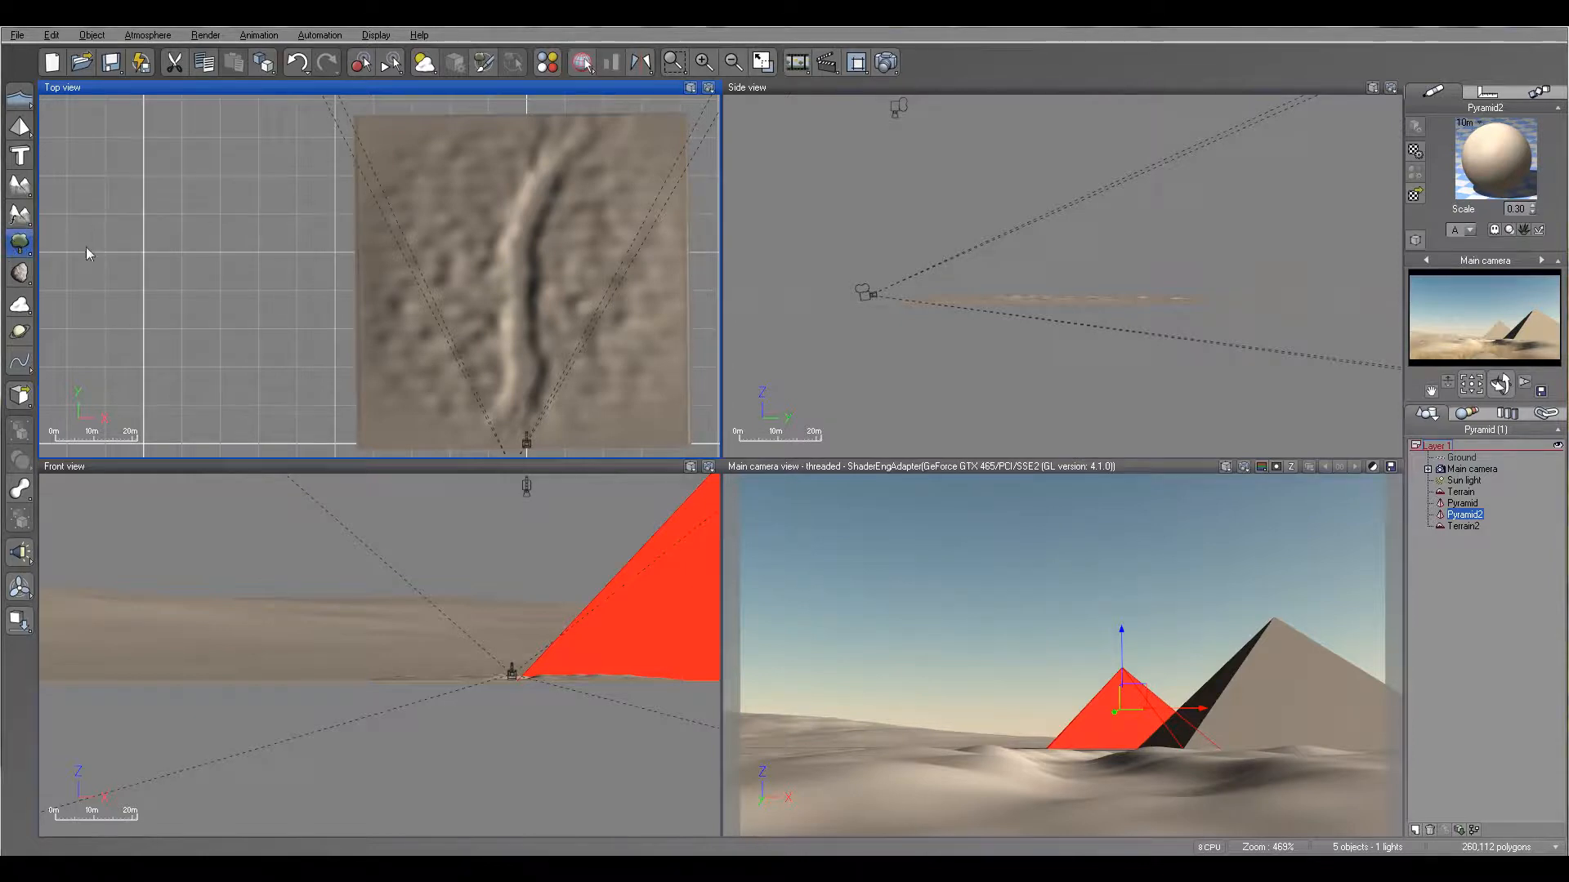
{"action": "left_click", "coordinate": [16, 244]}
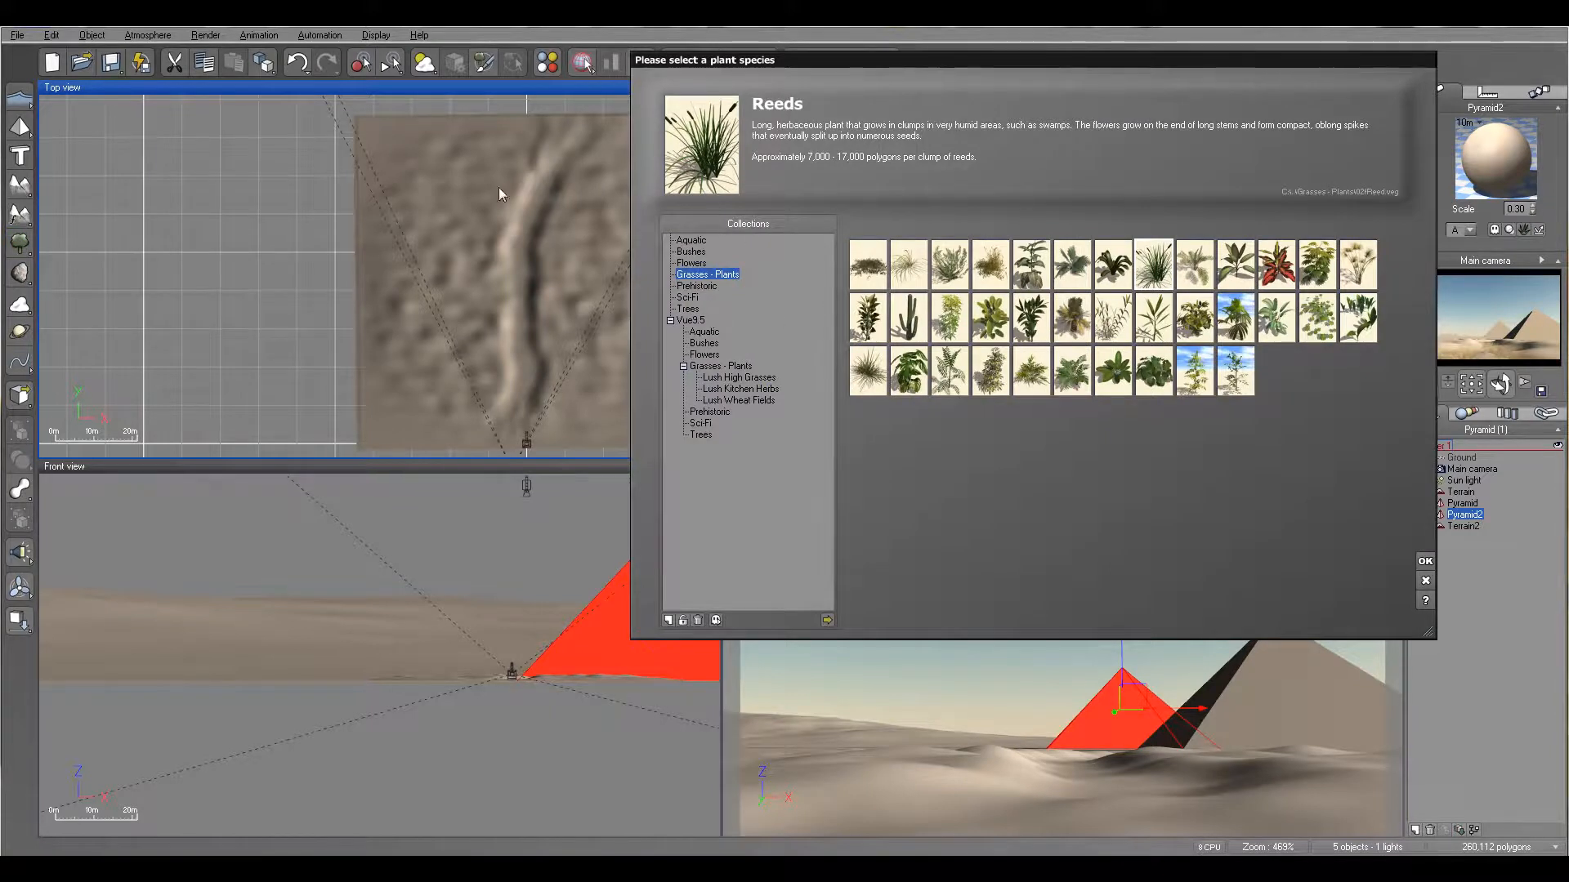
{"action": "left_click", "coordinate": [687, 309]}
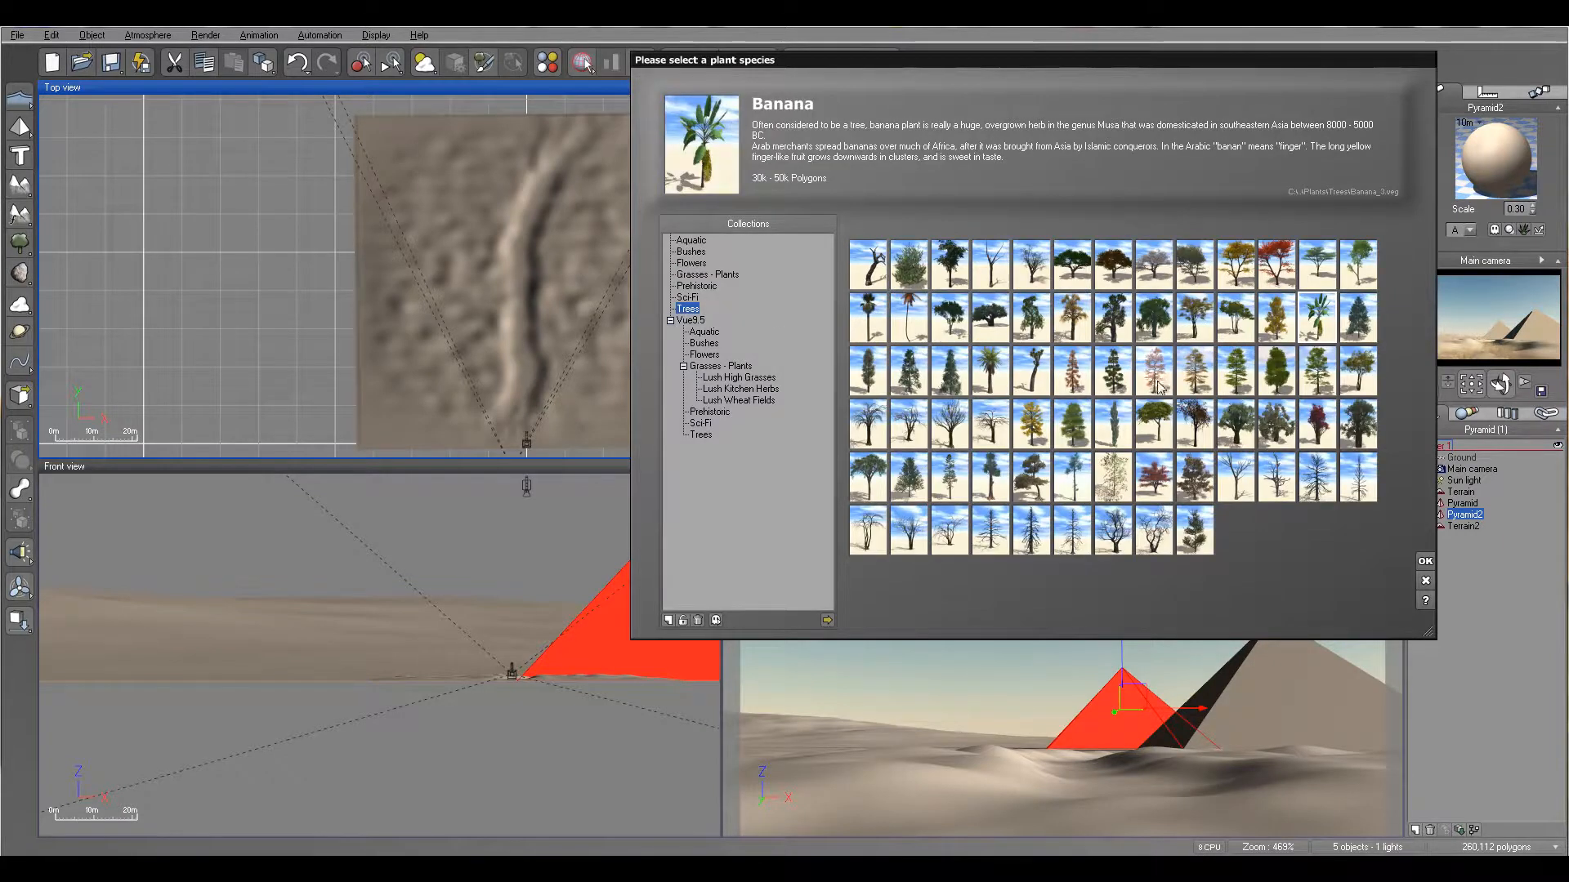
{"action": "left_click", "coordinate": [871, 320]}
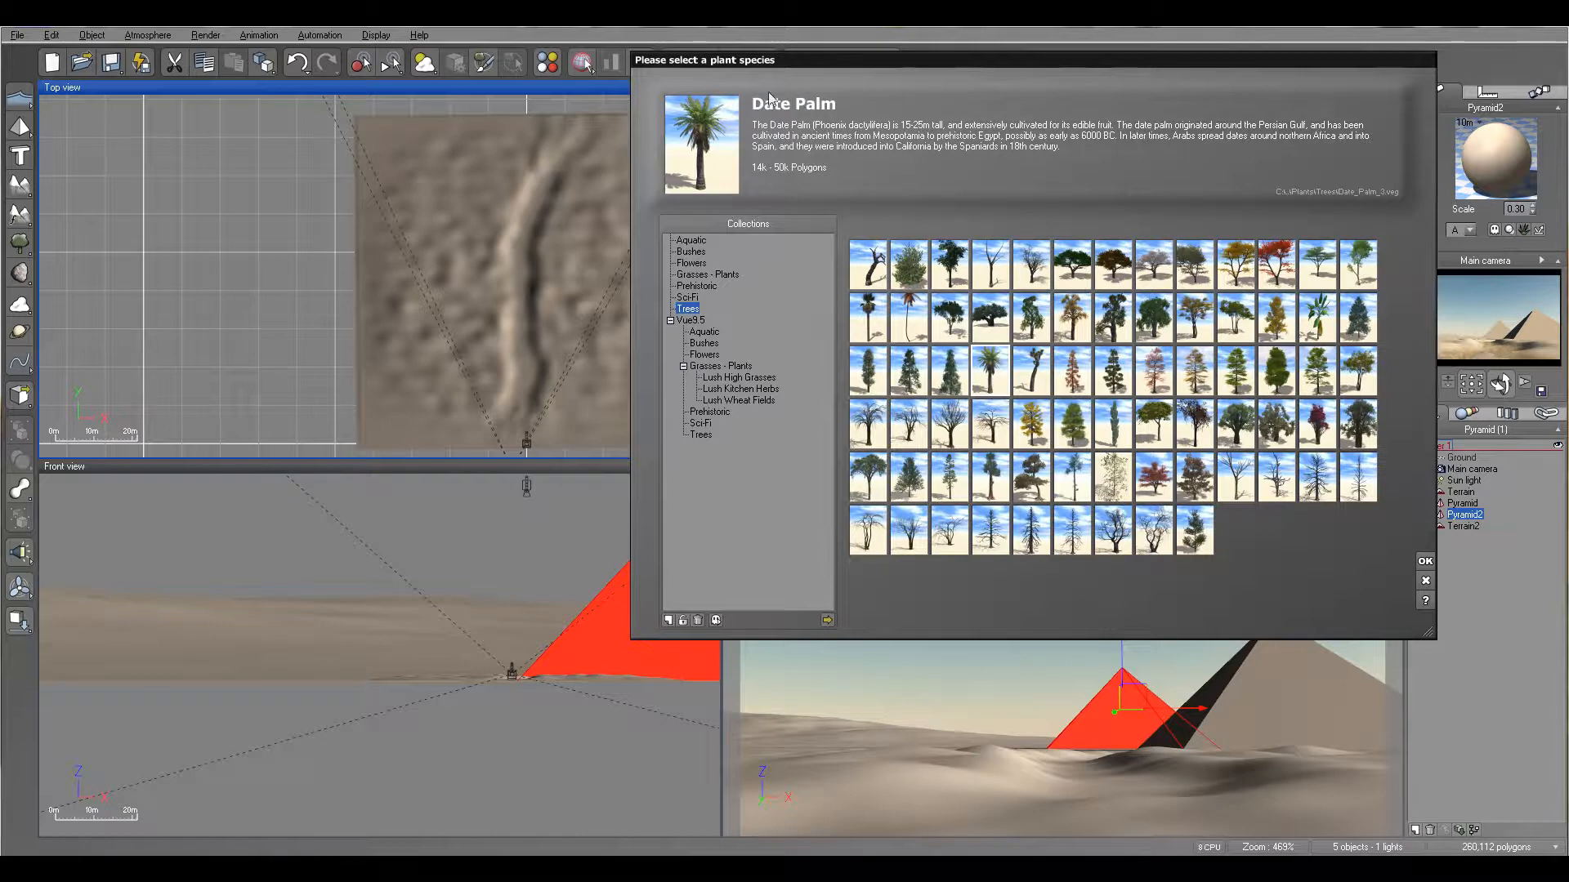
{"action": "left_click", "coordinate": [1424, 562]}
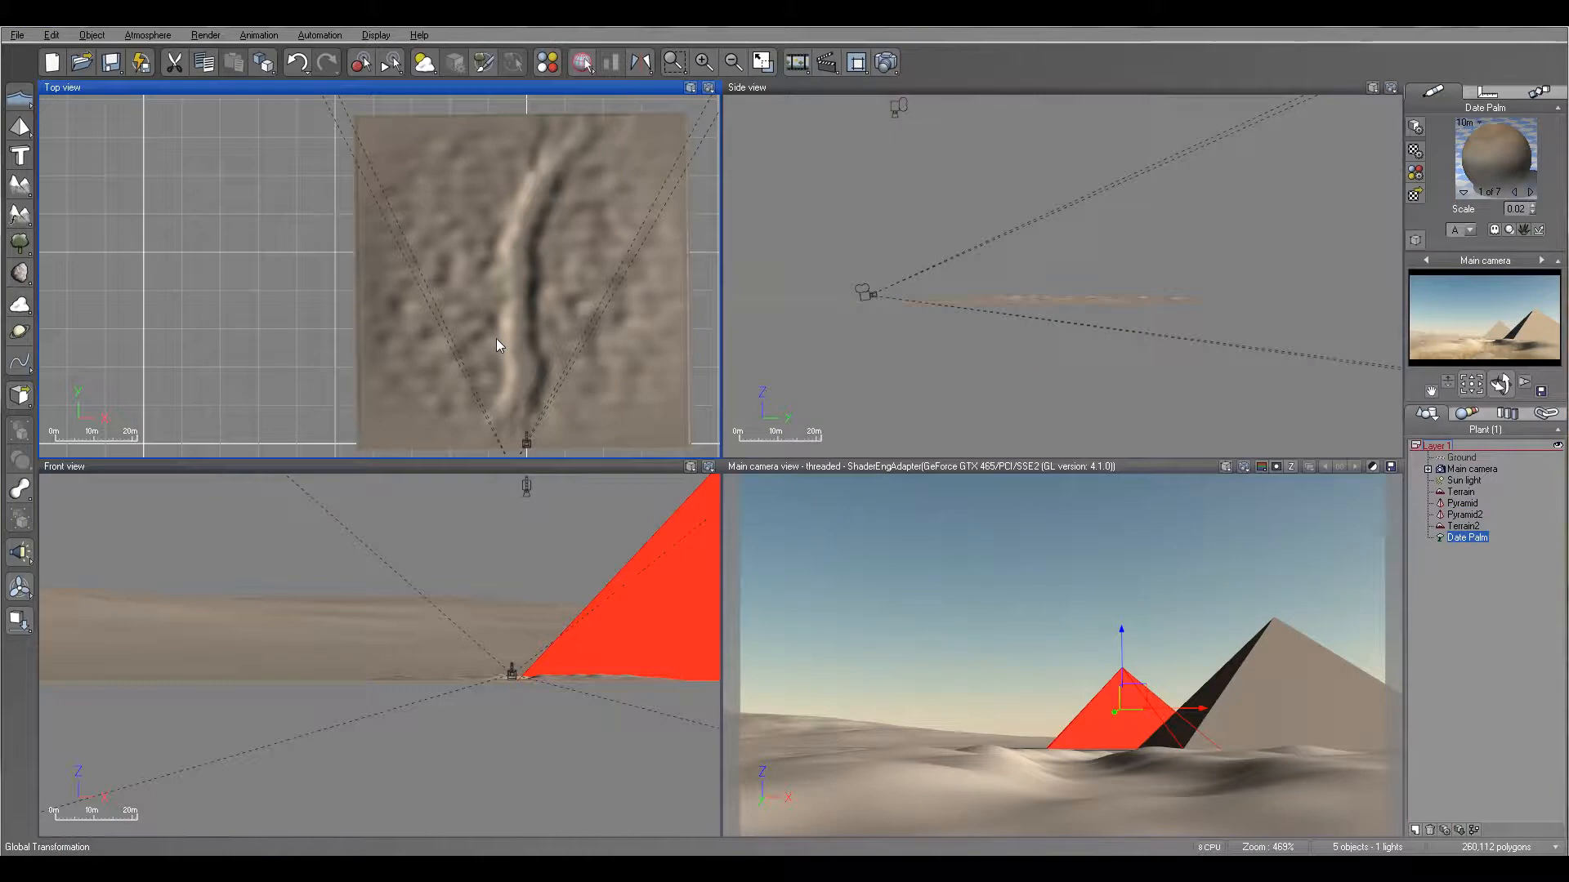
- Move the date palm to the left bank of the winding ridge near the camera and drop it onto the terrain
{"action": "left_click_drag", "start_coordinate": [398, 270], "coordinate": [515, 339]}
{"action": "scroll", "coordinate": [516, 347], "scroll_direction": "up", "scroll_amount": 2}
{"action": "right_click_drag", "start_coordinate": [516, 347], "coordinate": [497, 284]}
{"action": "left_click_drag", "start_coordinate": [483, 269], "coordinate": [490, 261]}
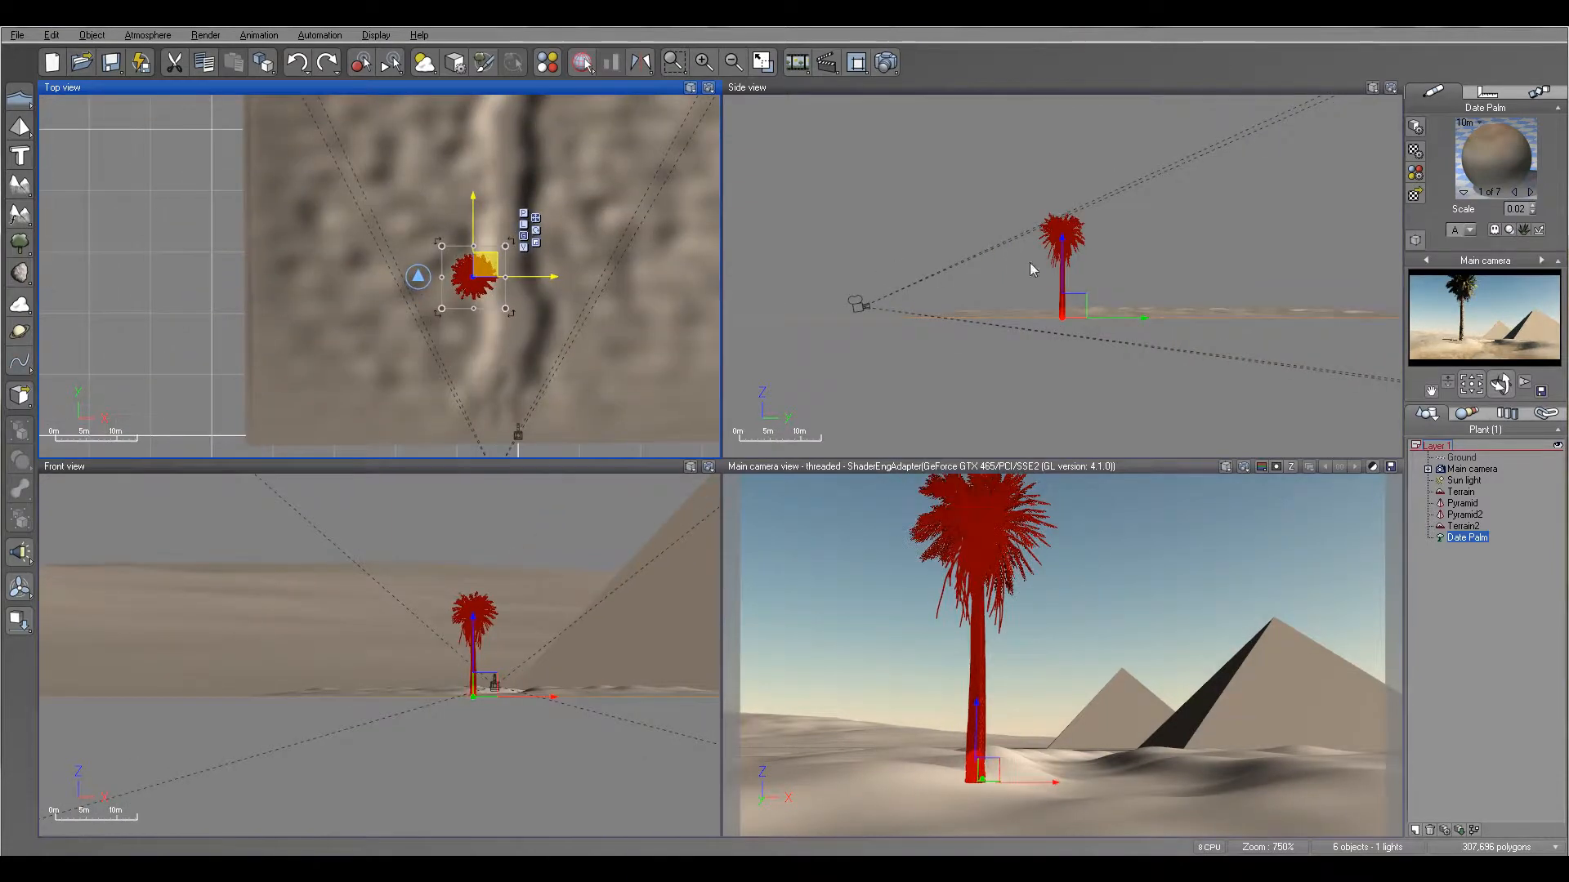
{"action": "scroll", "coordinate": [1102, 304], "scroll_direction": "up", "scroll_amount": 2}
{"action": "left_click", "coordinate": [1070, 312]}
{"action": "left_click_drag", "start_coordinate": [1070, 312], "coordinate": [1070, 290]}
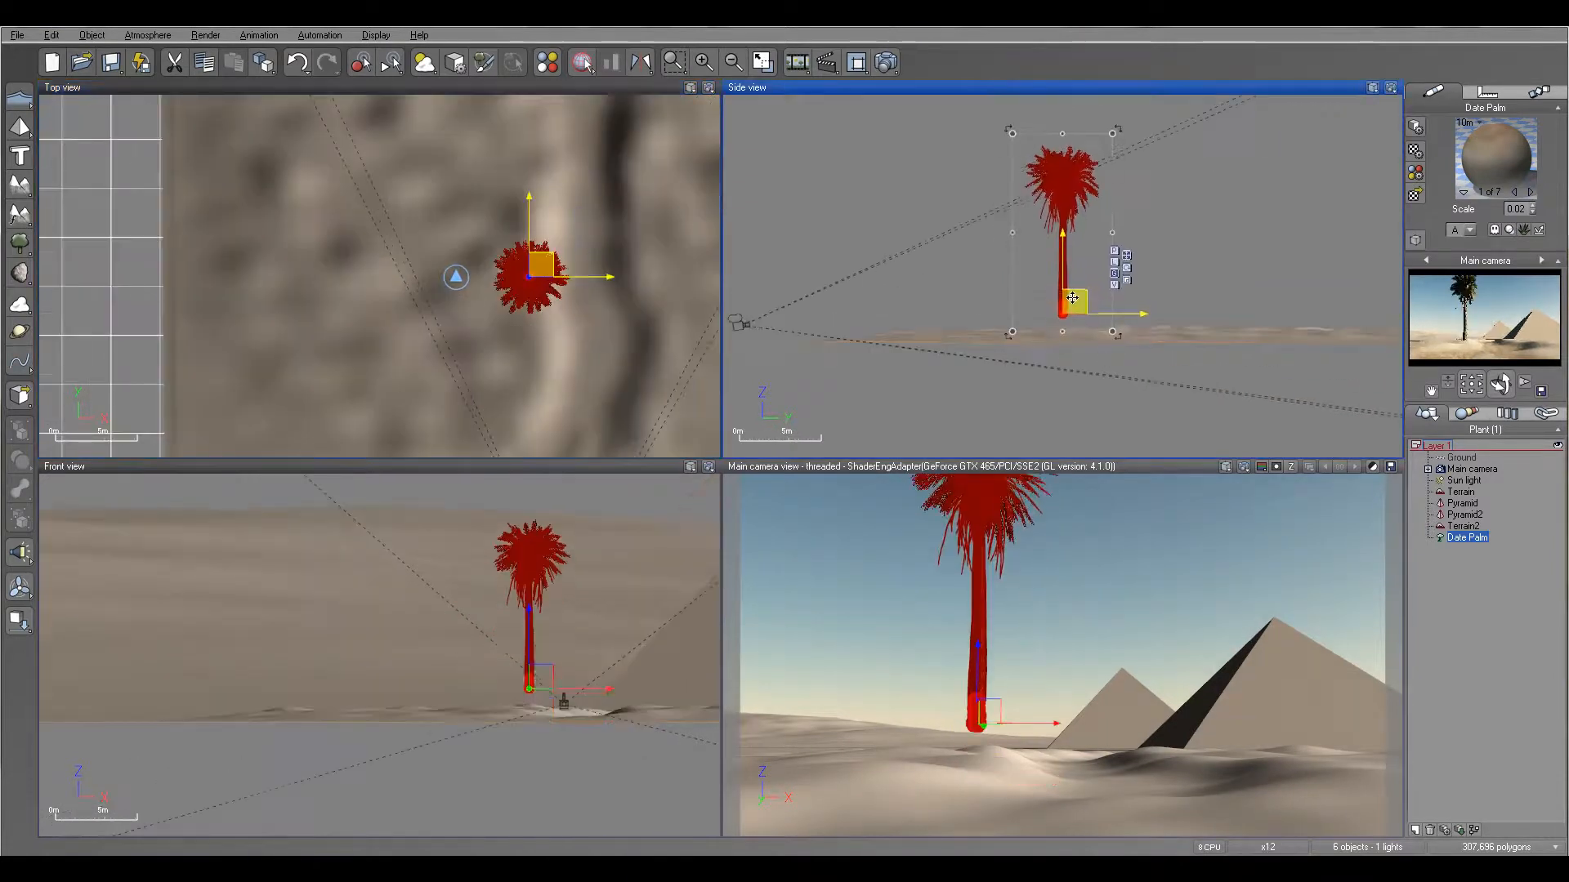
{"action": "left_click", "coordinate": [18, 617]}
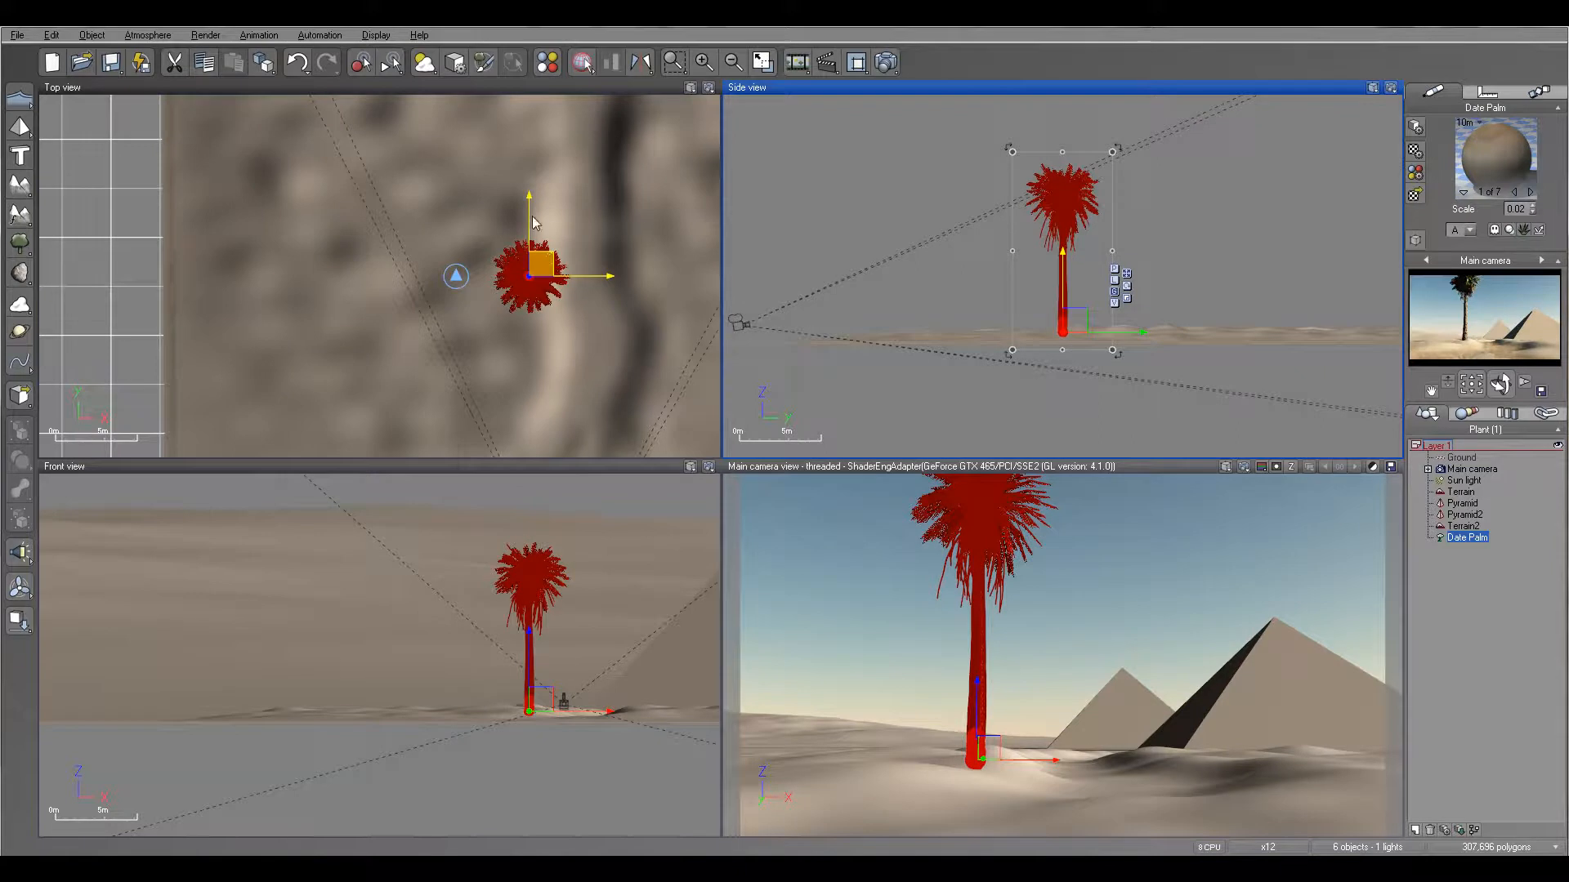
{"action": "left_click_drag", "start_coordinate": [518, 186], "coordinate": [474, 200]}
{"action": "left_click", "coordinate": [1031, 191]}
{"action": "left_click_drag", "start_coordinate": [999, 148], "coordinate": [1000, 151]}
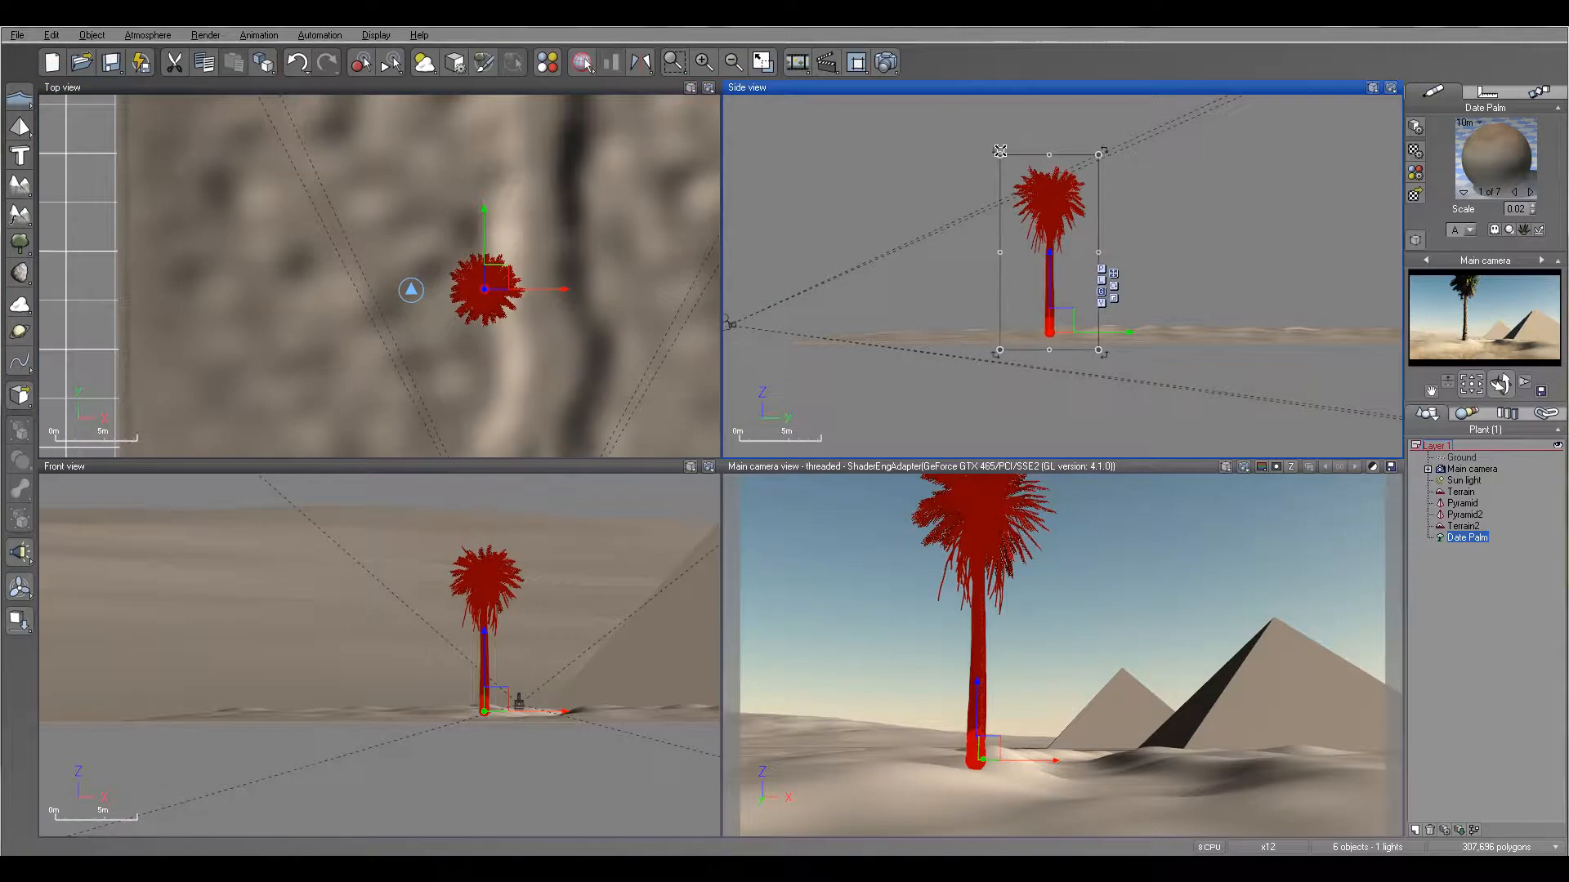
- Add a second date palm behind the first on the ridge's left bank and raise it to the terrain surface
{"action": "right_click_drag", "start_coordinate": [524, 132], "coordinate": [497, 207]}
{"action": "left_click", "coordinate": [23, 244]}
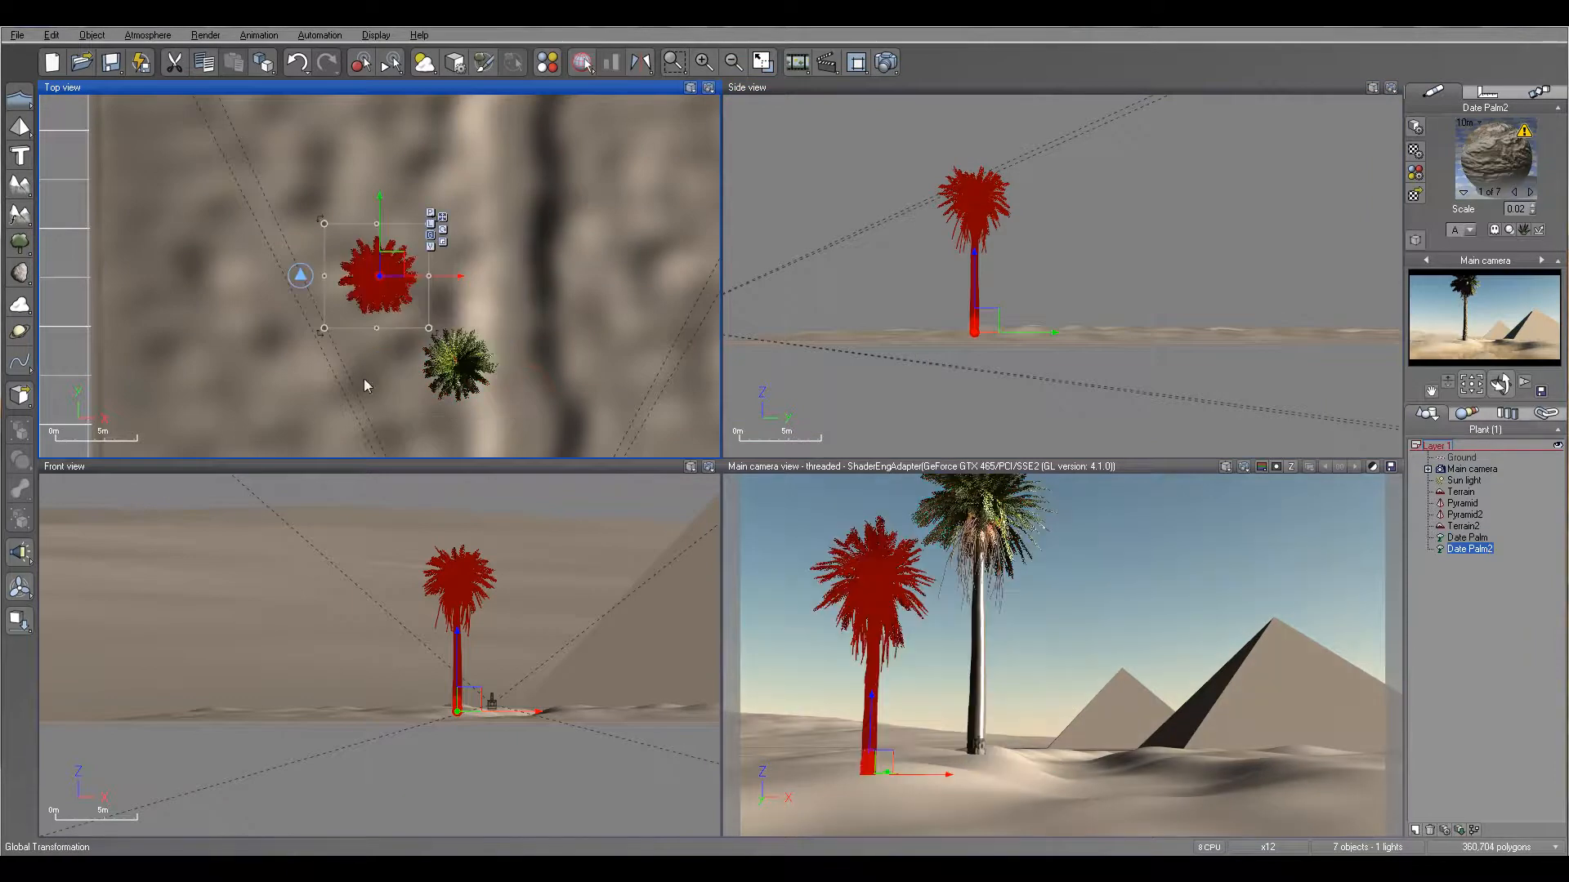
{"action": "right_click", "coordinate": [511, 407]}
{"action": "left_click", "coordinate": [395, 270]}
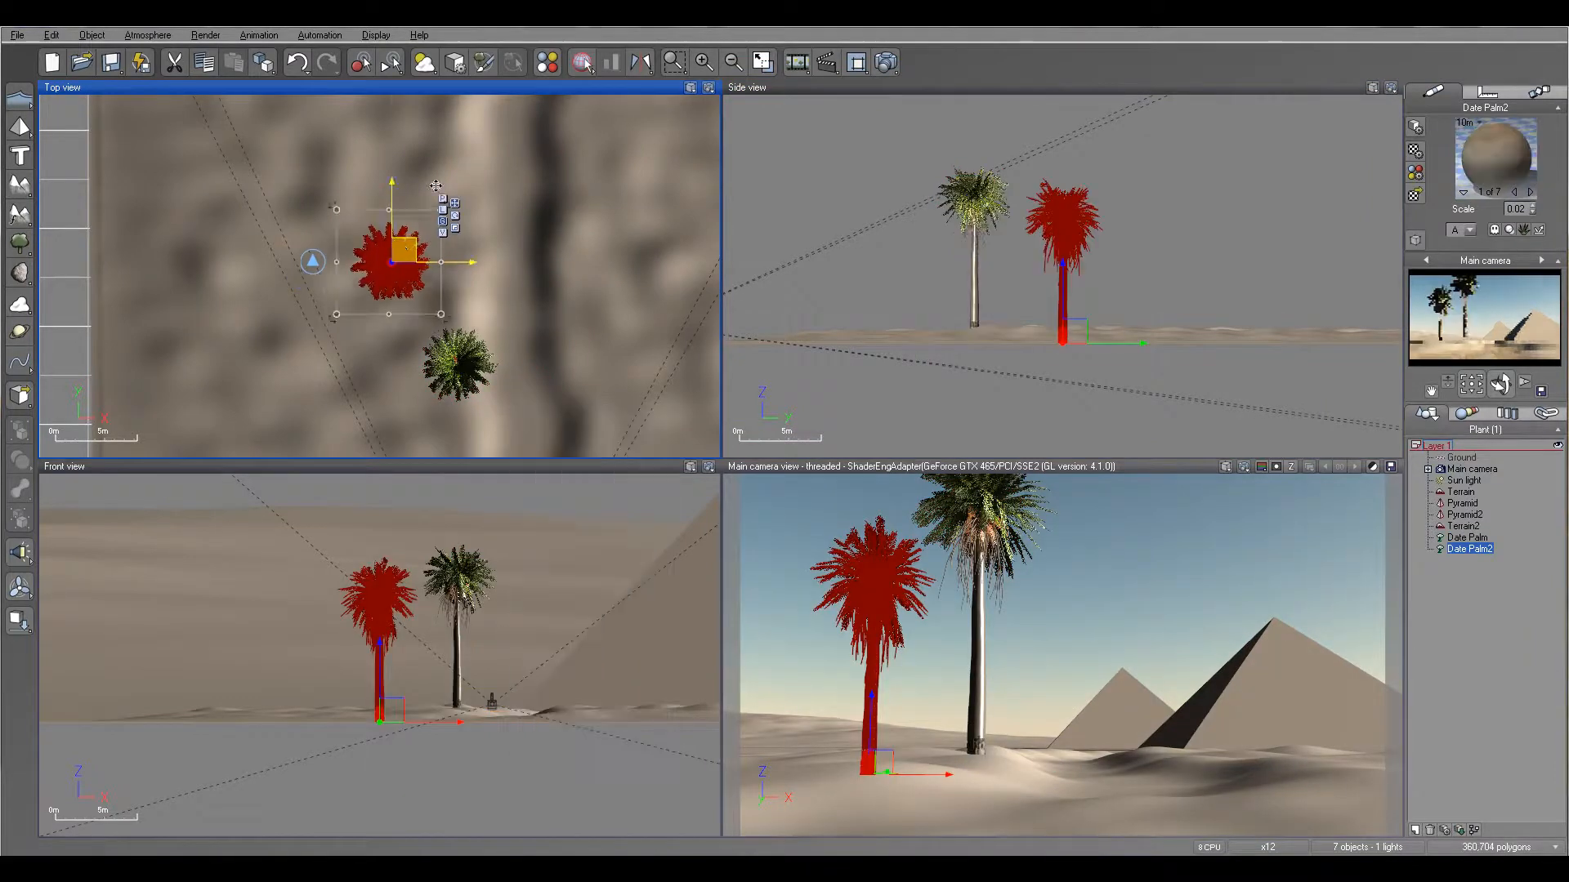
{"action": "left_click_drag", "start_coordinate": [388, 263], "coordinate": [454, 122]}
{"action": "scroll", "coordinate": [577, 144], "scroll_direction": "down", "scroll_amount": 3}
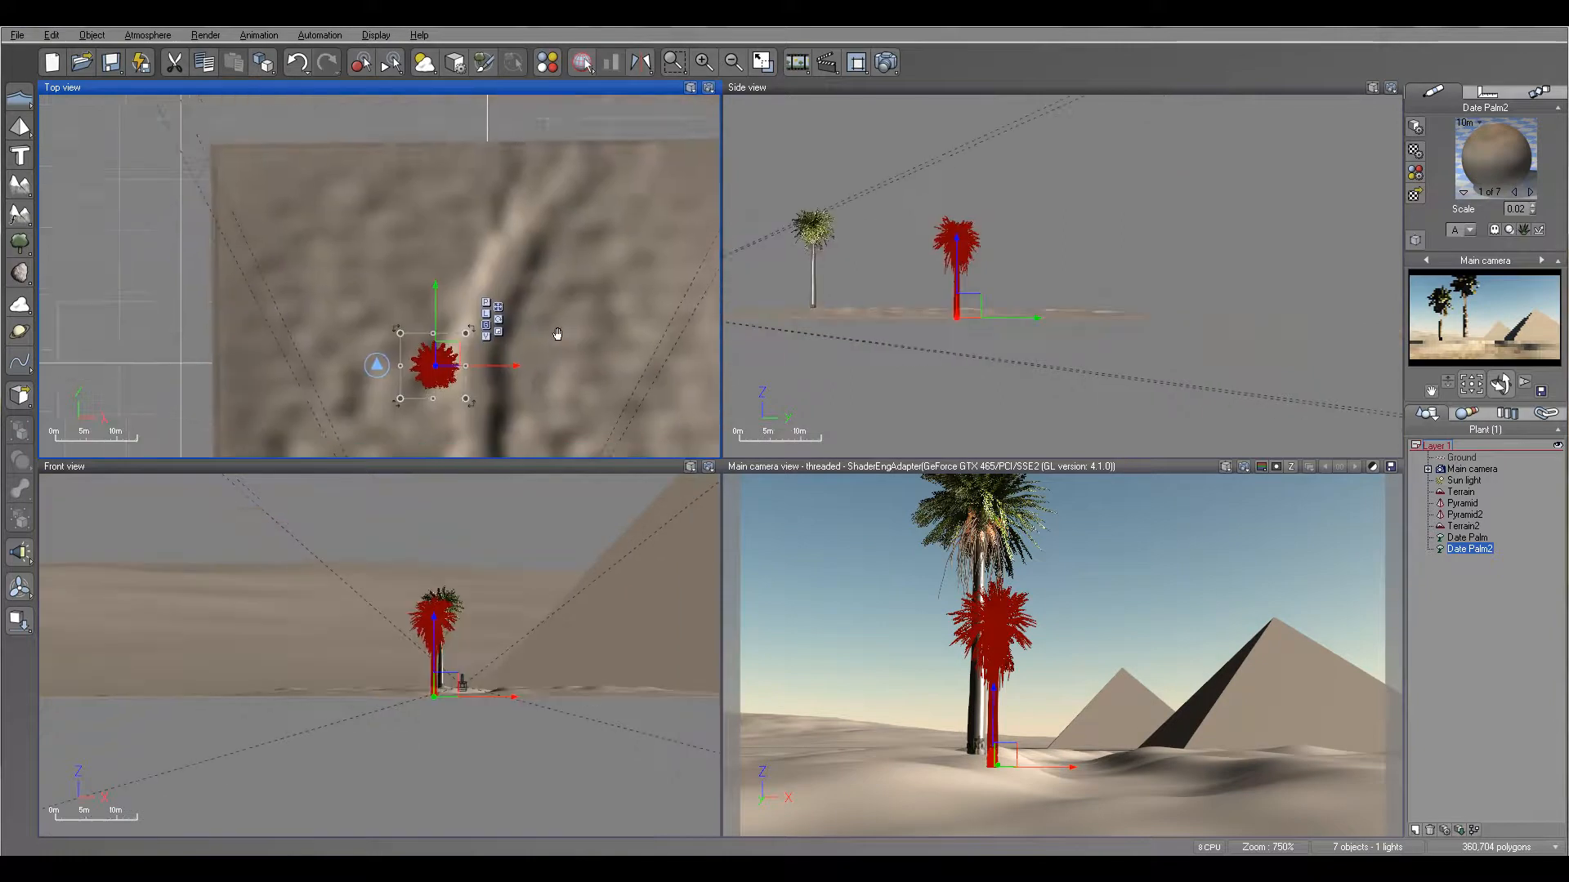
{"action": "right_click_drag", "start_coordinate": [575, 214], "coordinate": [598, 215]}
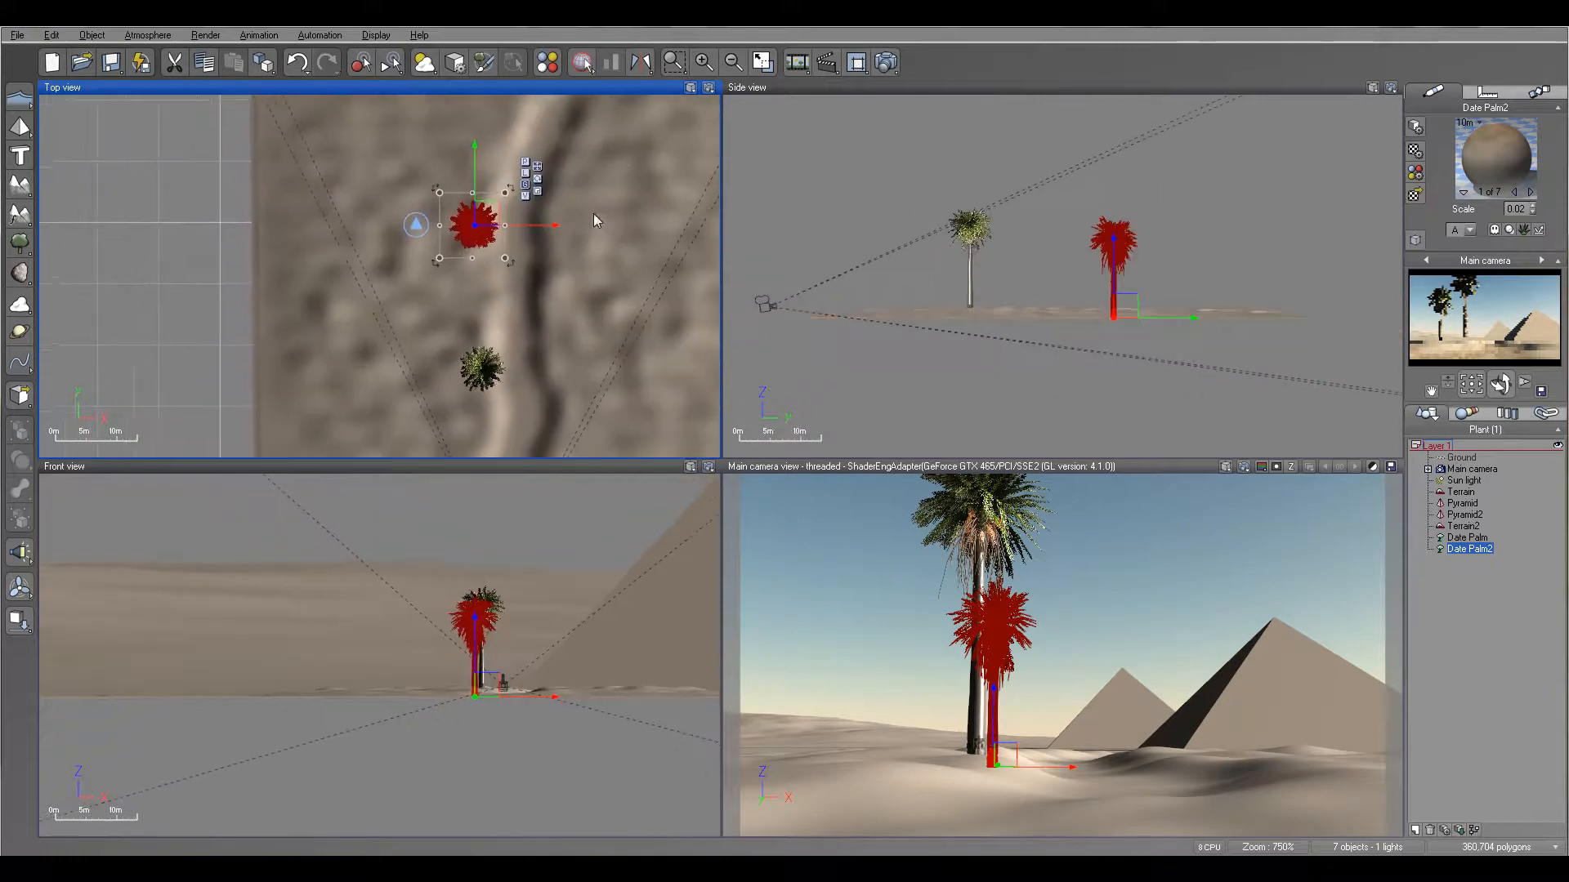
{"action": "left_click_drag", "start_coordinate": [479, 239], "coordinate": [488, 251]}
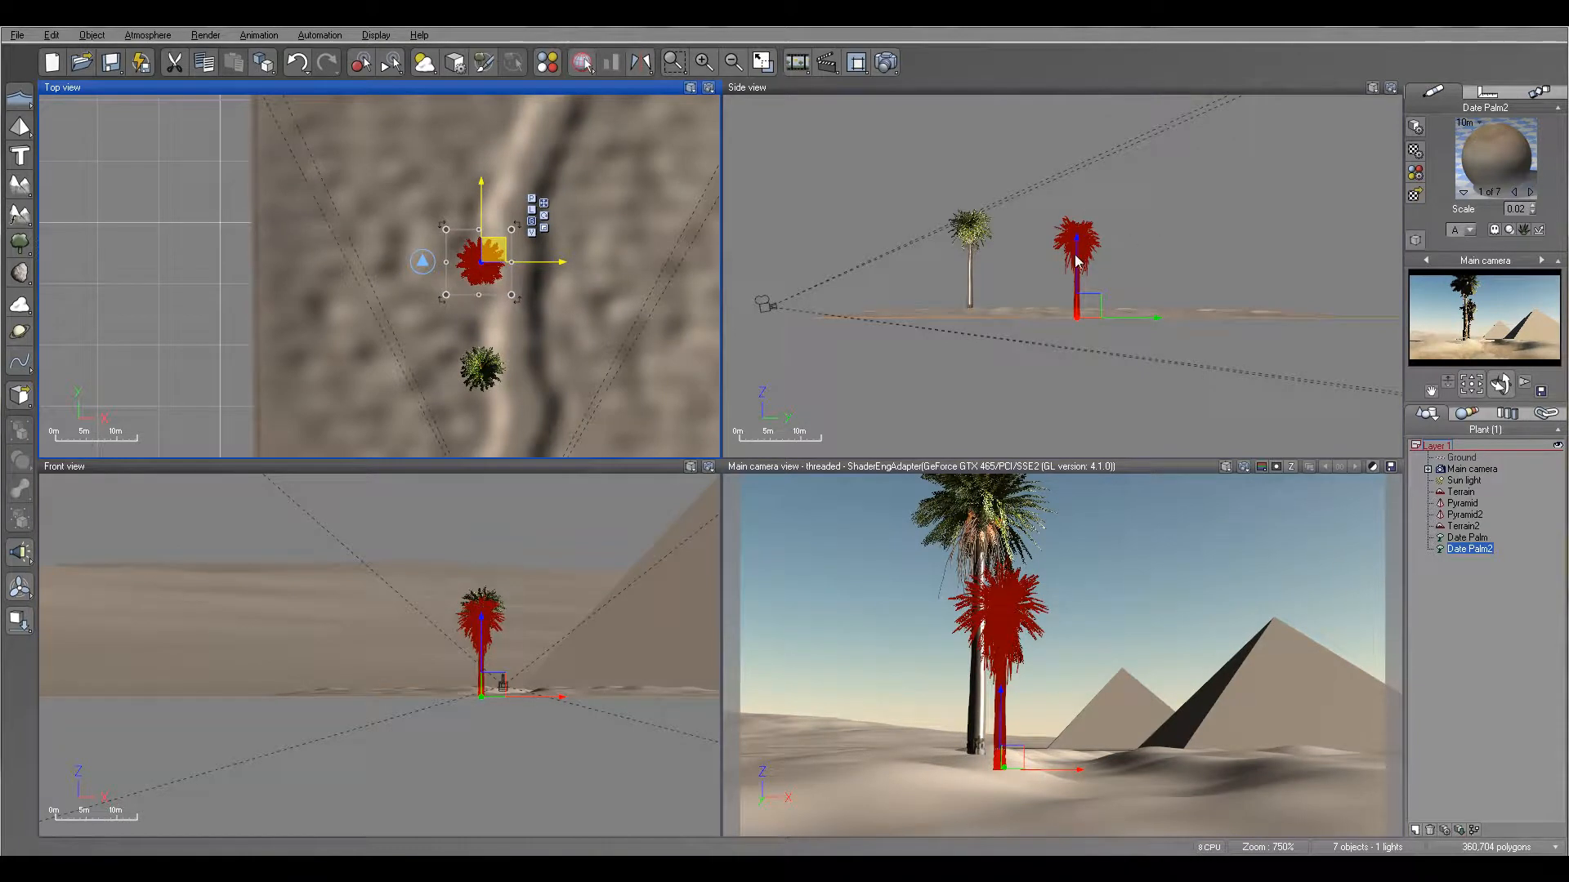
{"action": "left_click_drag", "start_coordinate": [1076, 254], "coordinate": [1077, 247]}
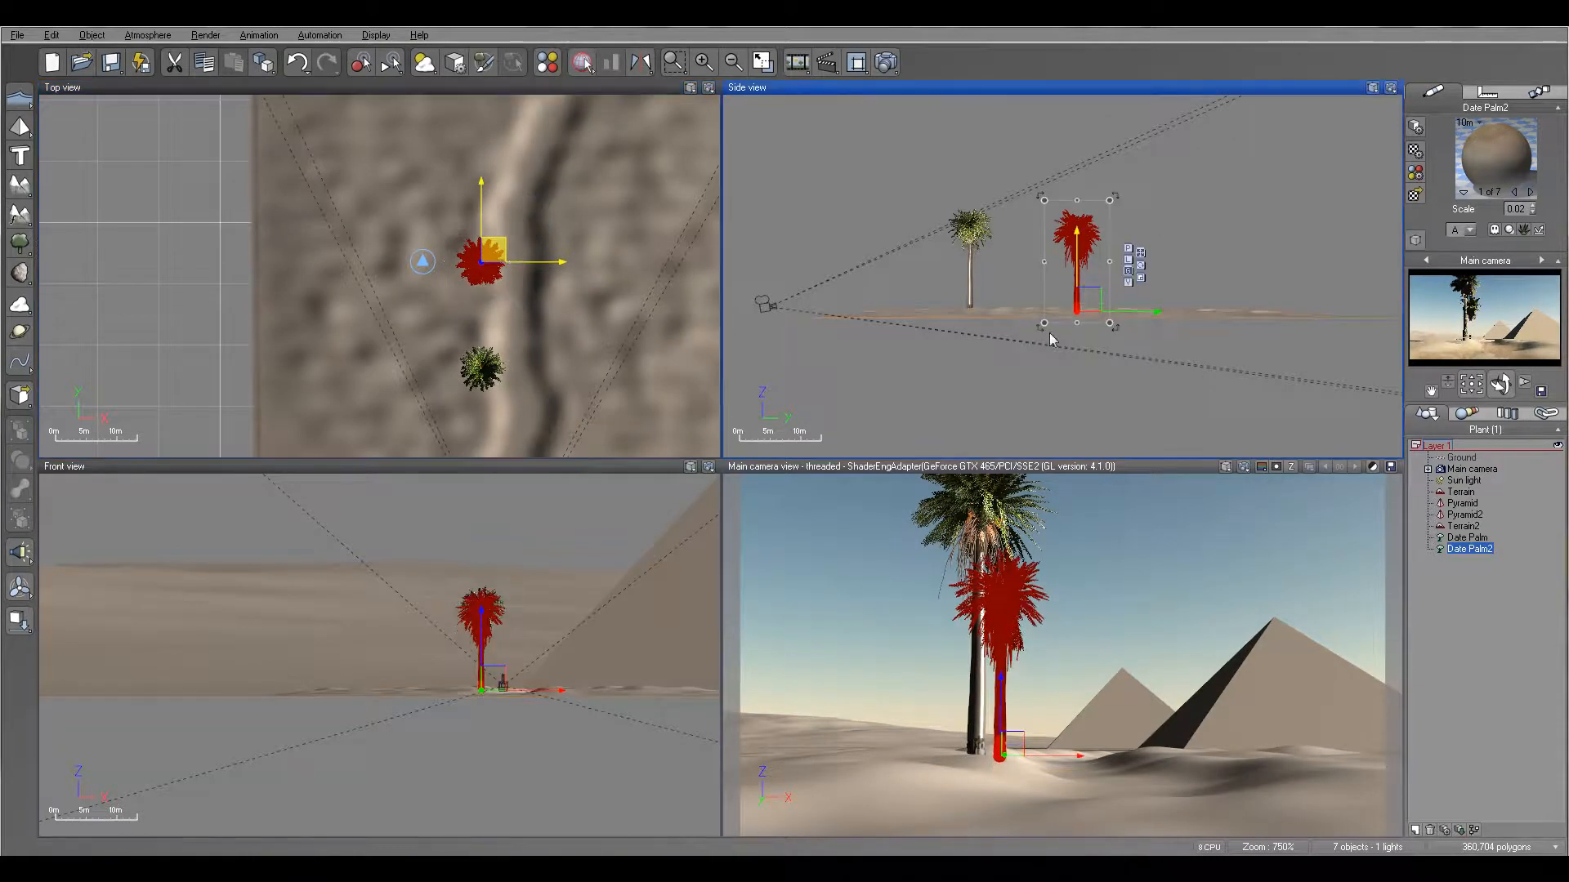
- Add a third date palm on the right bank of the ridge, opposite the first two, and drop it onto the terrain
{"action": "left_click", "coordinate": [19, 245]}
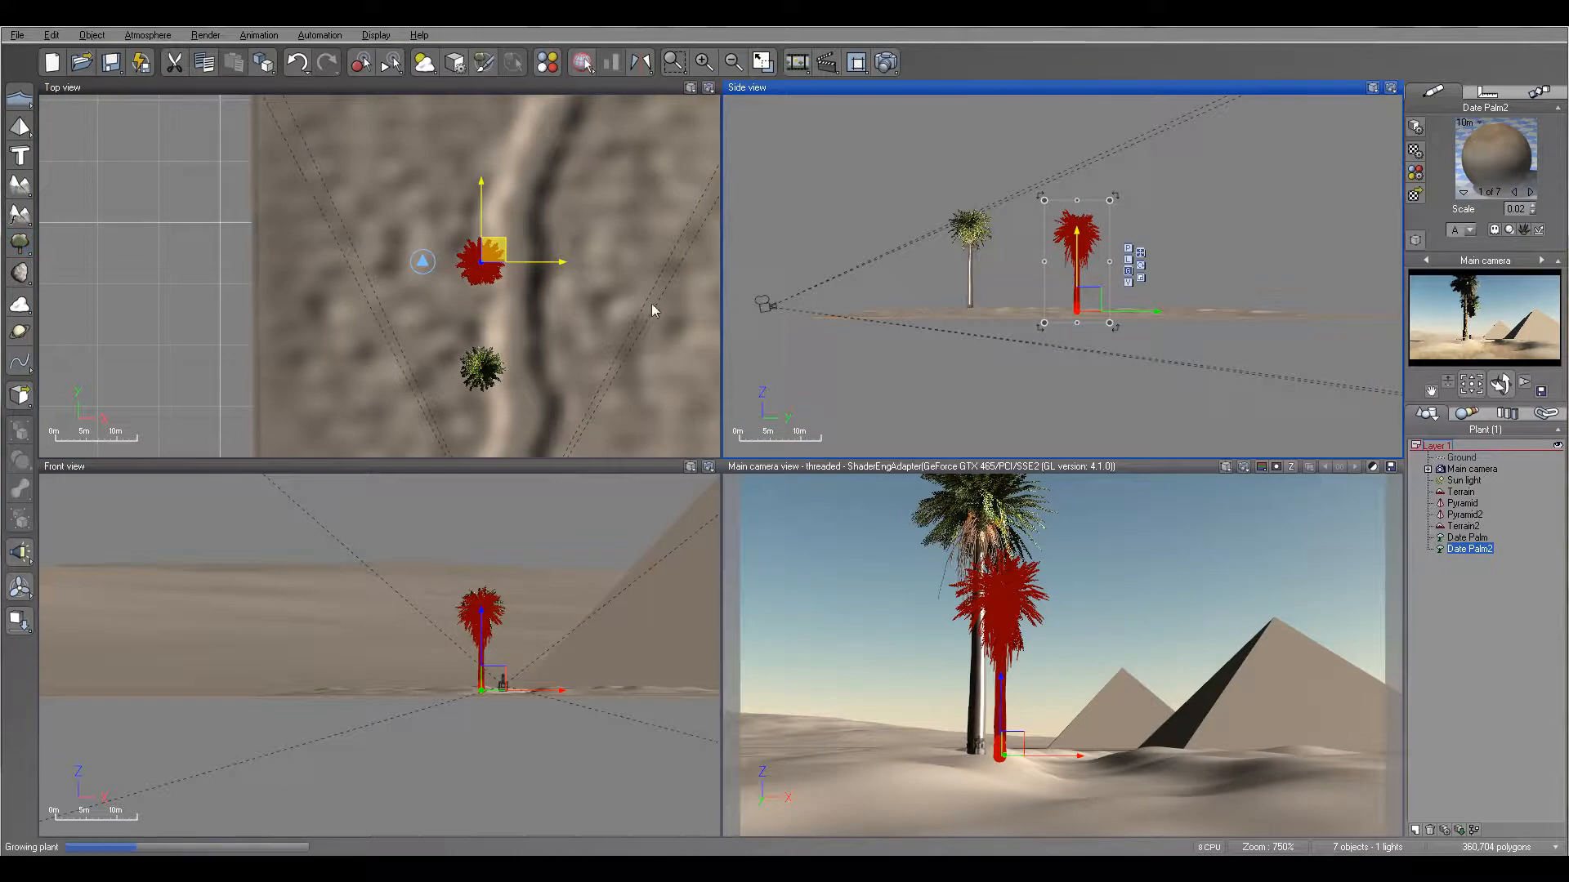
{"action": "left_click_drag", "start_coordinate": [400, 269], "coordinate": [592, 295]}
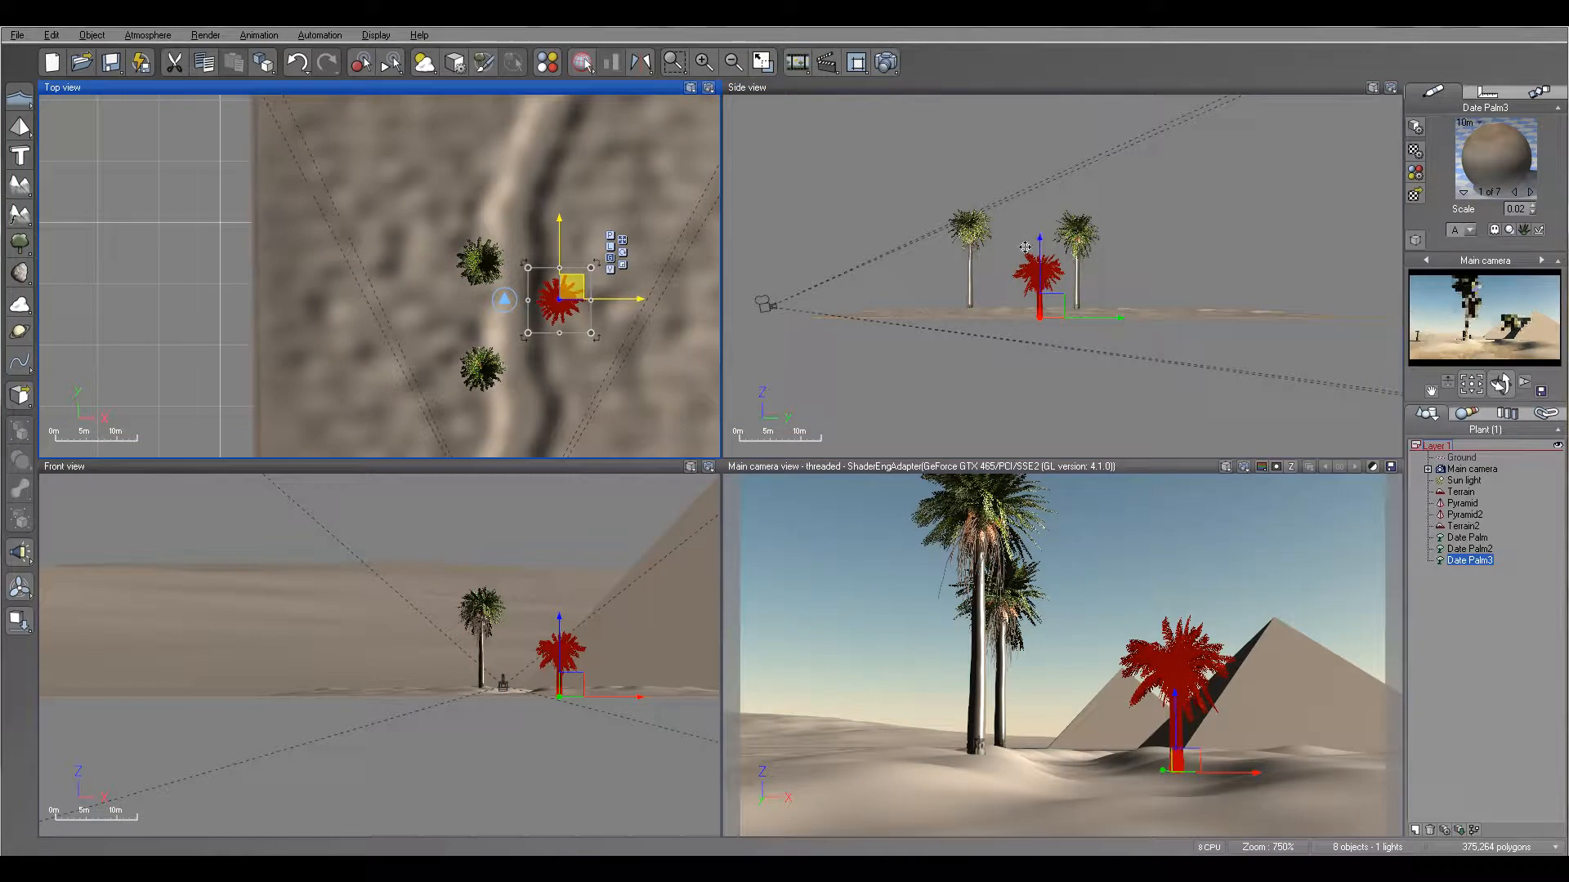
{"action": "left_click", "coordinate": [1041, 270]}
{"action": "left_click_drag", "start_coordinate": [1039, 269], "coordinate": [1039, 220]}
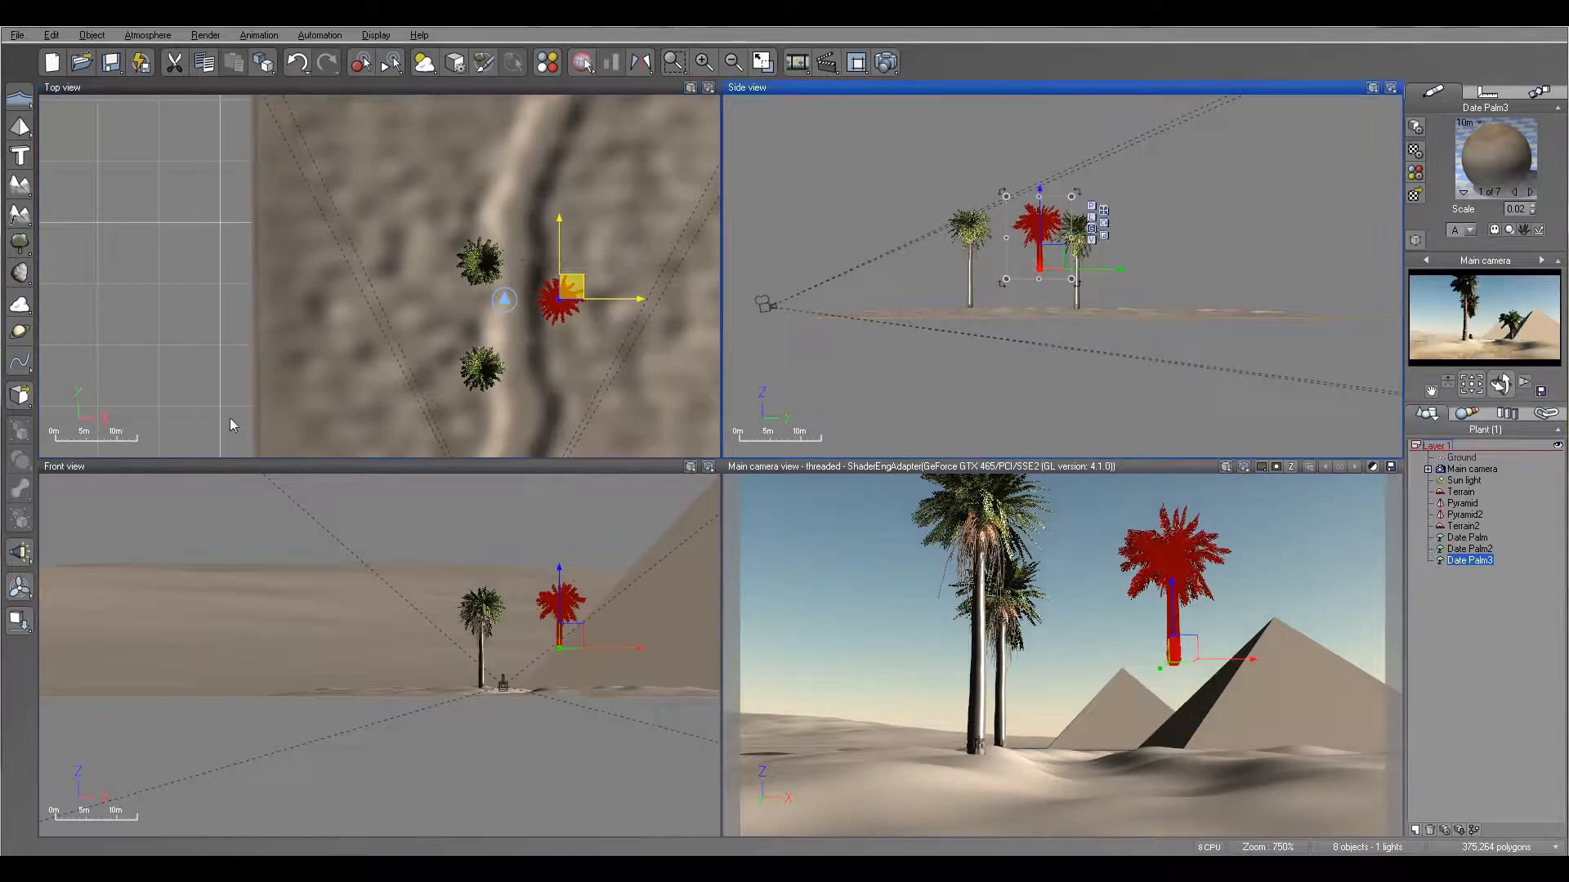
{"action": "left_click", "coordinate": [21, 628]}
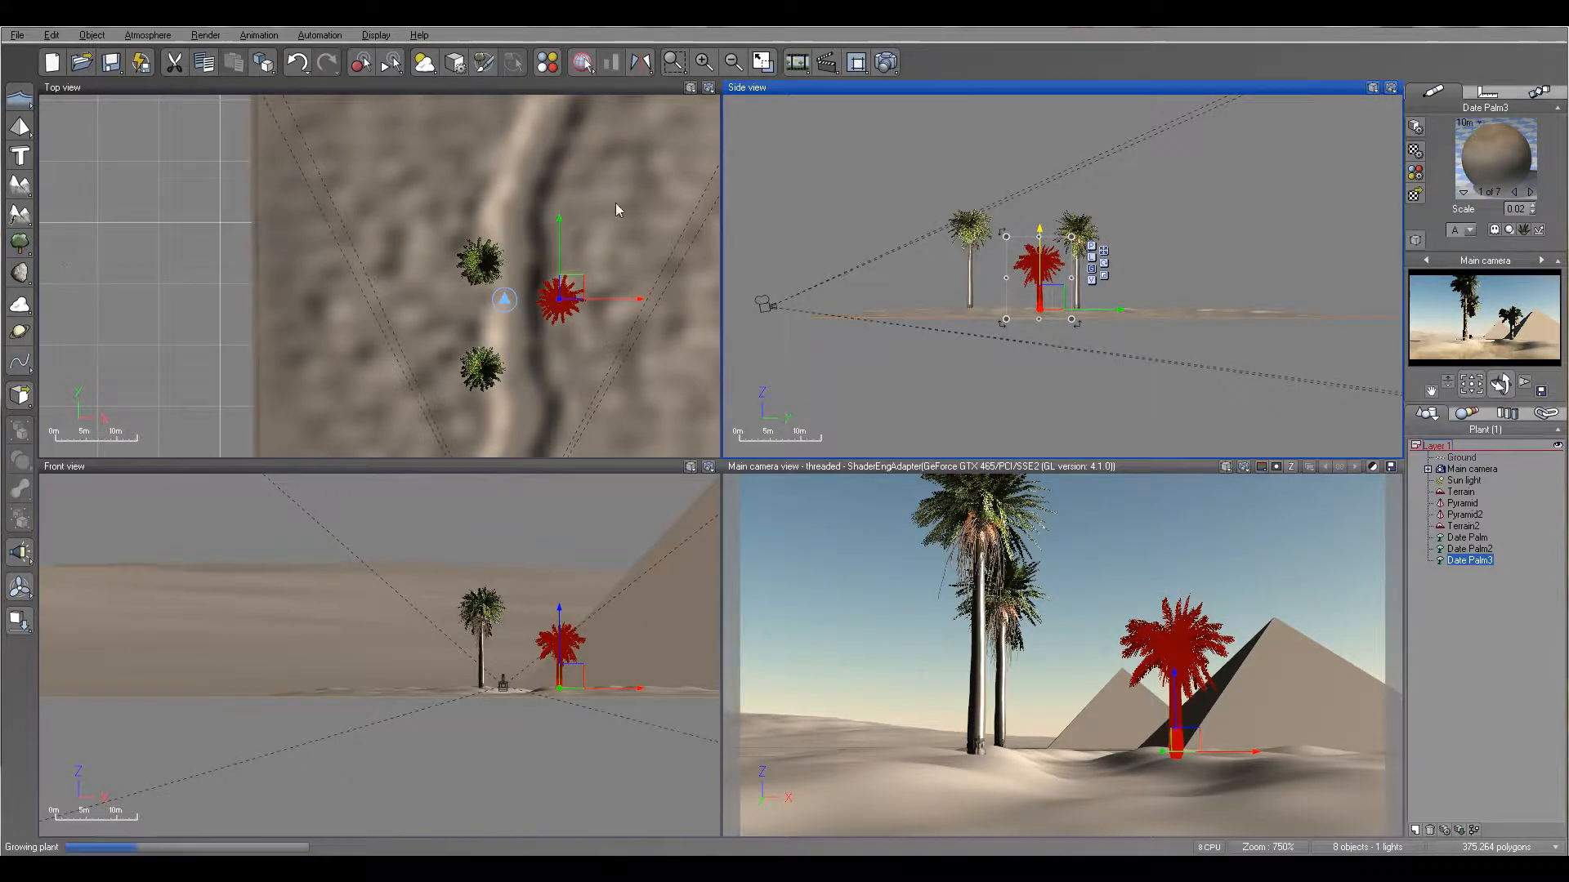
- Place a fourth date palm farther back on the ridge's right bank and add a fifth behind it on the left bank
{"action": "left_click_drag", "start_coordinate": [562, 288], "coordinate": [583, 162]}
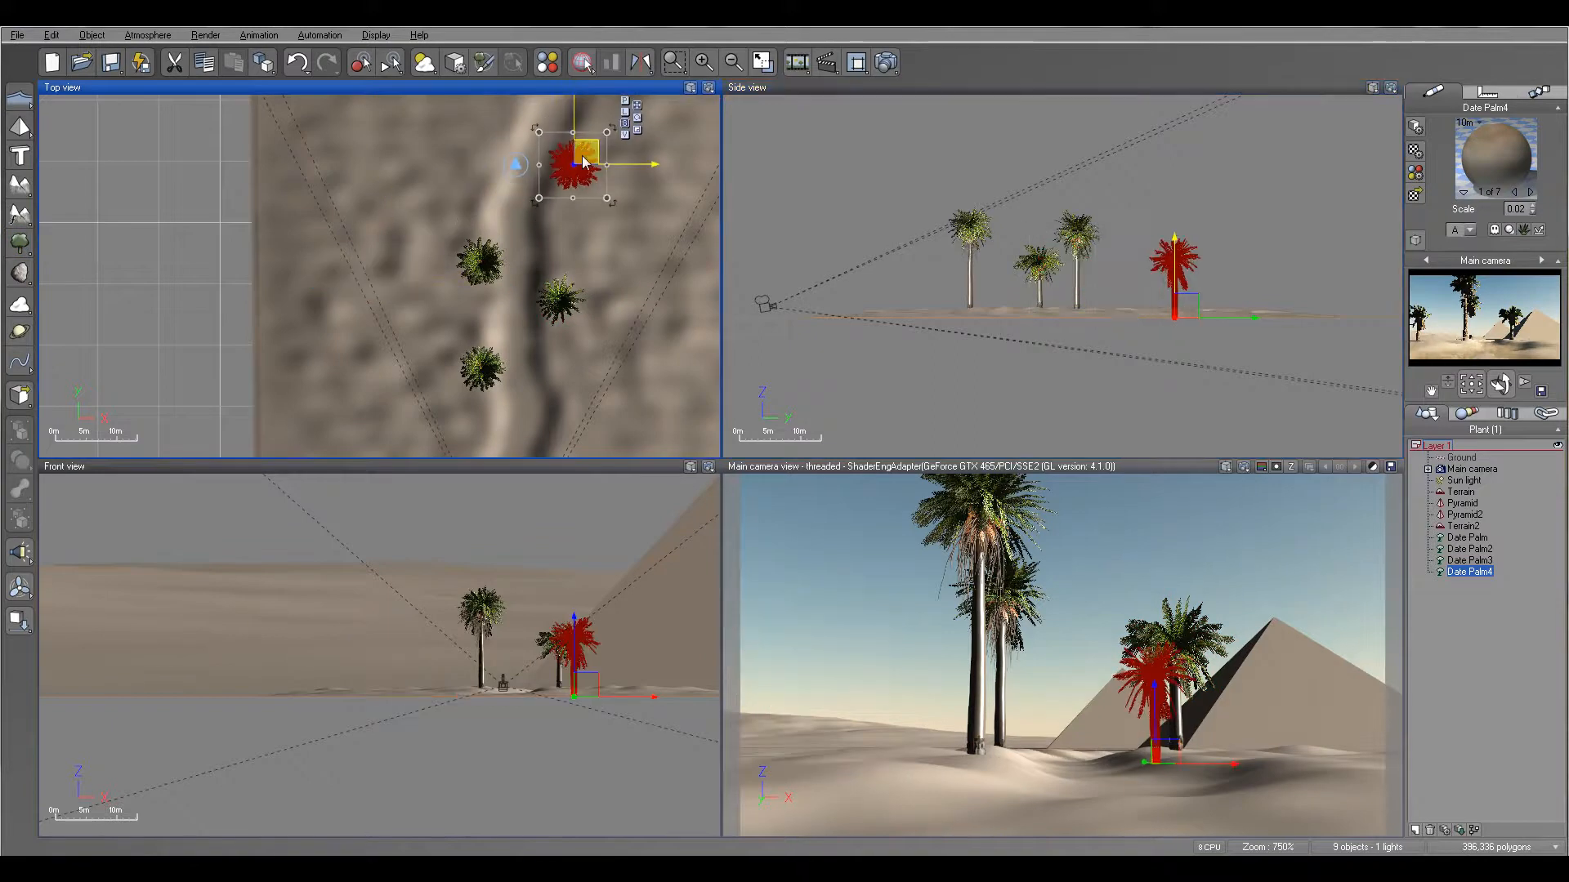
{"action": "right_click_drag", "start_coordinate": [528, 149], "coordinate": [497, 258]}
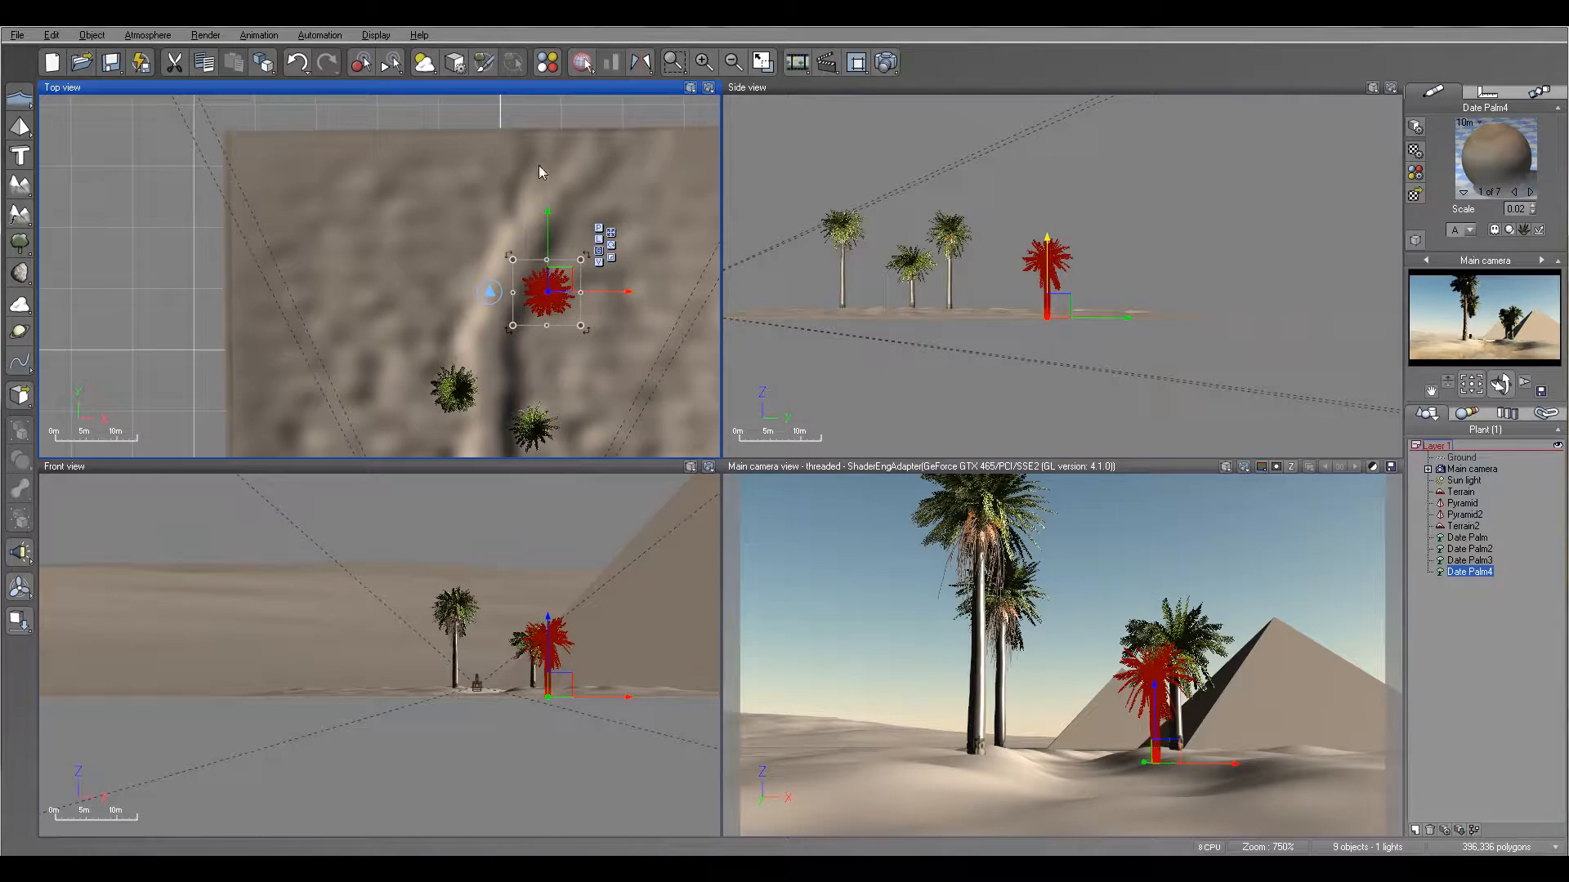
{"action": "left_click", "coordinate": [16, 245]}
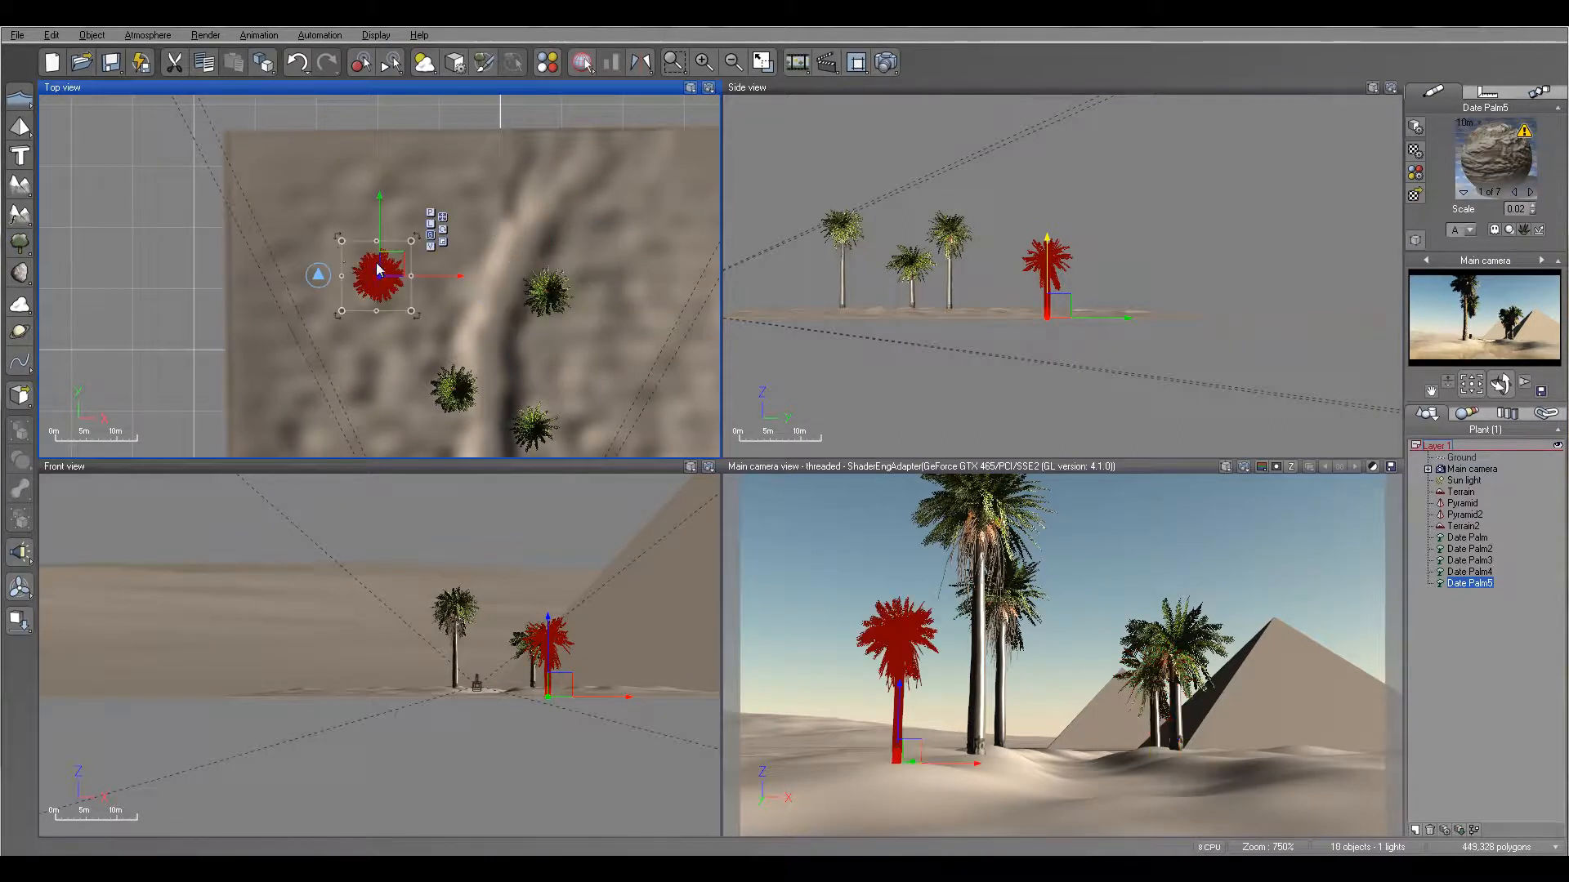
{"action": "left_click_drag", "start_coordinate": [392, 262], "coordinate": [500, 202]}
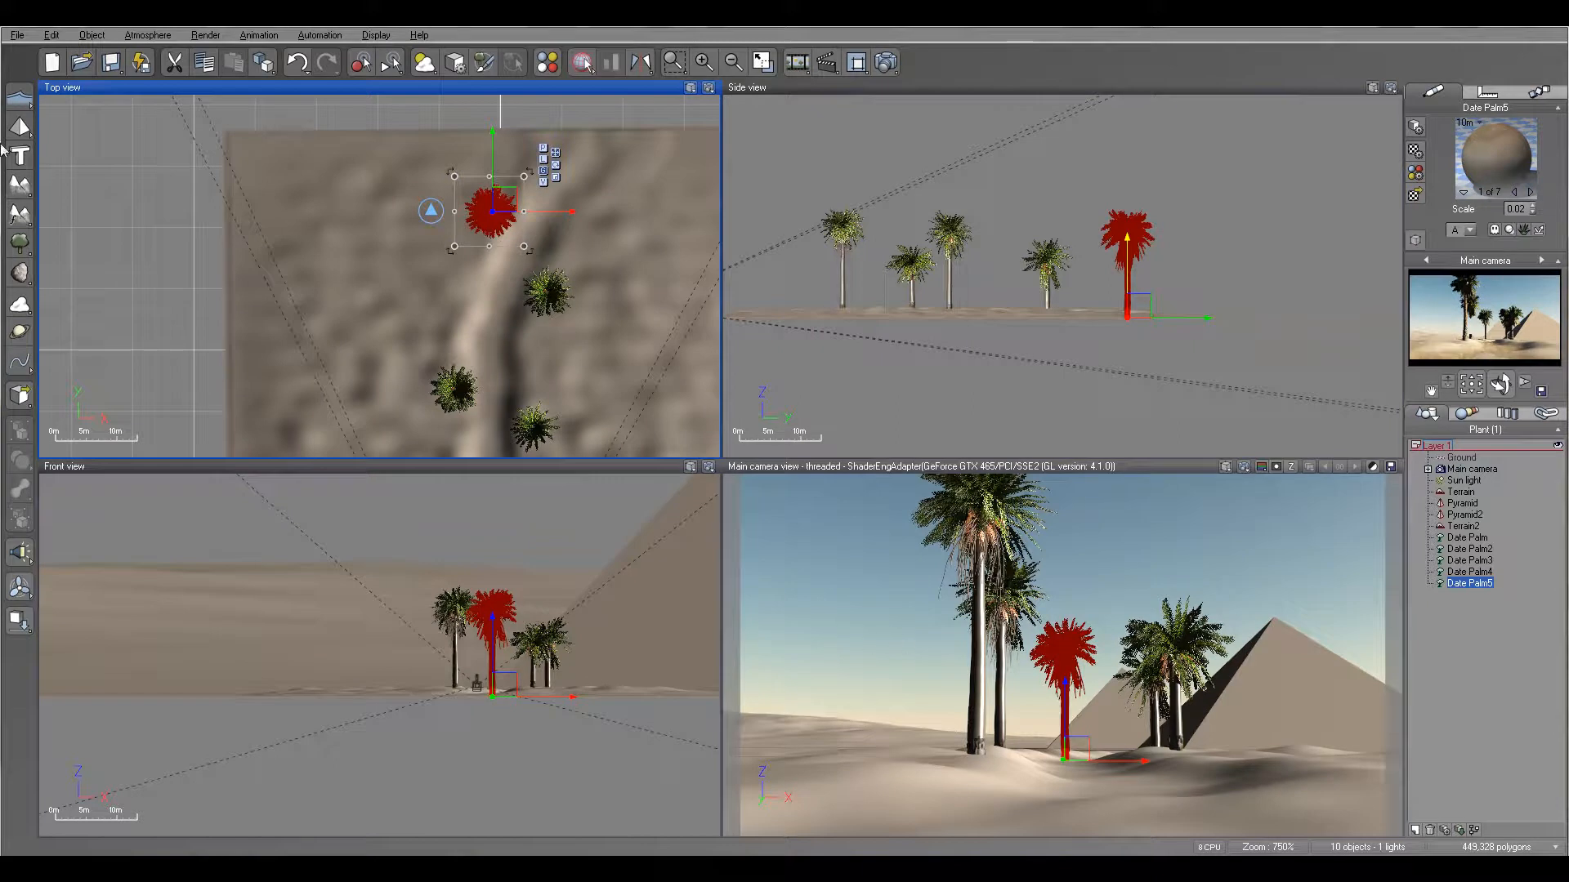
- Add a sixth and a seventh date palm close together in the terrain's far left area, beyond the ridge
{"action": "left_click", "coordinate": [19, 243]}
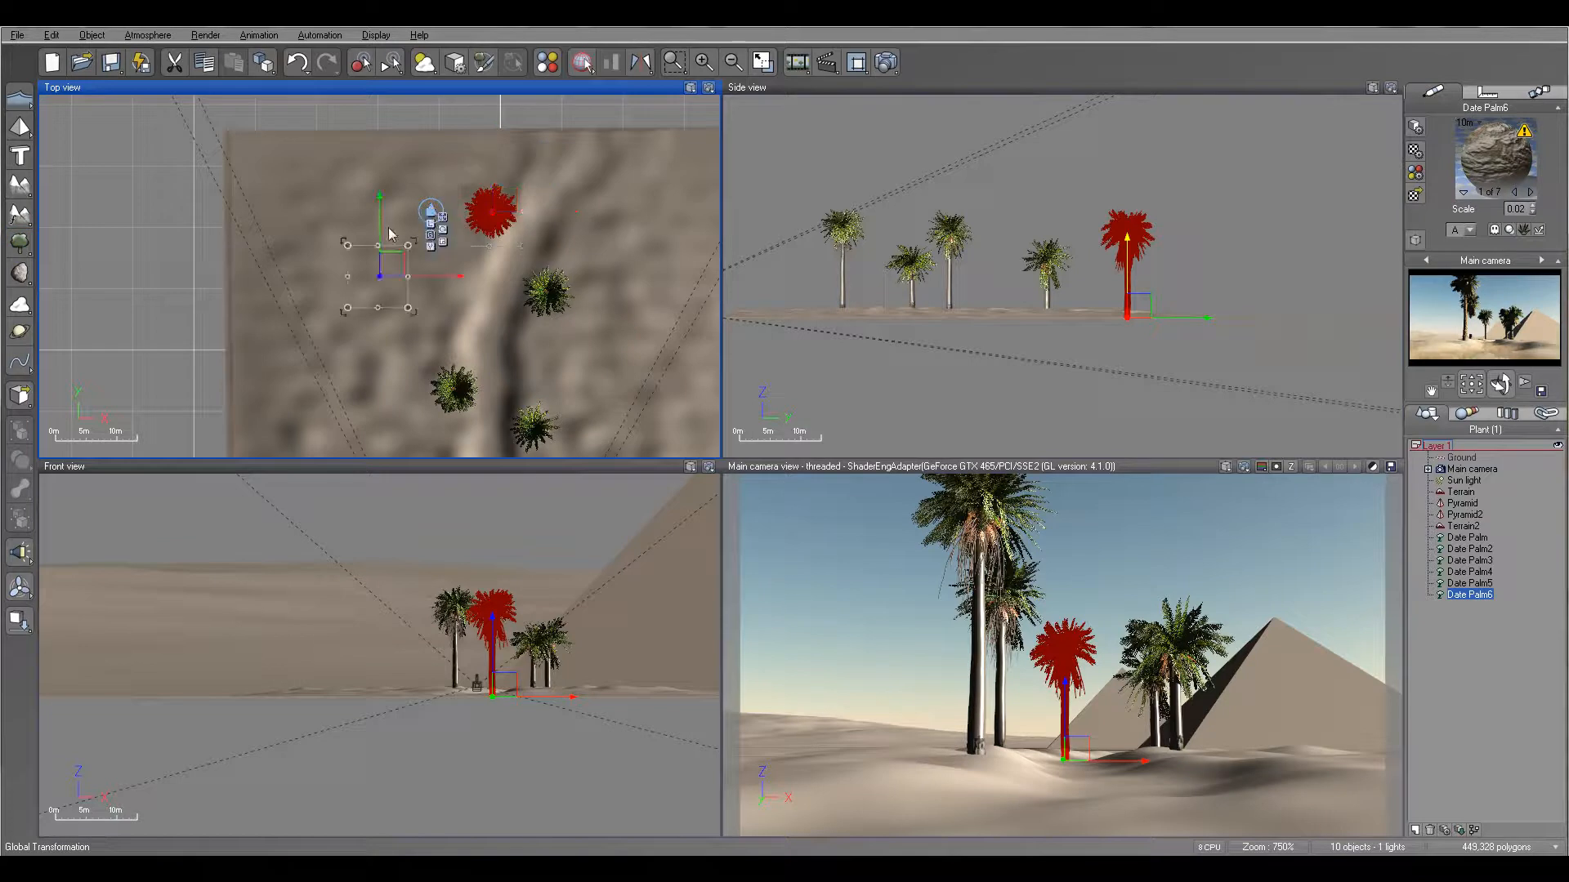
{"action": "left_click_drag", "start_coordinate": [389, 266], "coordinate": [403, 155]}
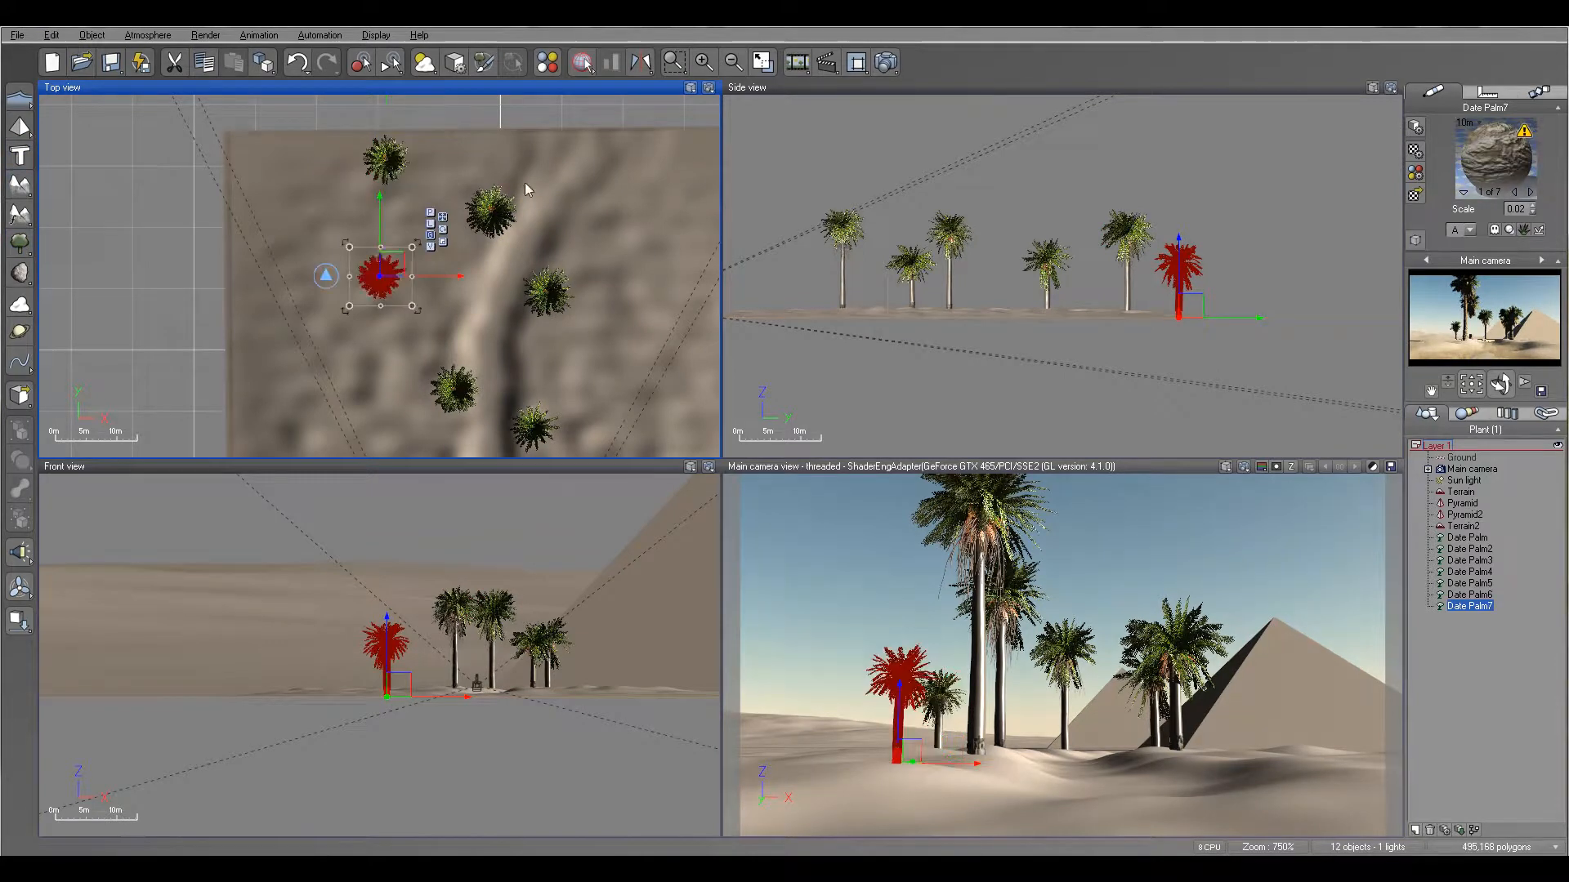
{"action": "left_click_drag", "start_coordinate": [392, 260], "coordinate": [360, 206]}
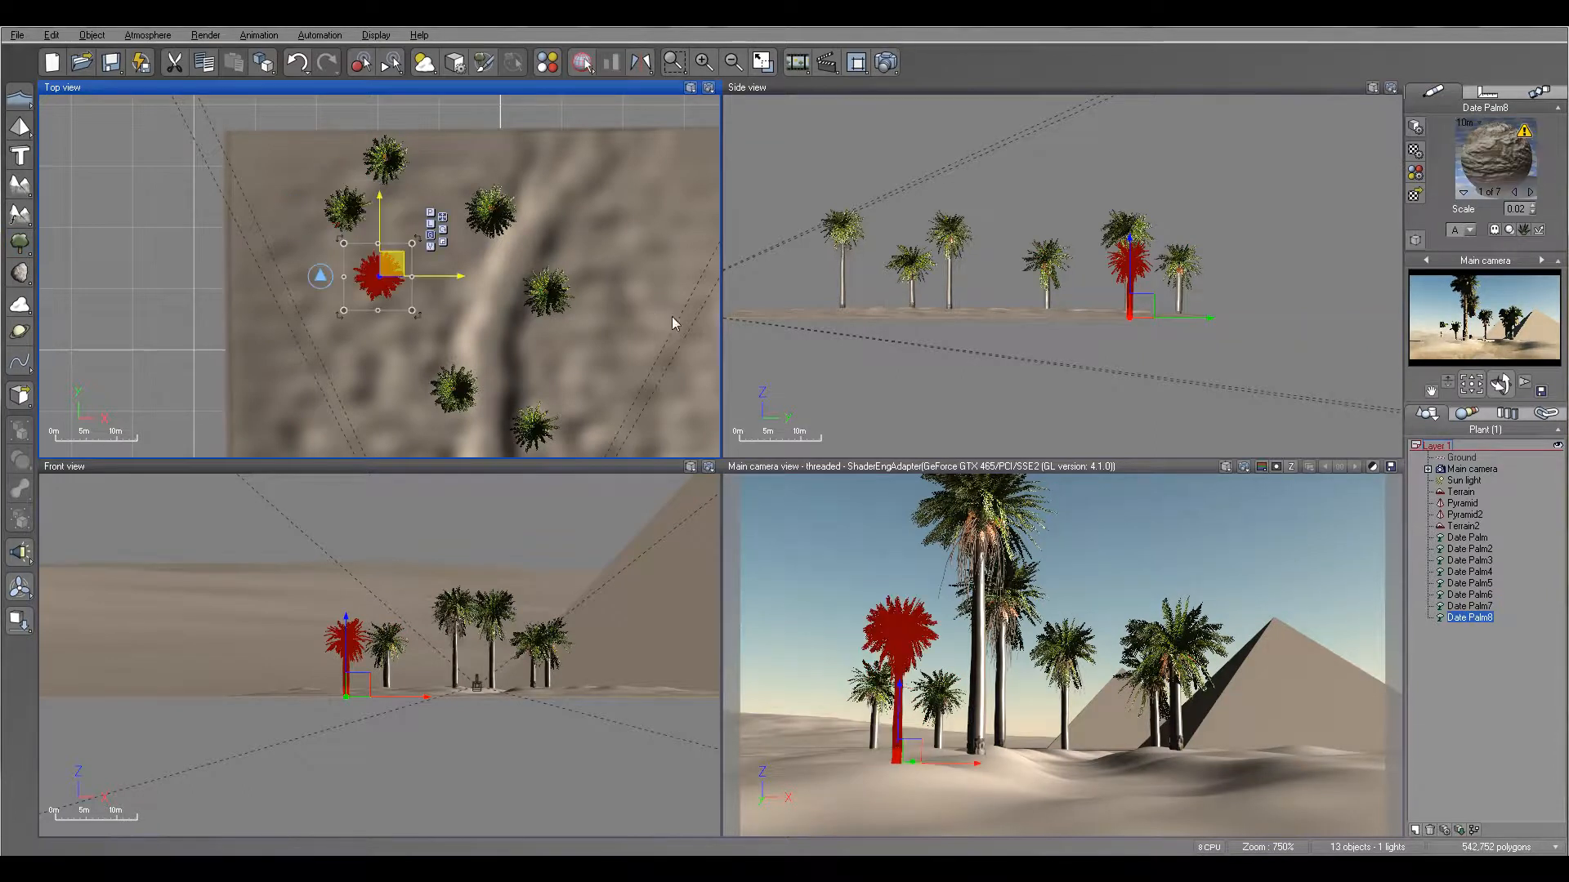
- Move the eighth date palm into the far left group, directly over the seventh palm's position
{"action": "left_click_drag", "start_coordinate": [390, 264], "coordinate": [379, 206]}
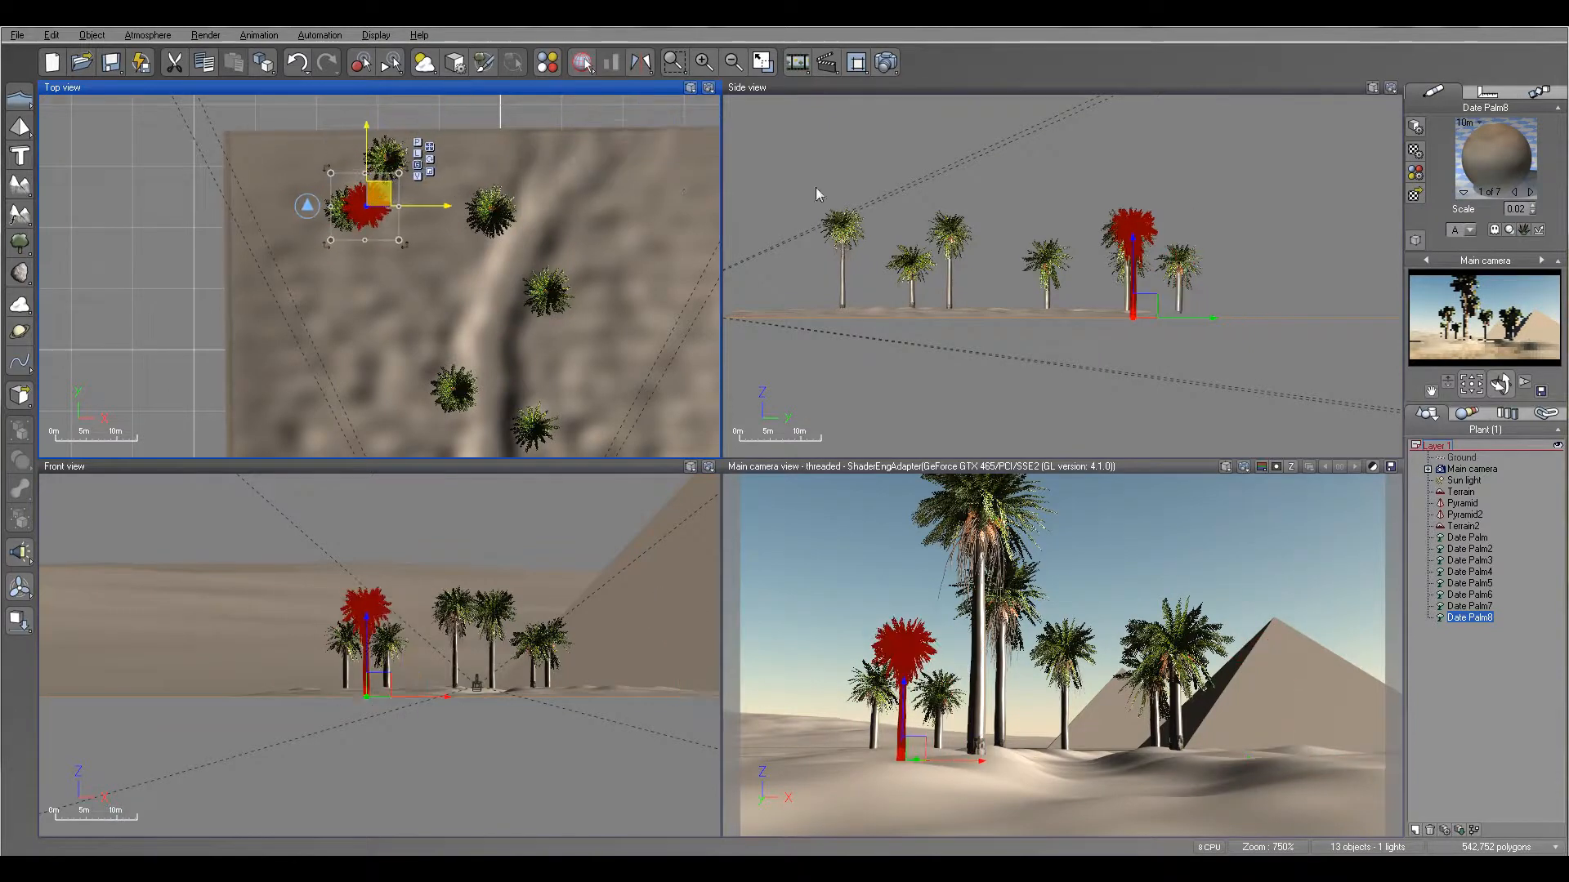
{"action": "left_click", "coordinate": [1131, 260]}
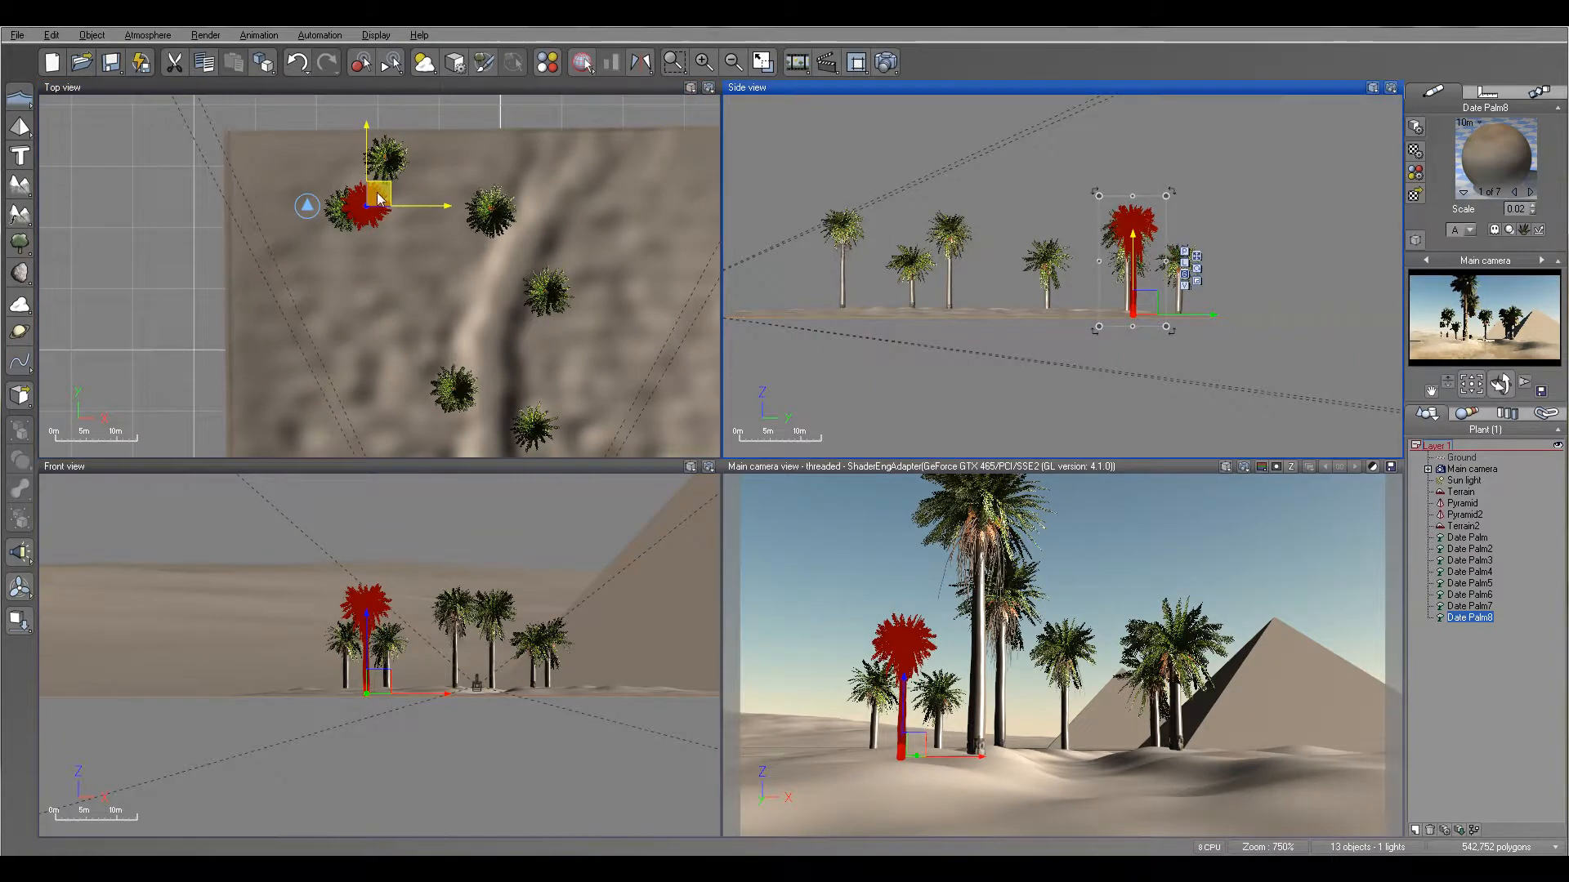
{"action": "left_click_drag", "start_coordinate": [379, 193], "coordinate": [354, 189]}
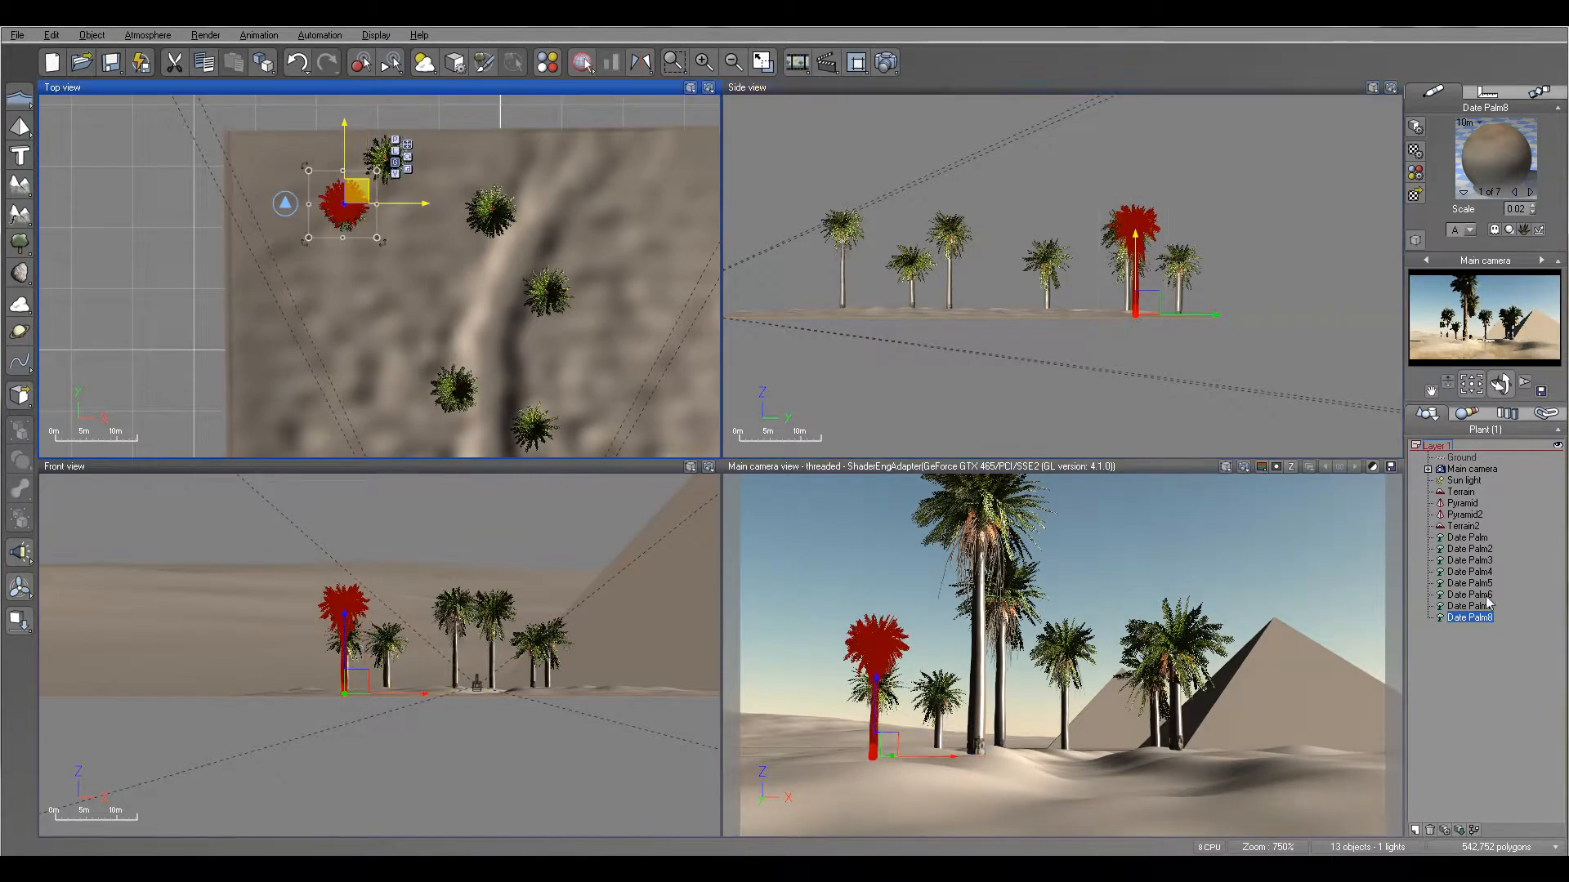
- Move Date Palm7 across the ridge to the terrain's far right area, in front of the large pyramid
{"action": "left_click", "coordinate": [1479, 607]}
{"action": "left_click_drag", "start_coordinate": [391, 268], "coordinate": [552, 191]}
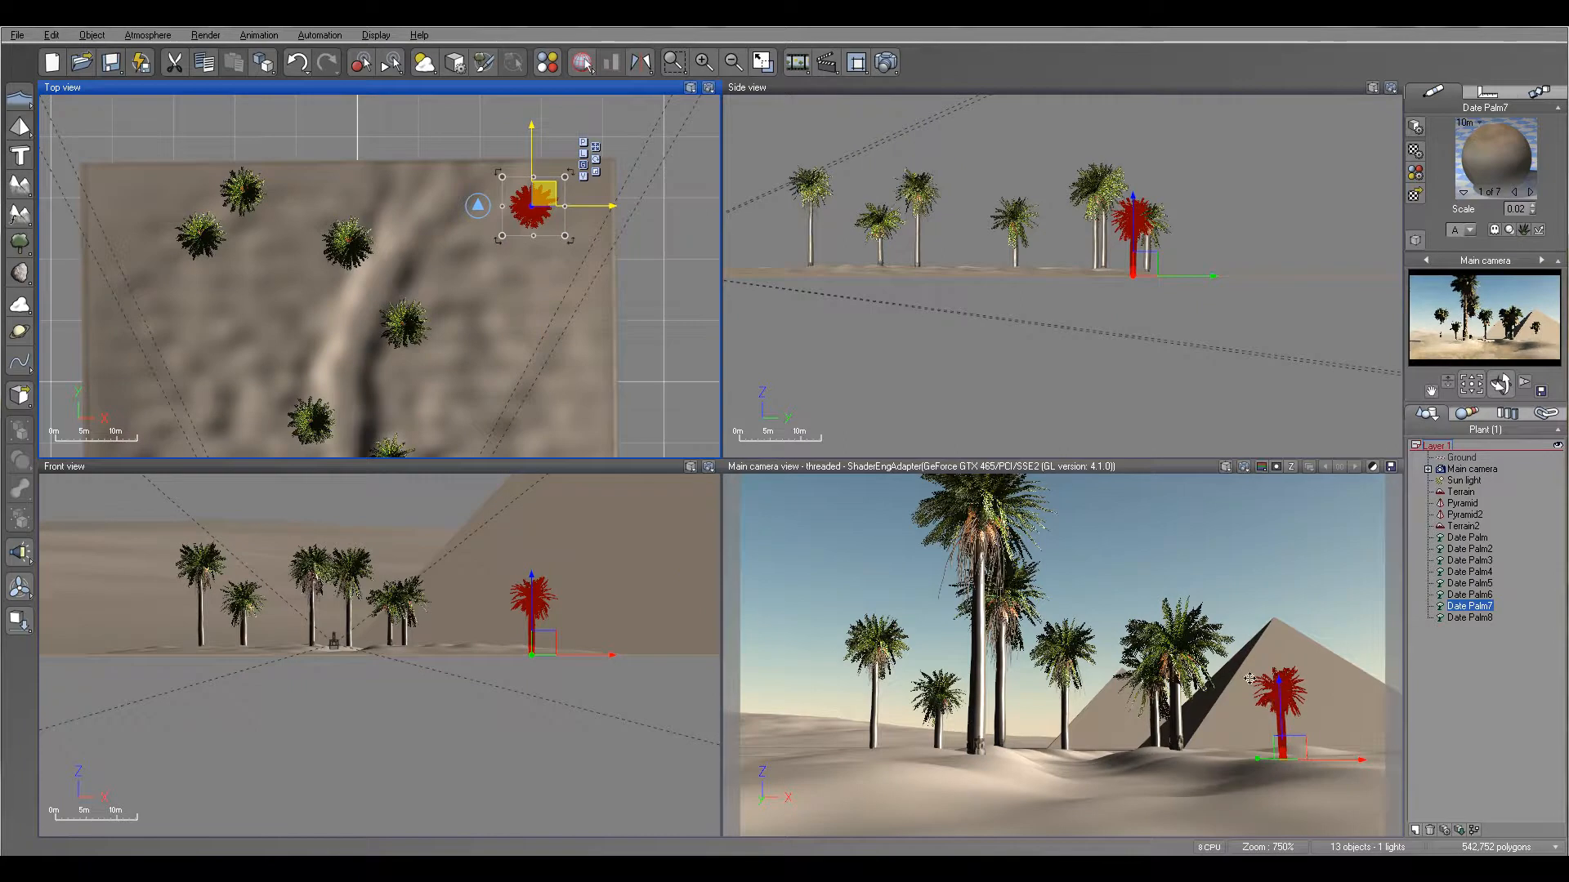
{"action": "right_click_drag", "start_coordinate": [479, 327], "coordinate": [464, 205]}
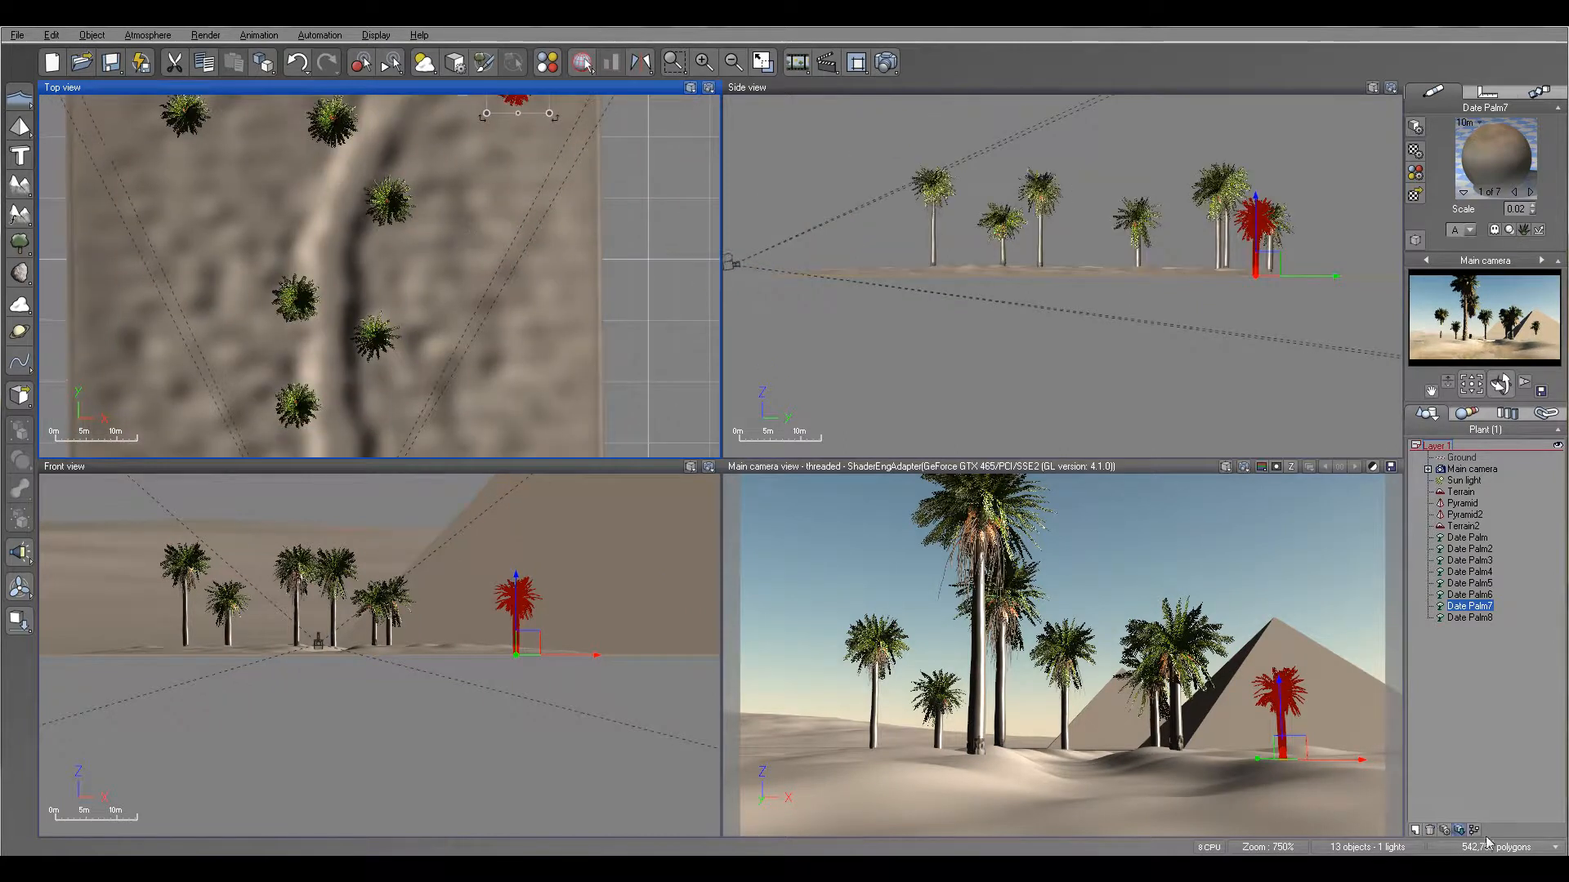
- Create a second layer and move all eight date palms from Layer 1 into it
{"action": "left_click", "coordinate": [1430, 830]}
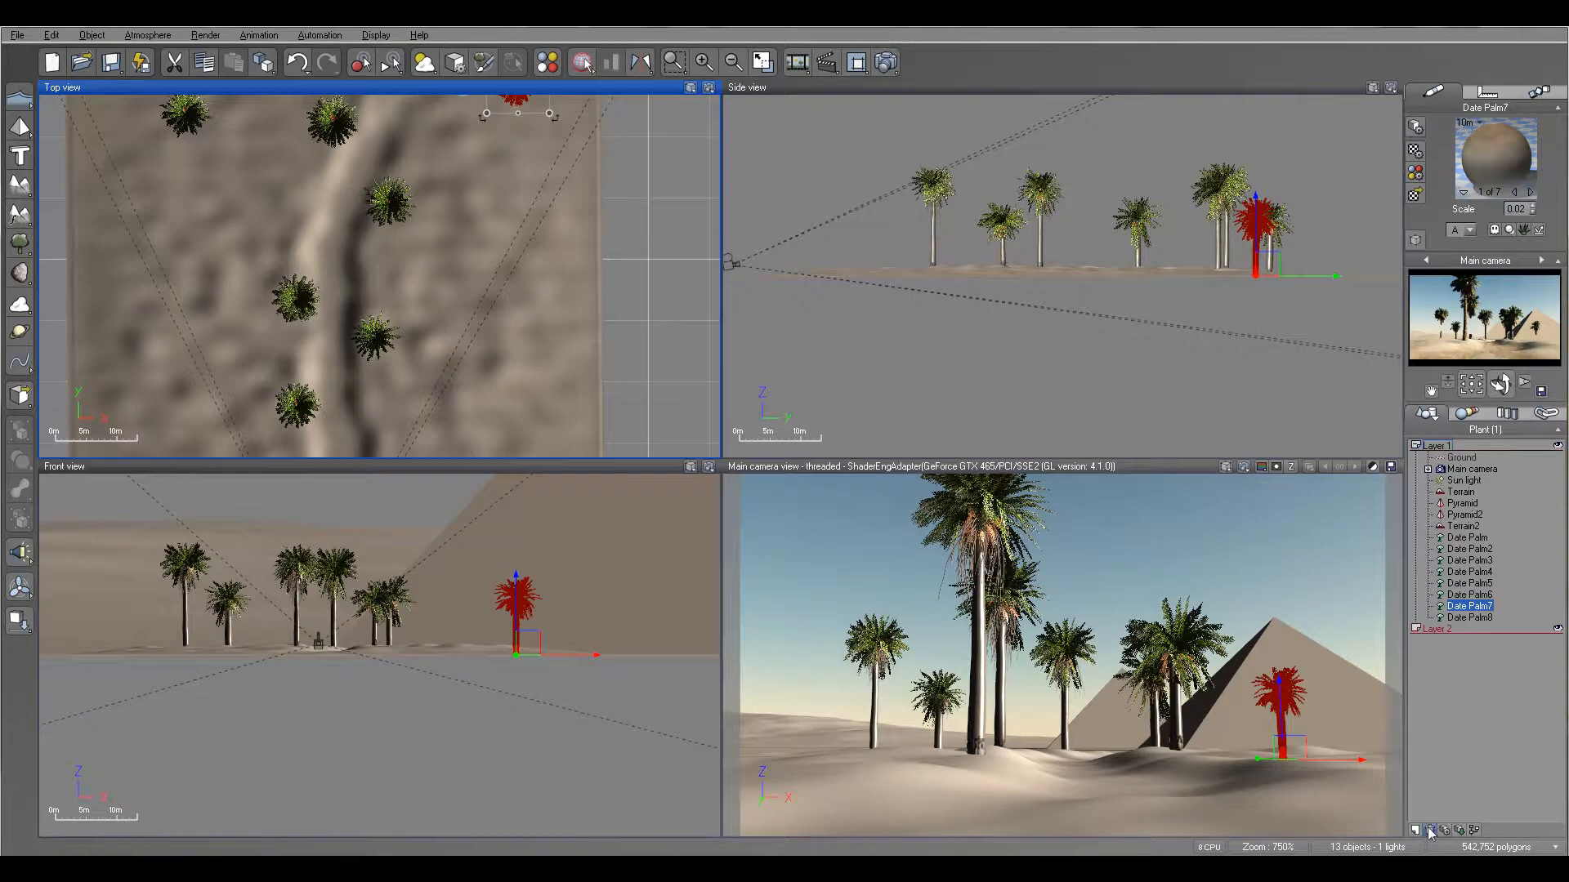
{"action": "left_click", "coordinate": [1467, 539]}
{"action": "left_click", "coordinate": [1469, 618], "text": "shift"}
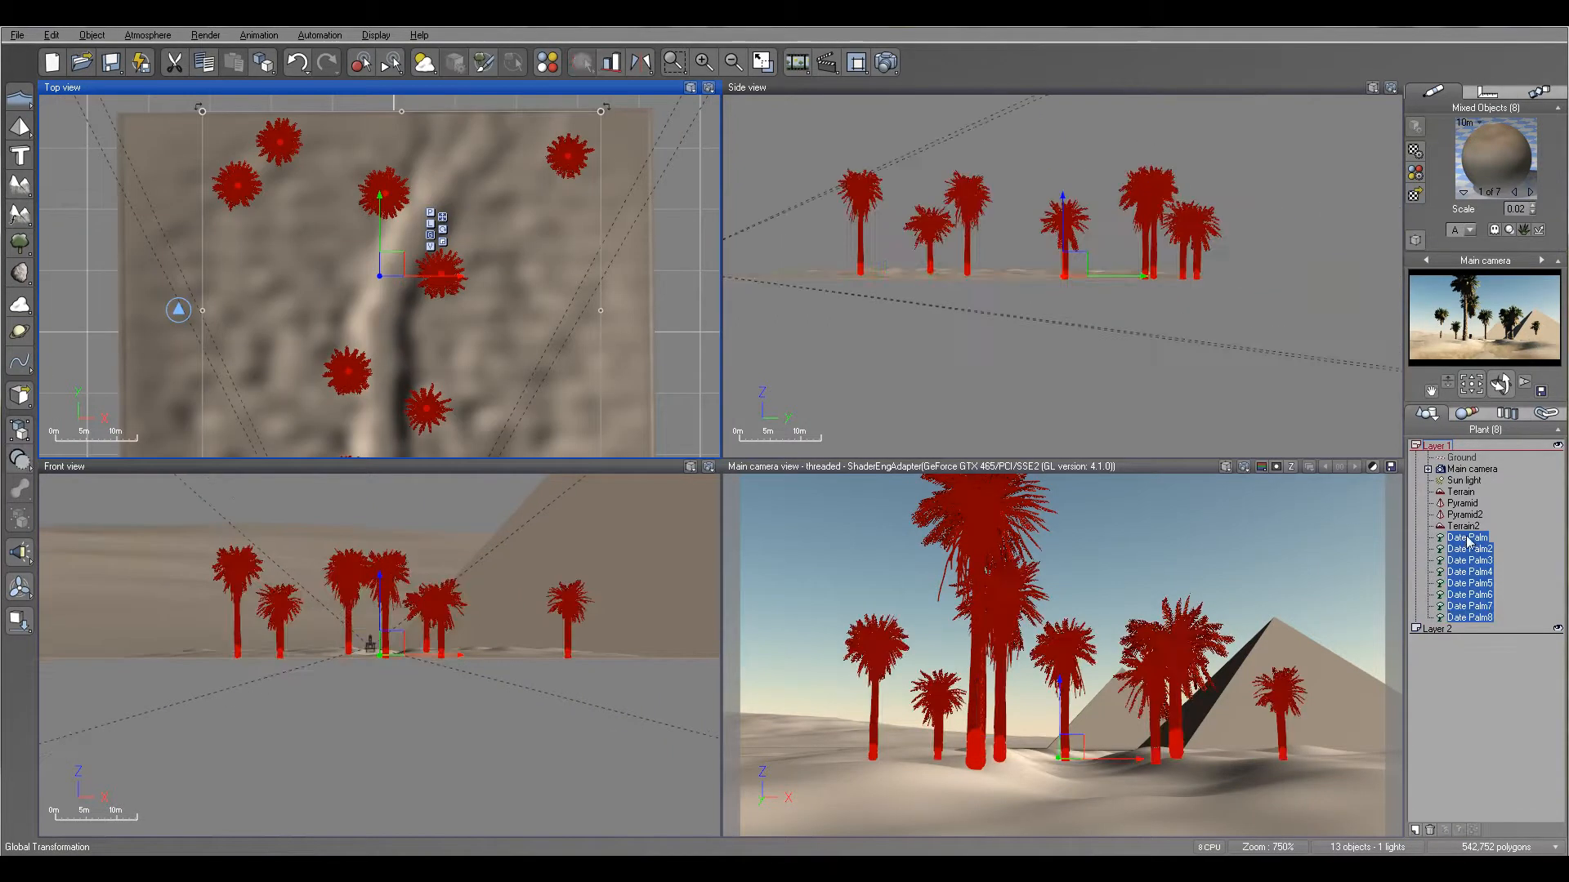
{"action": "left_click_drag", "start_coordinate": [1467, 539], "coordinate": [1459, 633]}
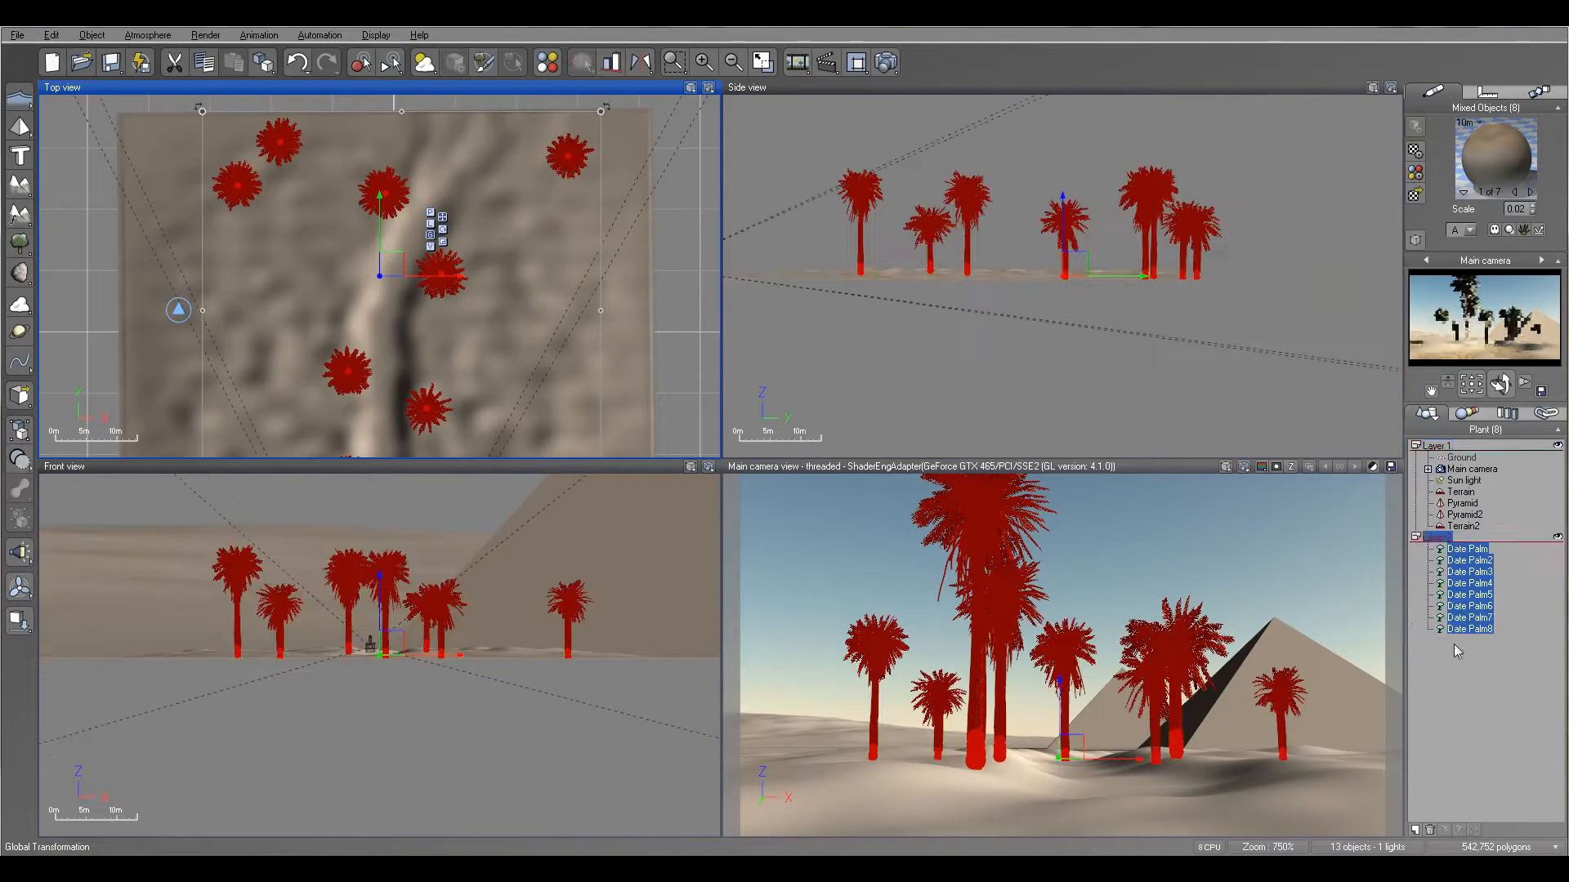
- Rename the new layer holding the date palms as Plants
{"action": "left_click", "coordinate": [1461, 538]}
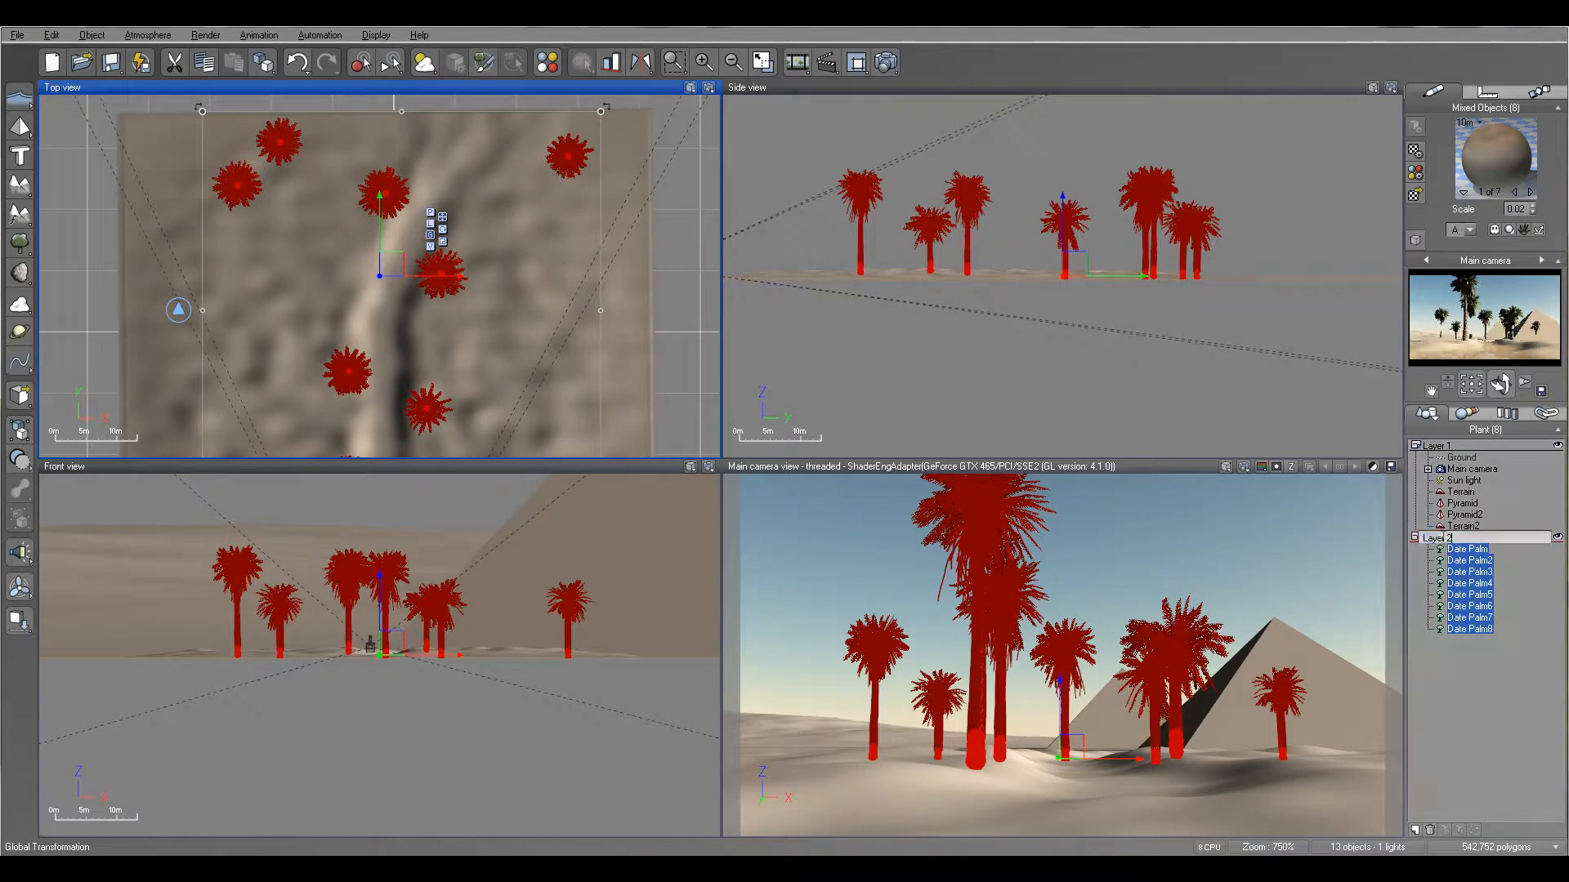
{"action": "key", "text": "BackSpace"}
{"action": "key", "text": "BackSpace"}
{"action": "key", "text": "BackSpace"}
{"action": "key", "text": "BackSpace"}
{"action": "key", "text": "BackSpace"}
{"action": "key", "text": "BackSpace"}
{"action": "type", "text": "Plants"}
{"action": "key", "text": "Return"}
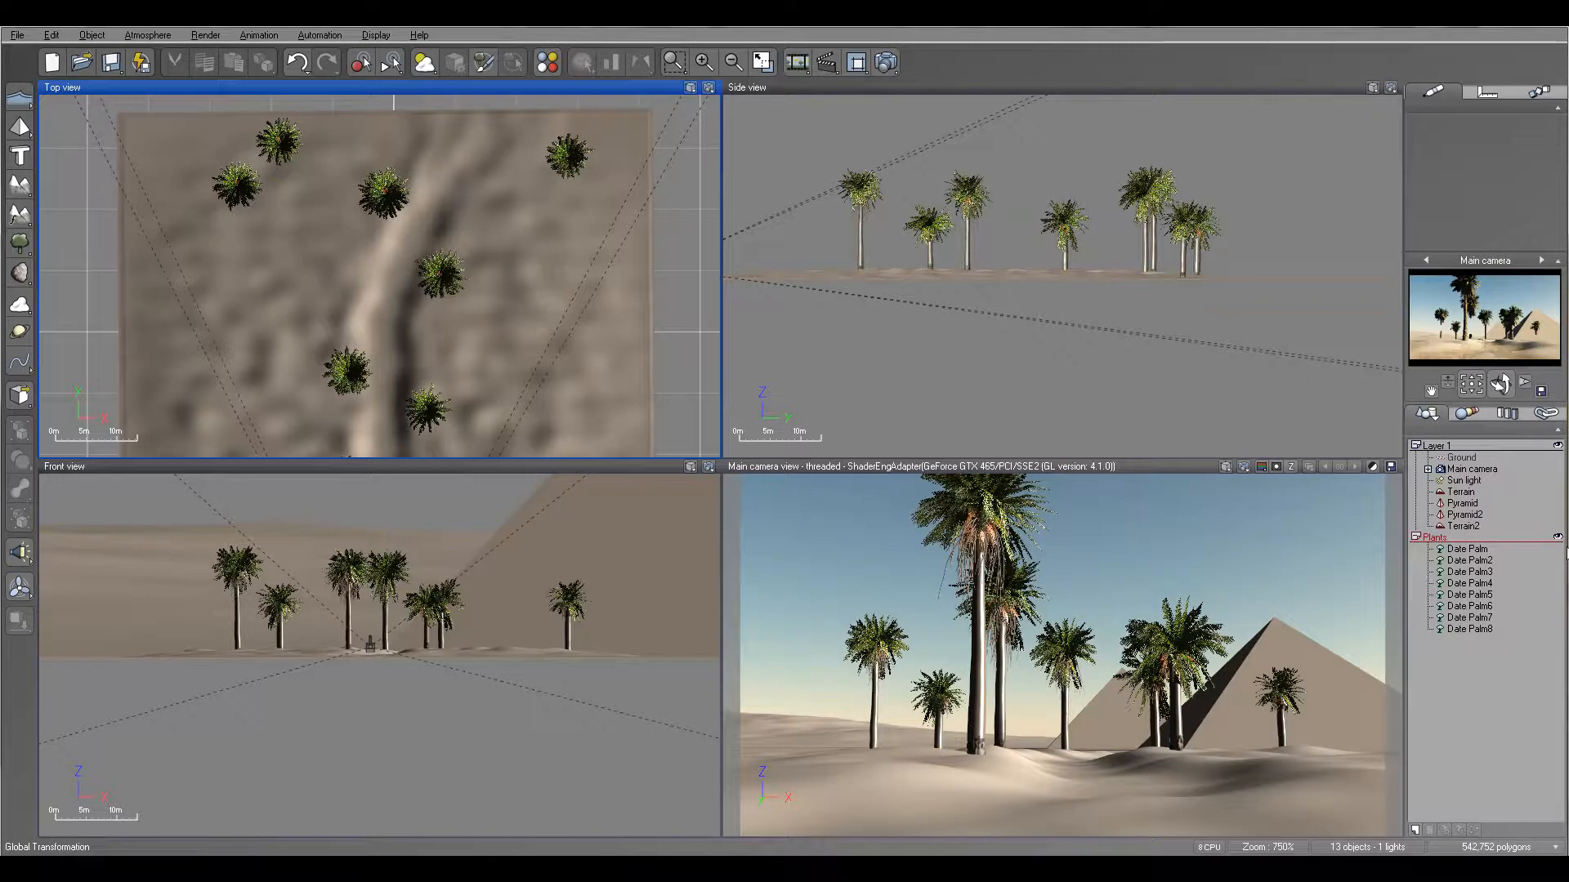
- Hide the Plants layer and show it again
{"action": "left_click", "coordinate": [1557, 537]}
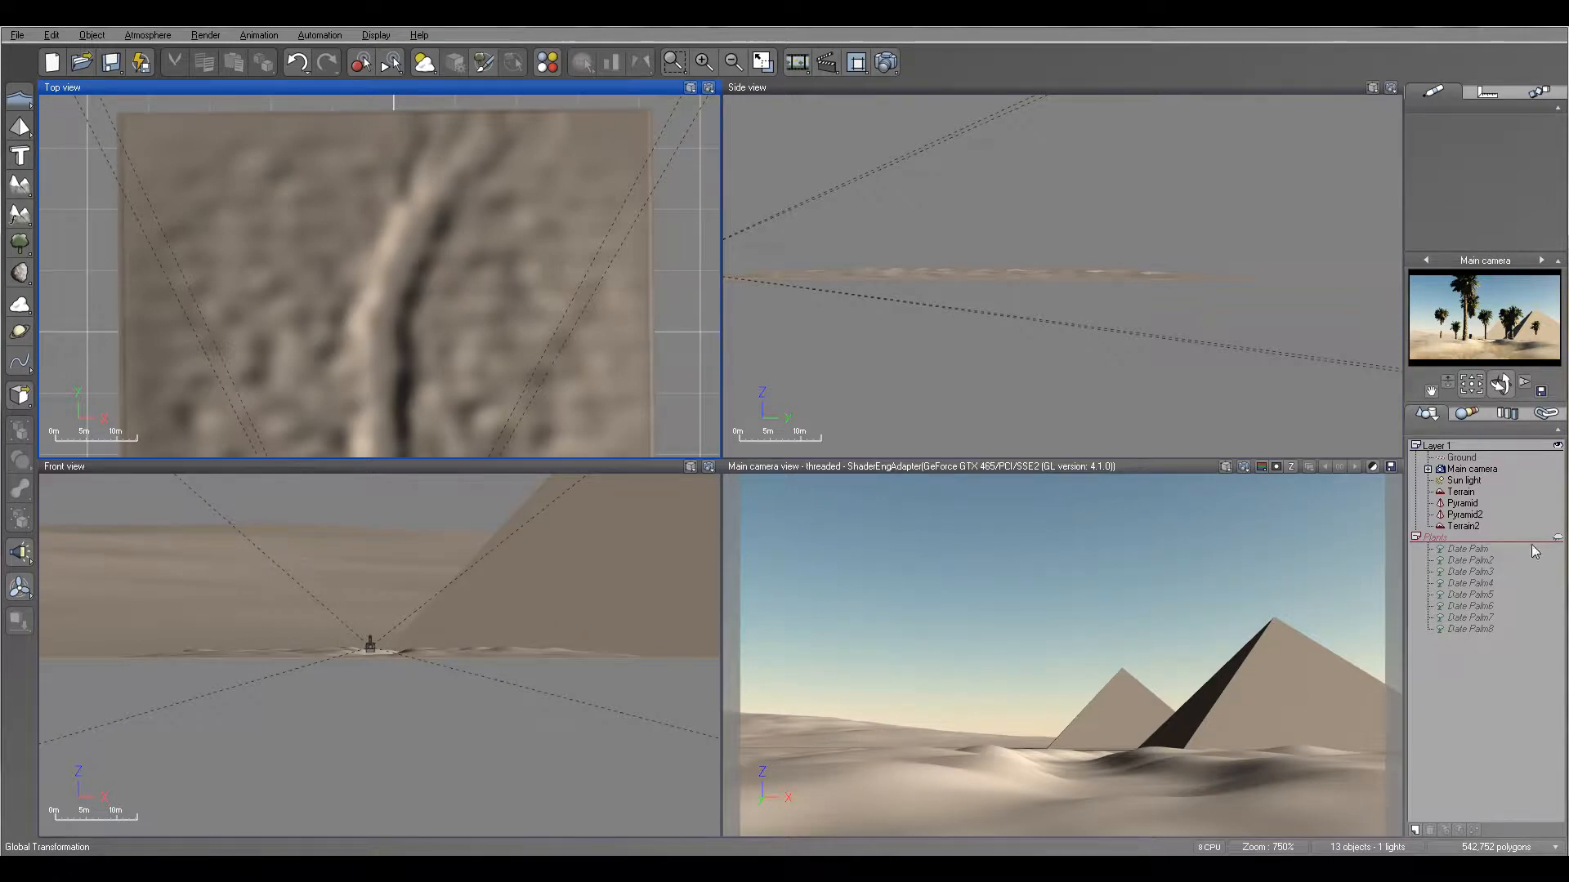
{"action": "left_click", "coordinate": [1557, 537]}
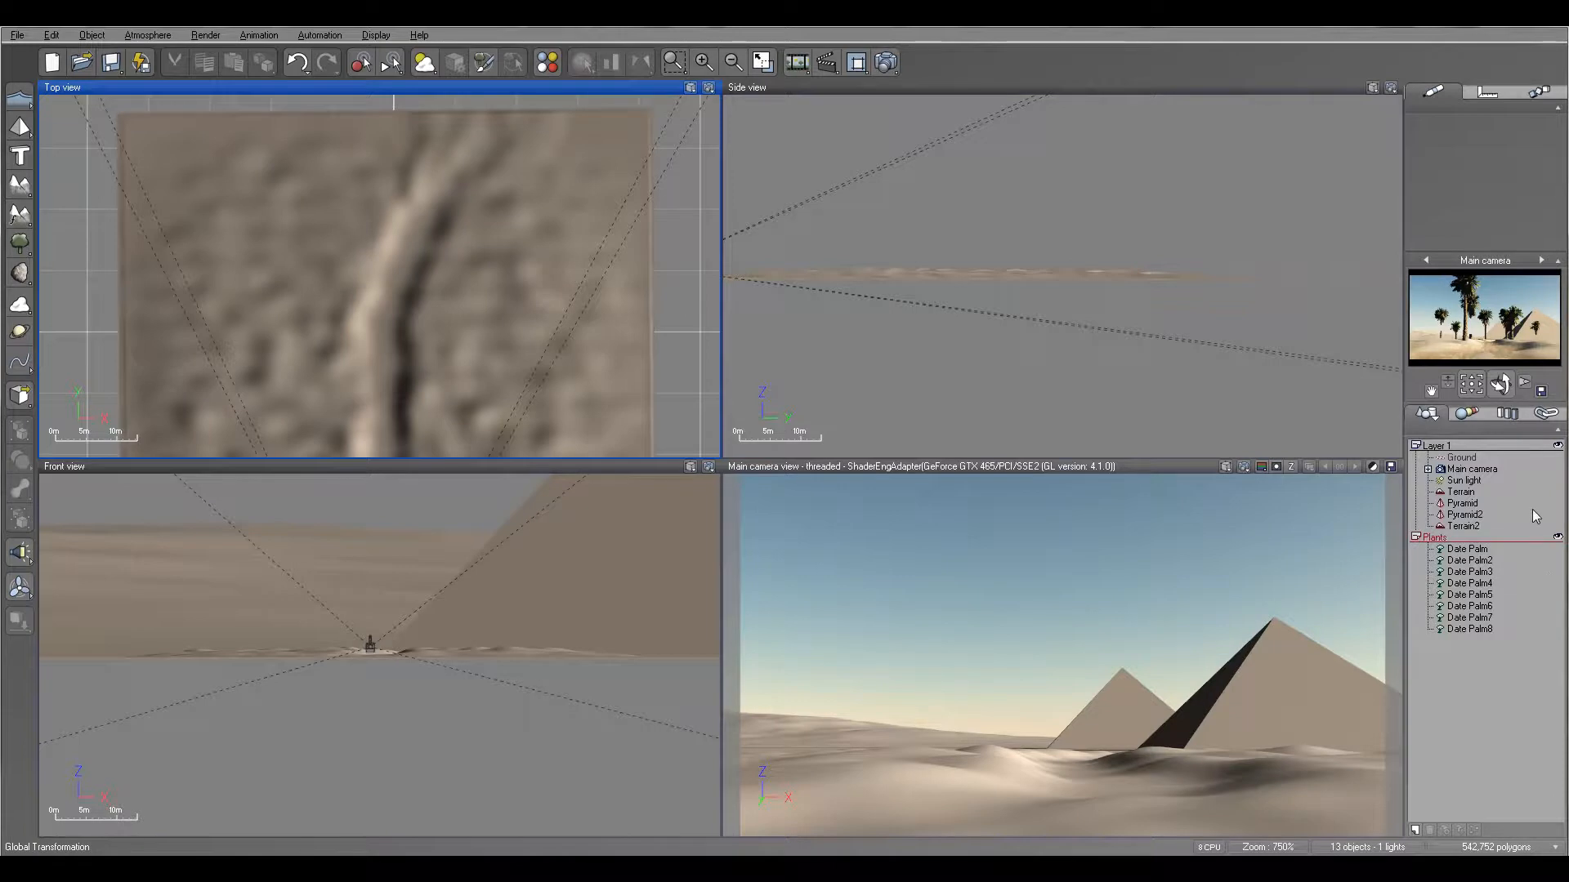
{"action": "right_click", "coordinate": [532, 167]}
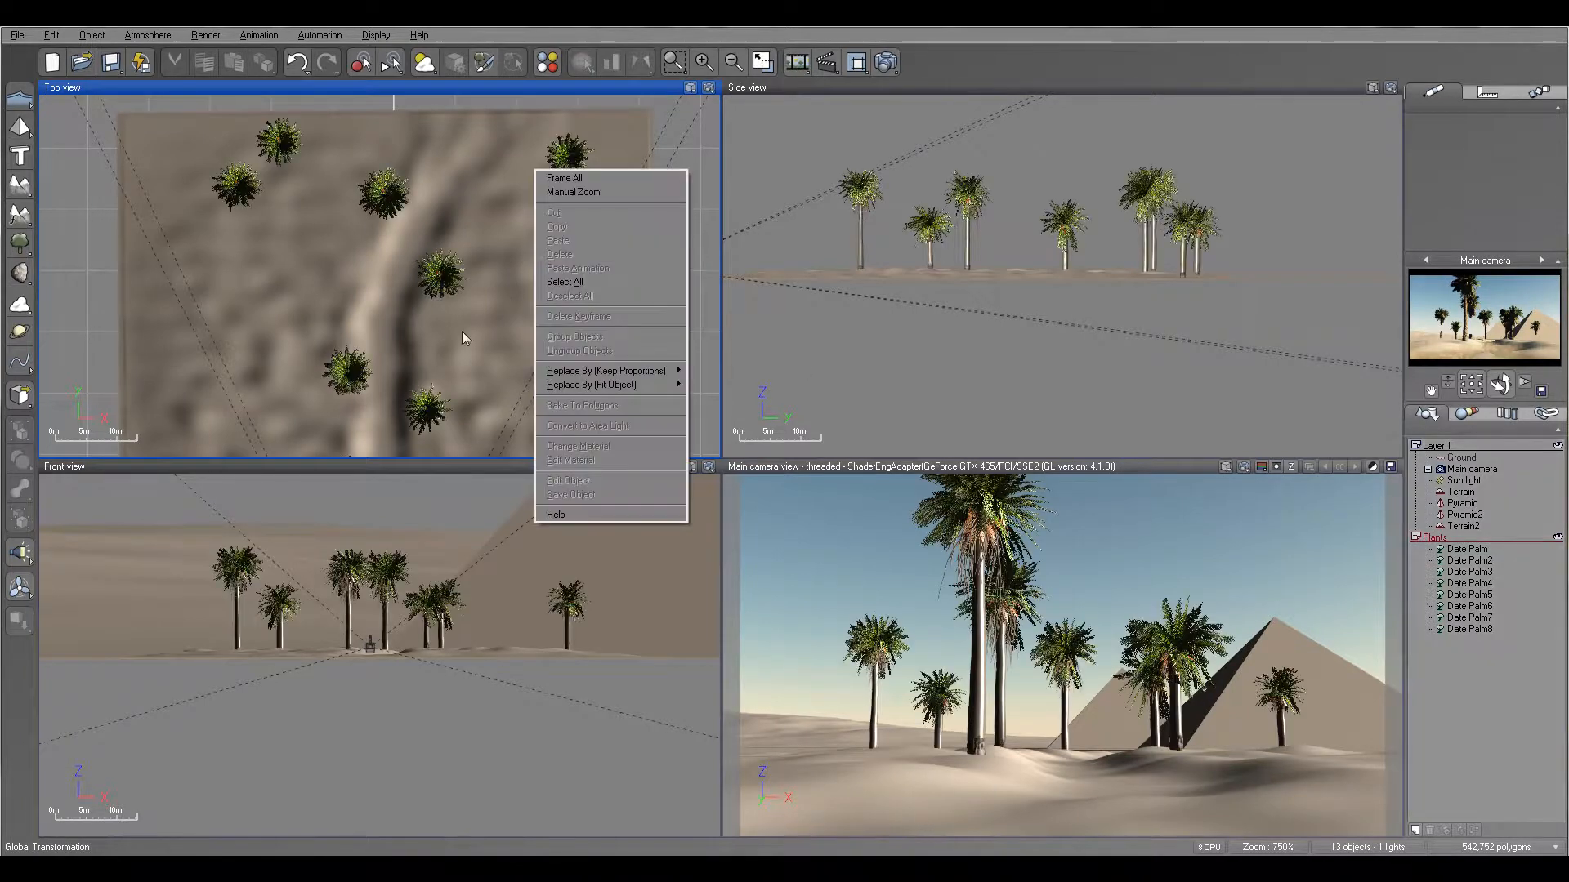
{"action": "right_click", "coordinate": [492, 334]}
{"action": "right_click_drag", "start_coordinate": [685, 344], "coordinate": [678, 244]}
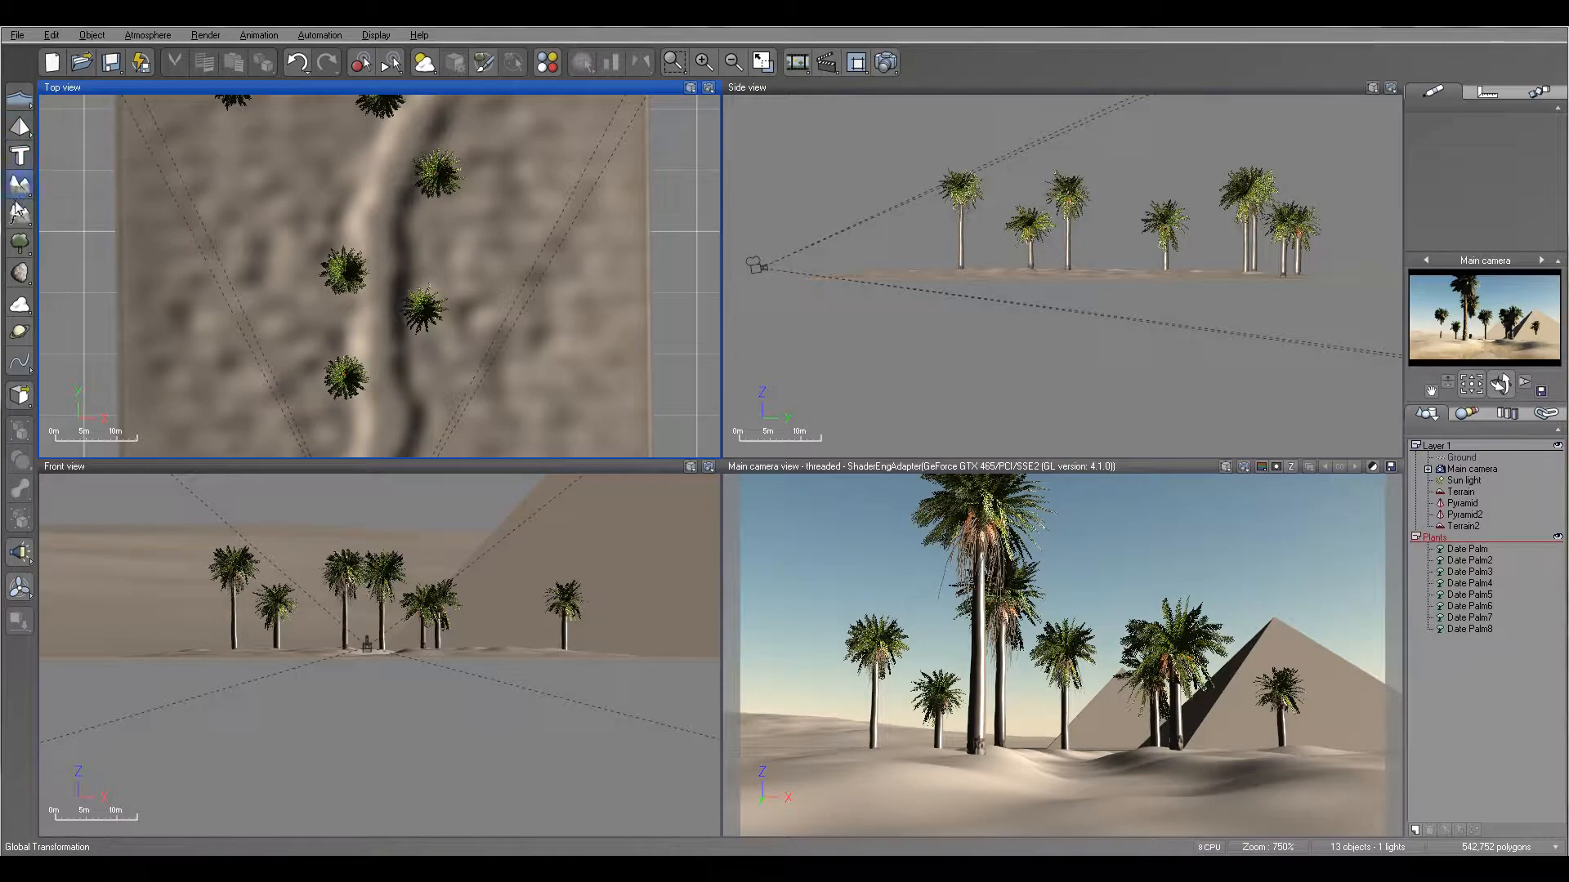
- Browse the plant species collections and add a Small Palm from Grasses - Plants to the scene
{"action": "left_click", "coordinate": [20, 243]}
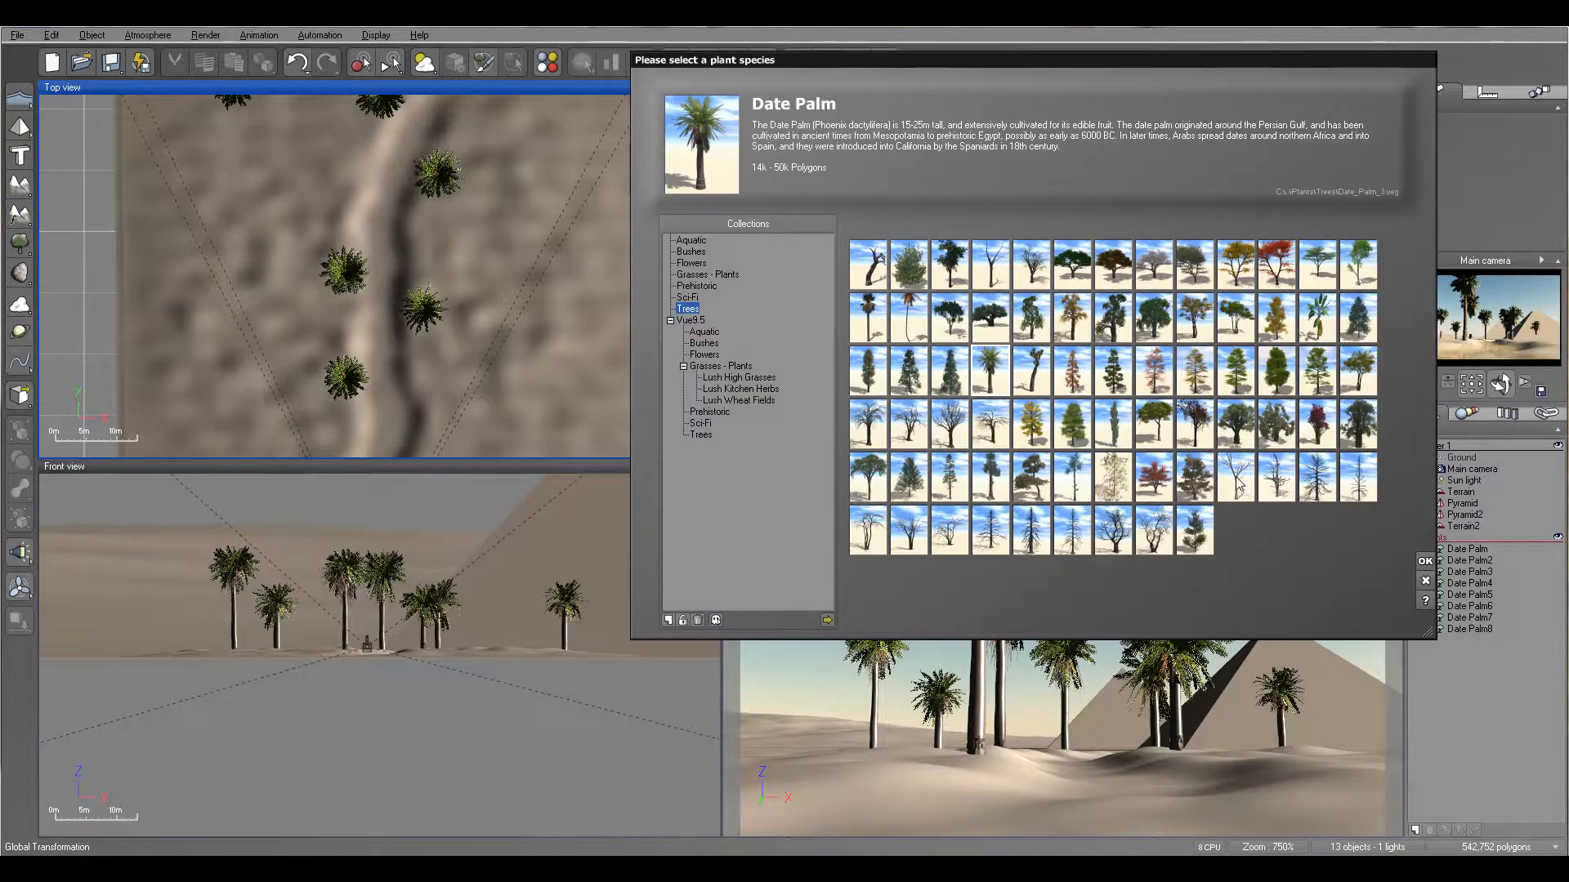
{"action": "left_click", "coordinate": [703, 276]}
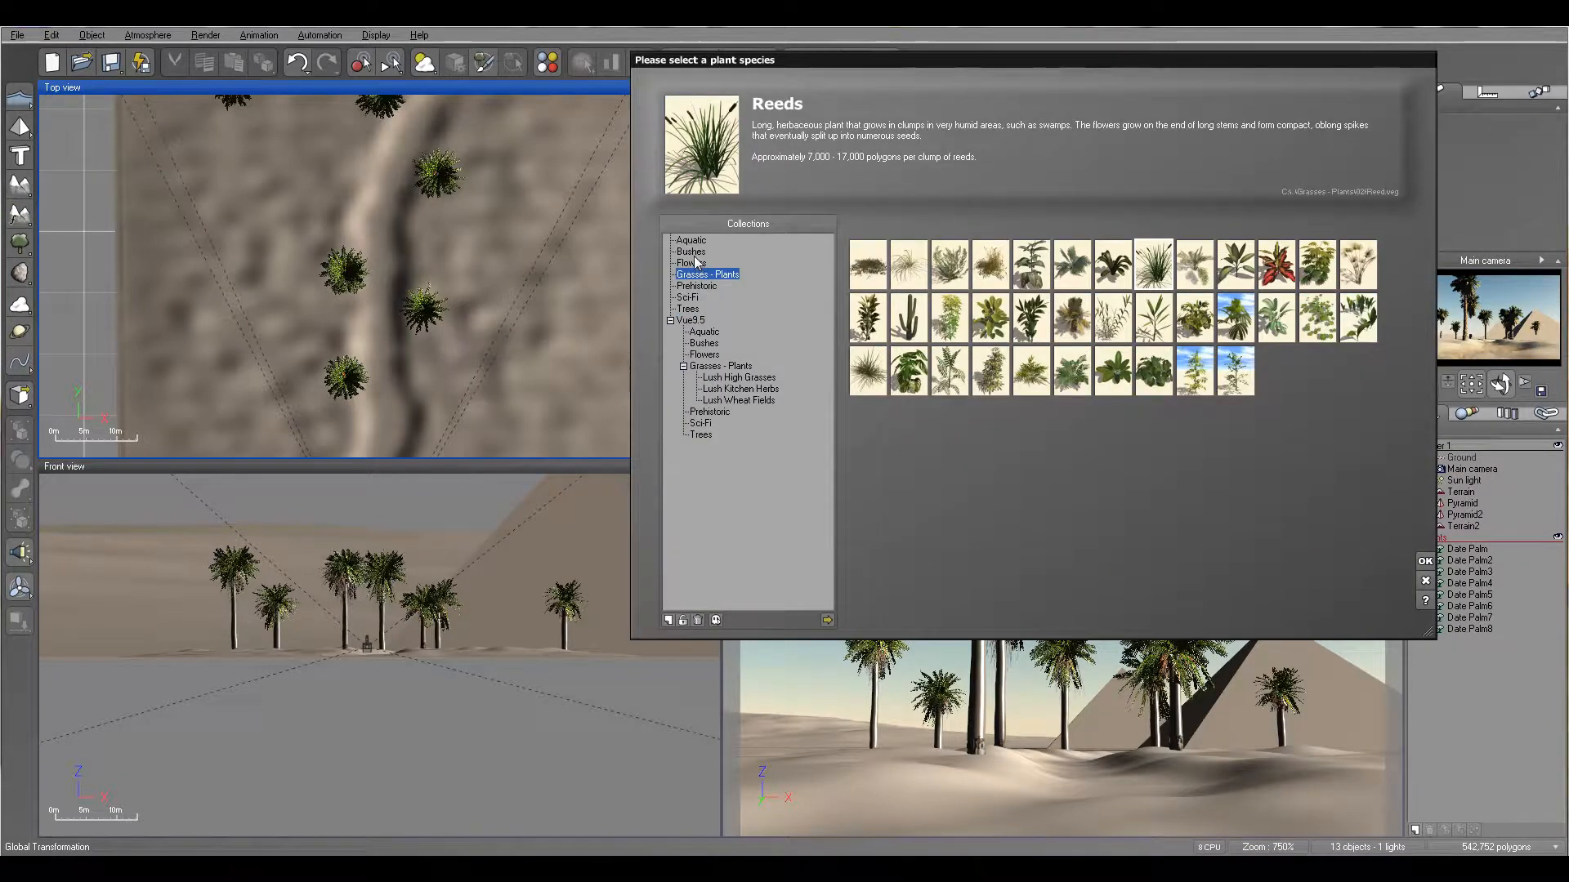
{"action": "left_click", "coordinate": [694, 255]}
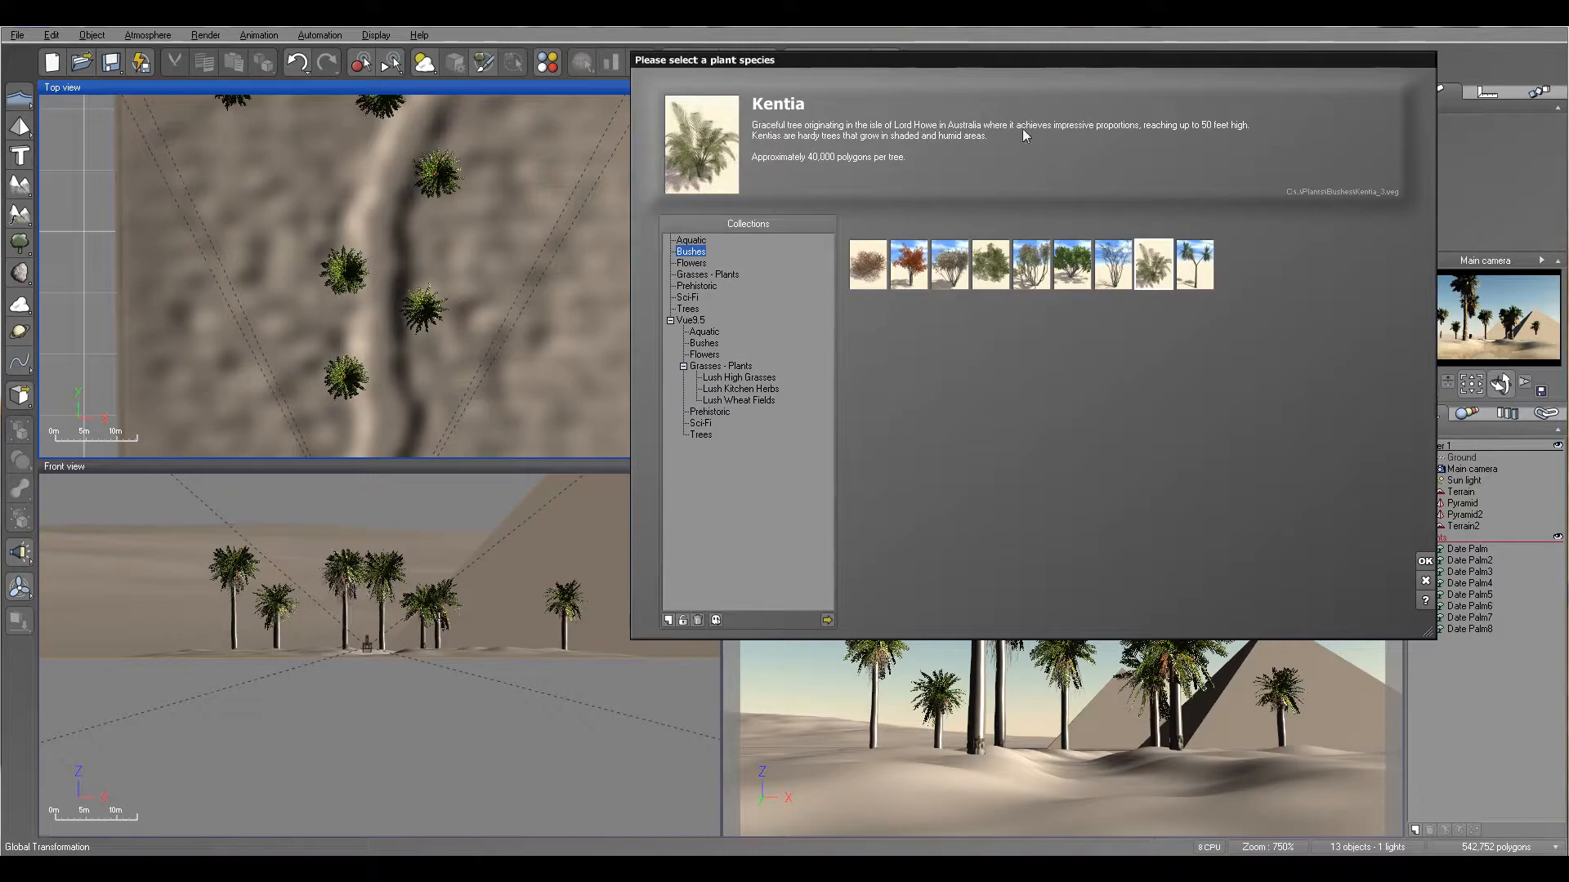
{"action": "left_click", "coordinate": [699, 275]}
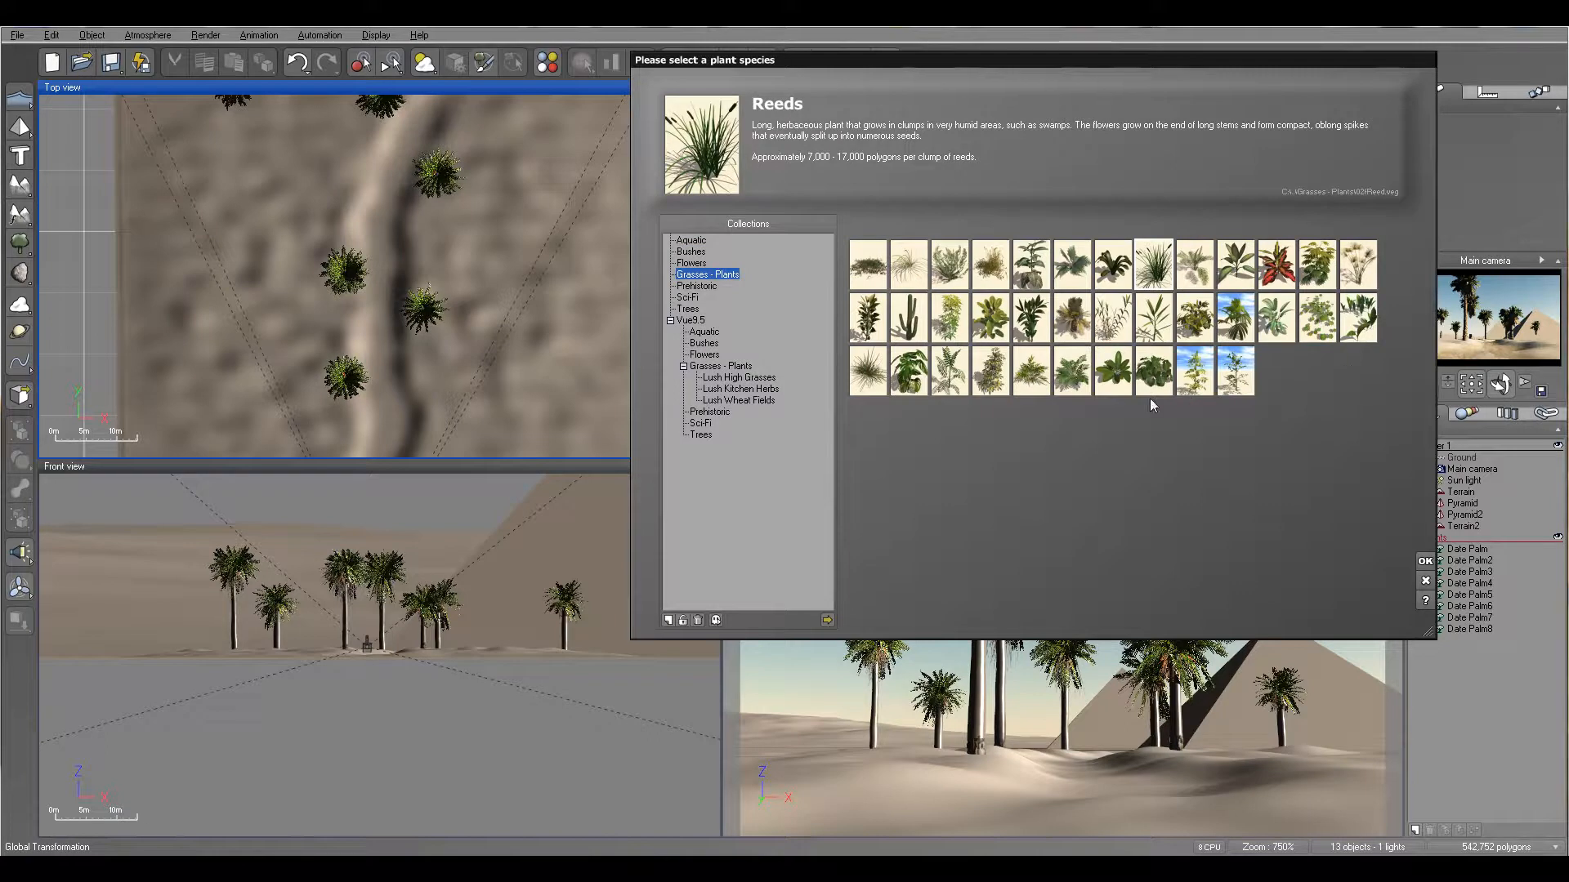
{"action": "left_click", "coordinate": [1073, 328]}
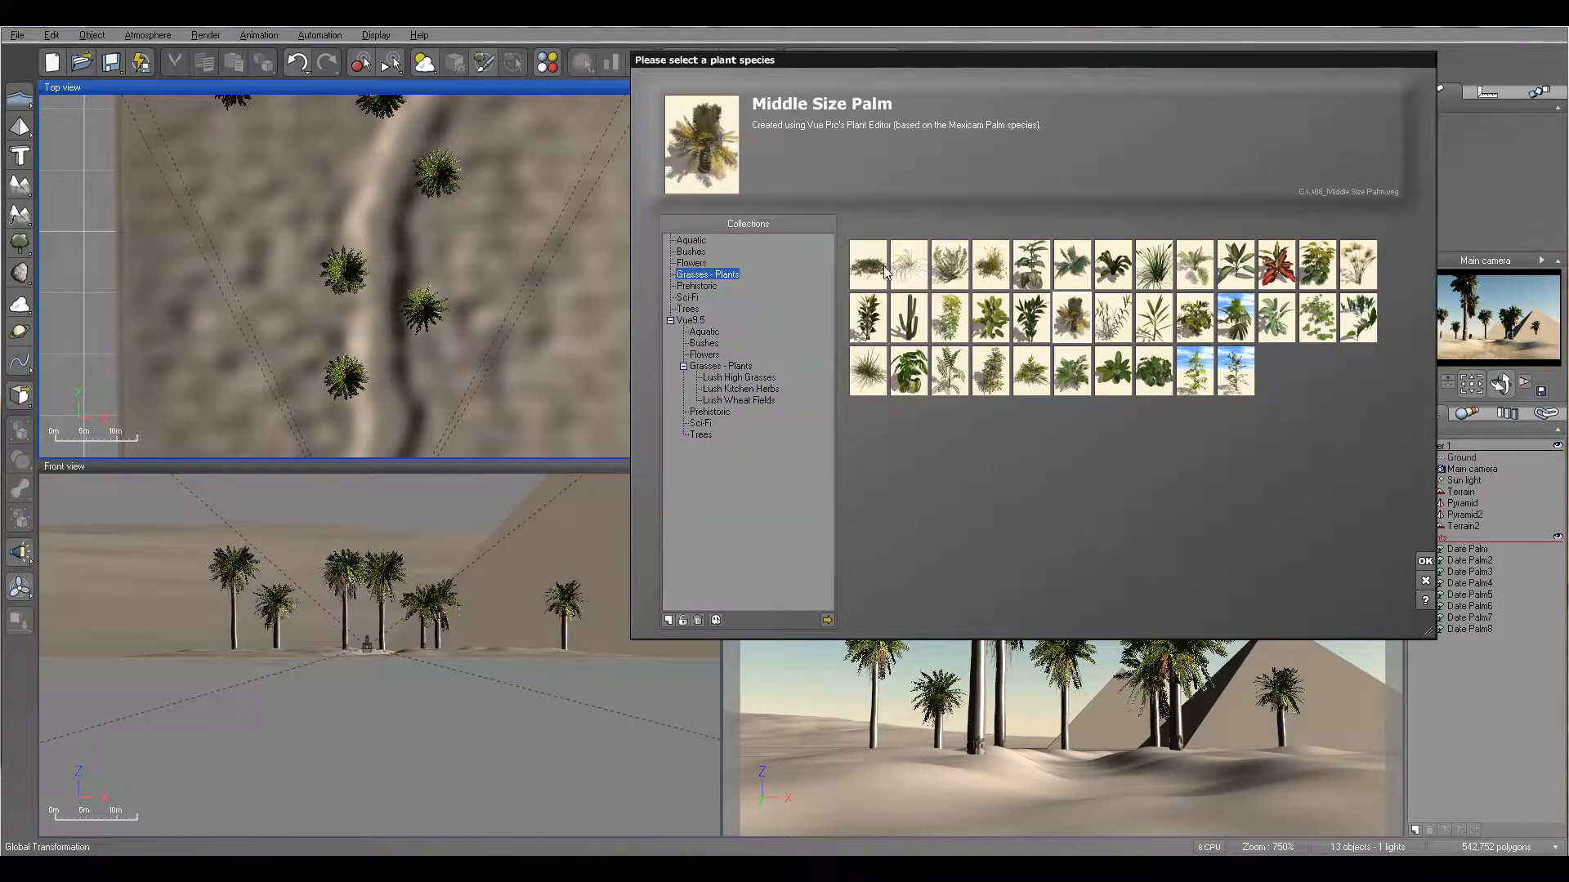
{"action": "left_click", "coordinate": [1195, 263]}
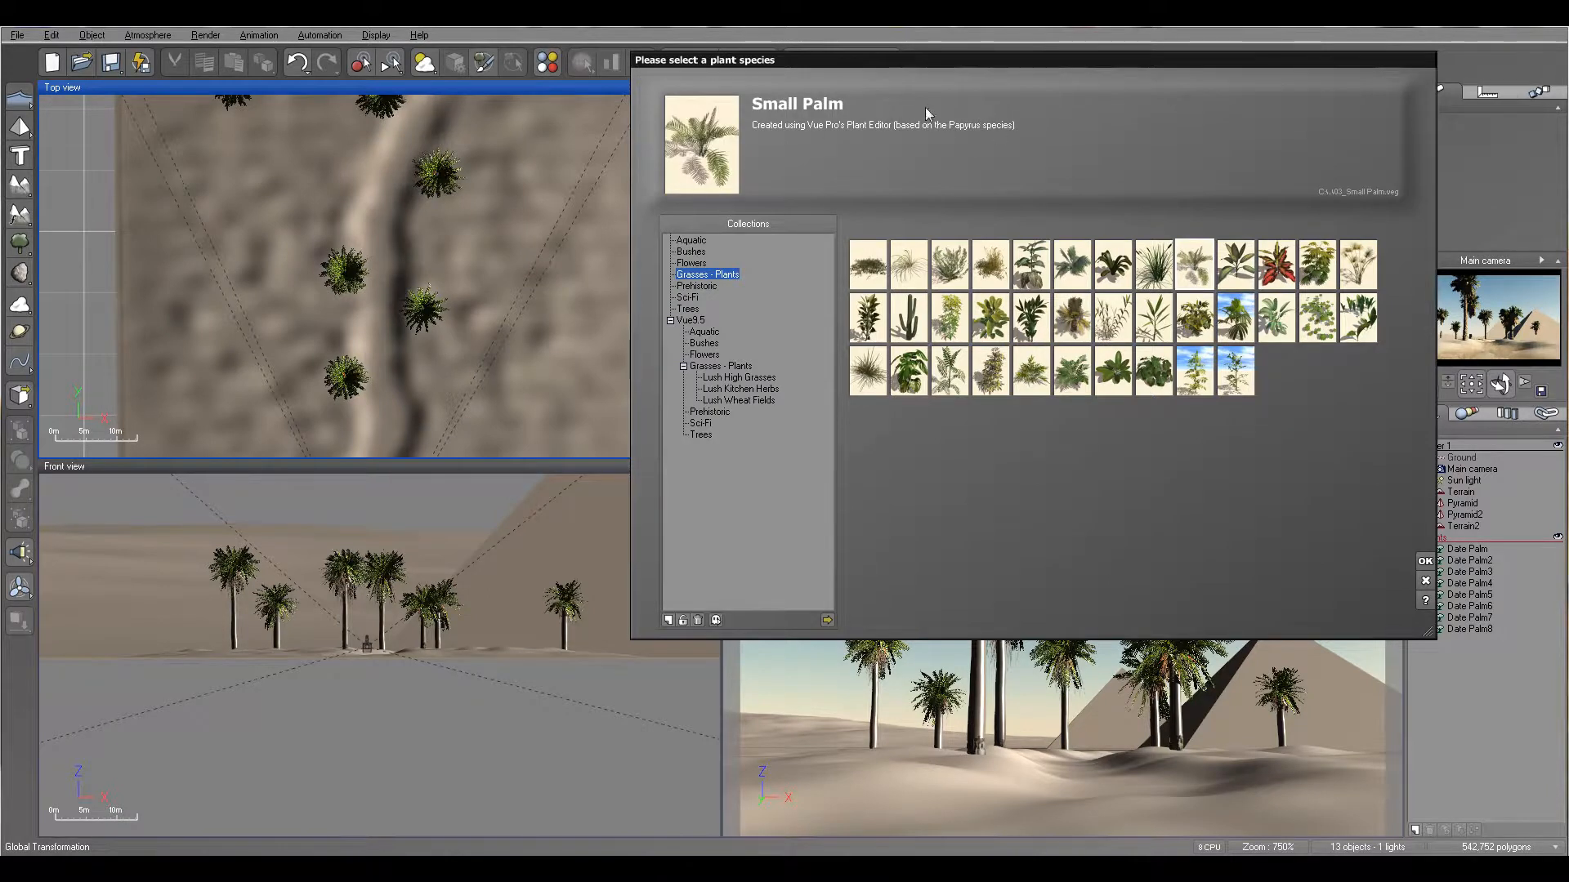
{"action": "left_click", "coordinate": [1424, 563]}
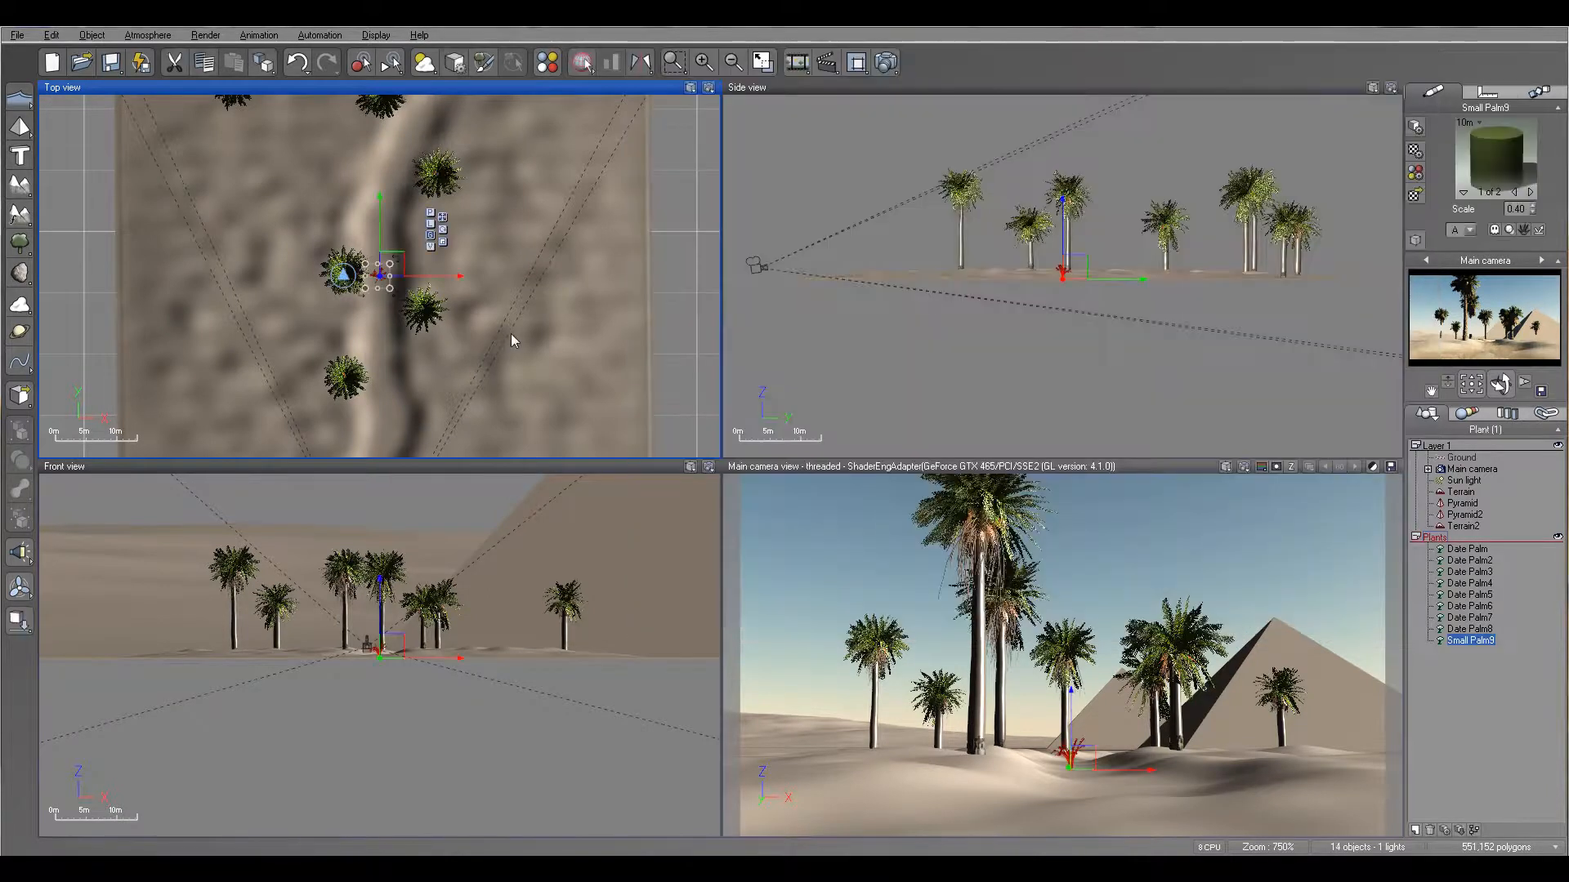
- Move the small palm to the ridge's right bank, just in front of the date palm there, raised above the terrain
{"action": "left_click_drag", "start_coordinate": [402, 267], "coordinate": [501, 324]}
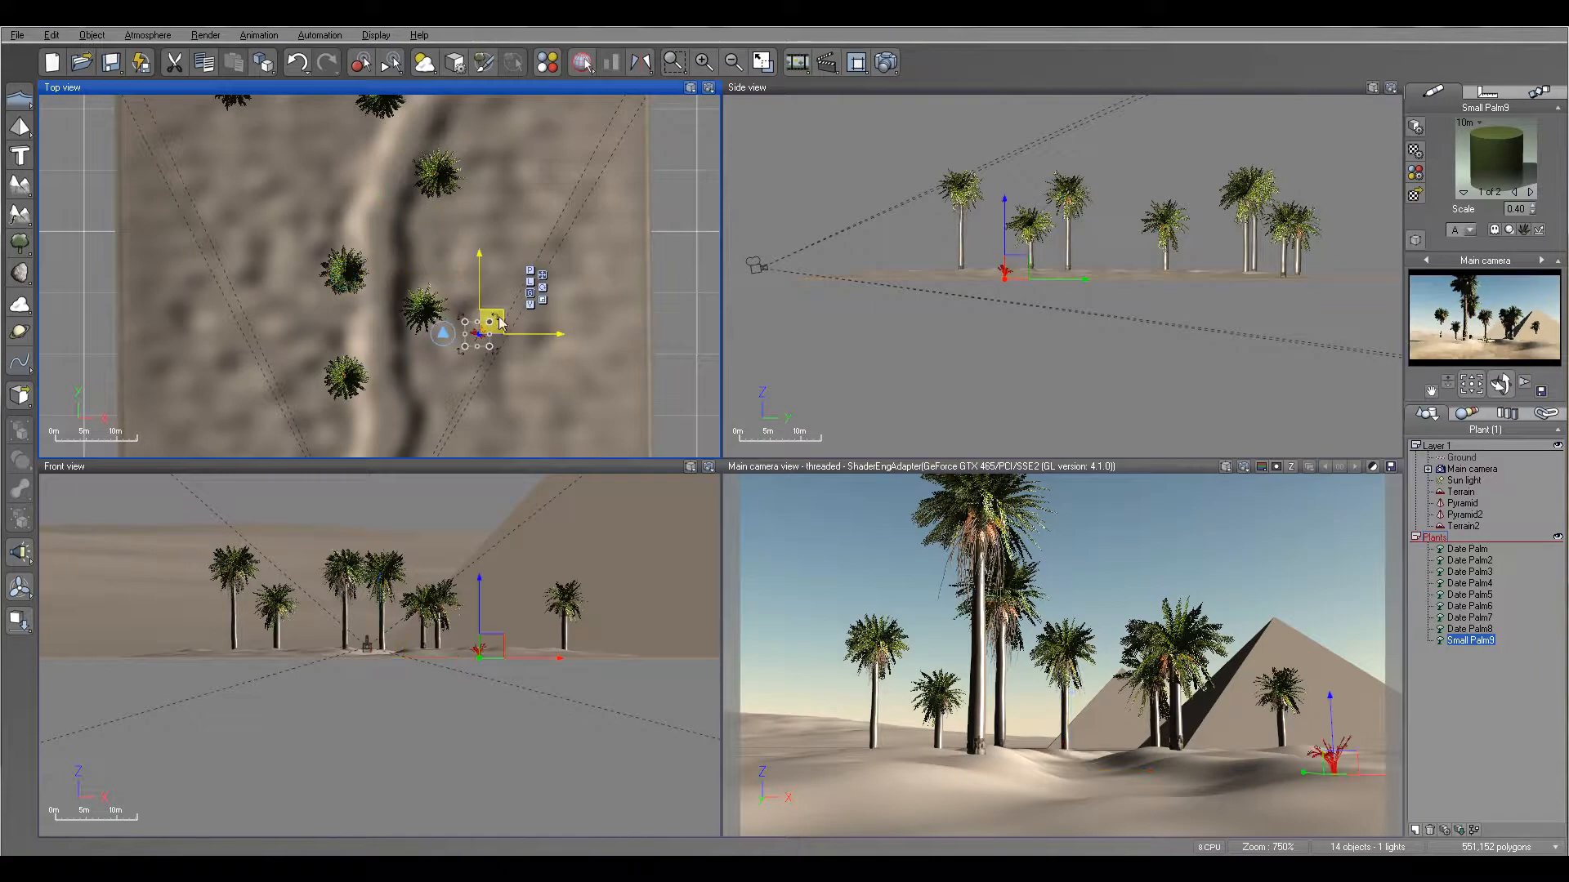
{"action": "scroll", "coordinate": [1139, 308], "scroll_direction": "up", "scroll_amount": 3}
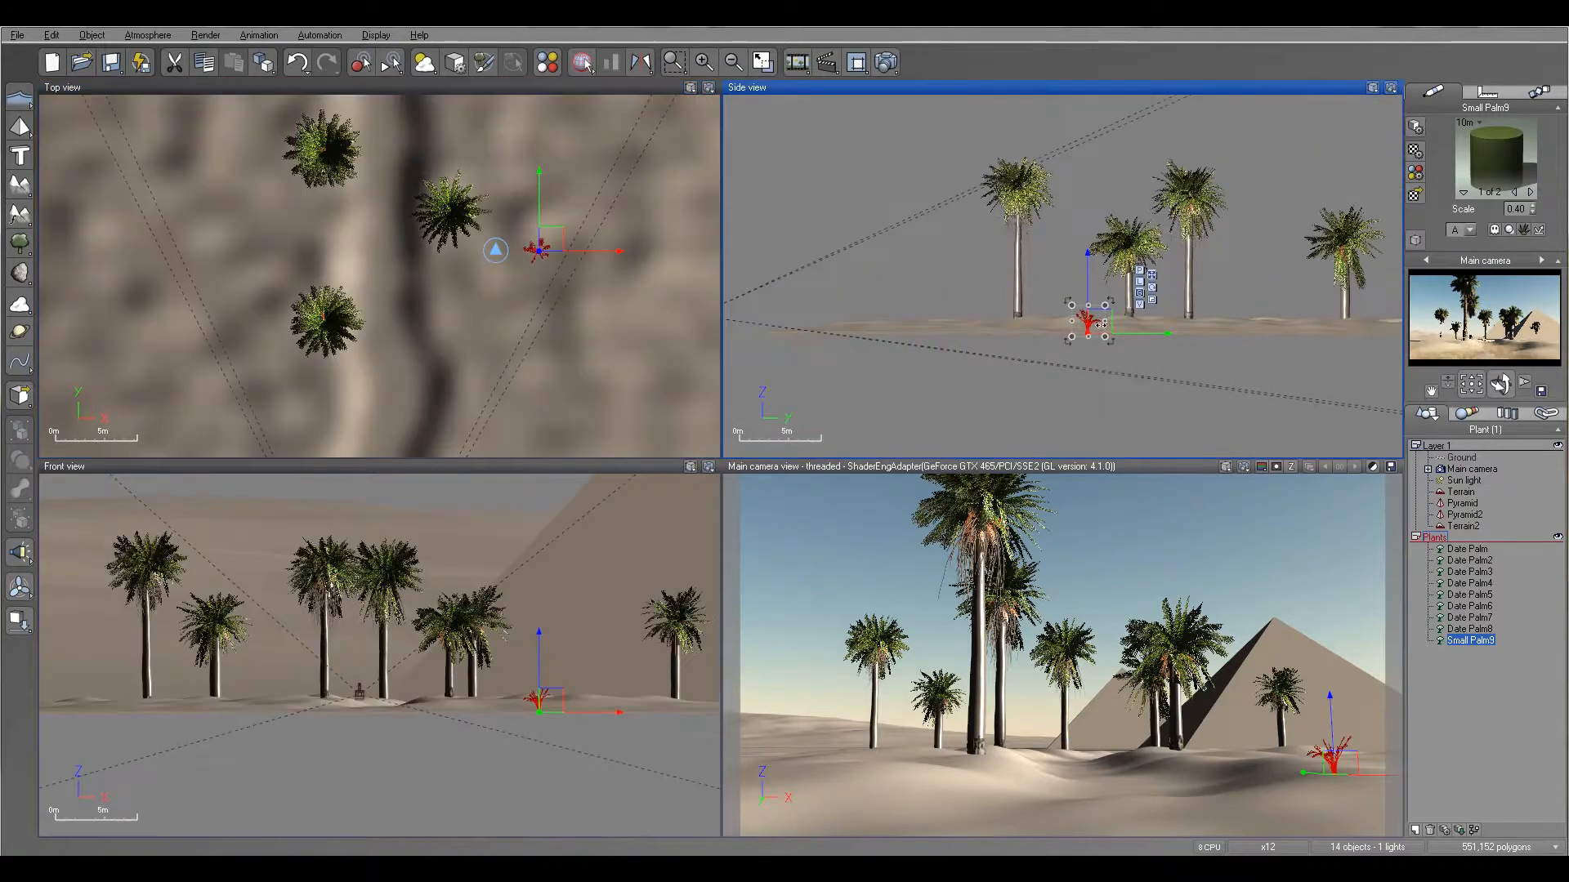
{"action": "left_click_drag", "start_coordinate": [1096, 325], "coordinate": [1036, 302]}
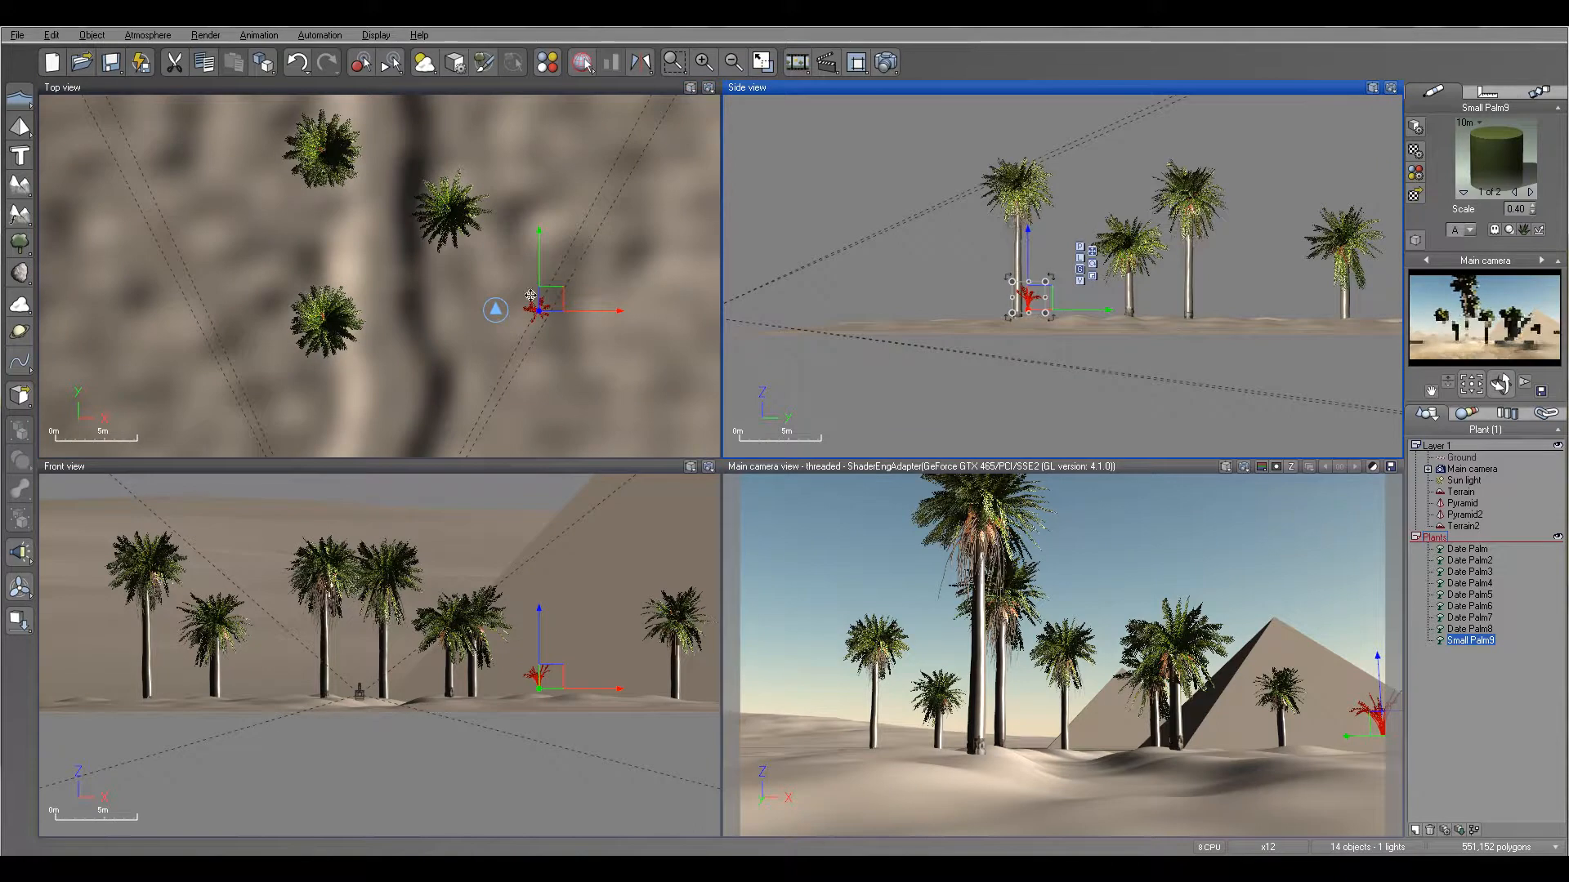
{"action": "left_click_drag", "start_coordinate": [560, 294], "coordinate": [517, 291]}
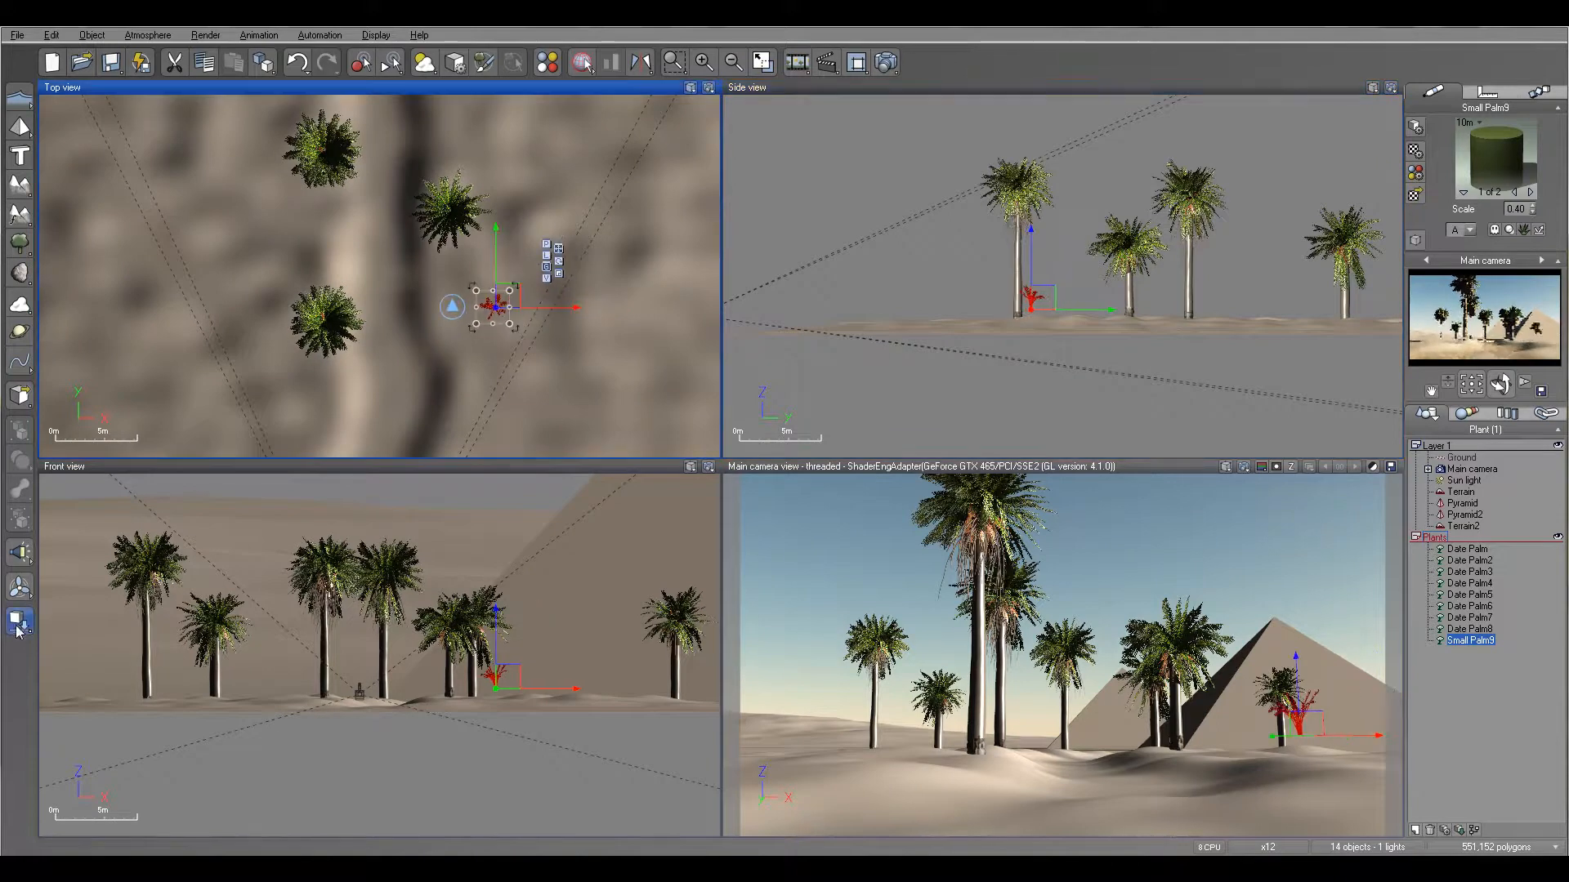
- Add a second small palm right beside the first one, raise it above the terrain and drop it onto the surface
{"action": "left_click", "coordinate": [20, 243]}
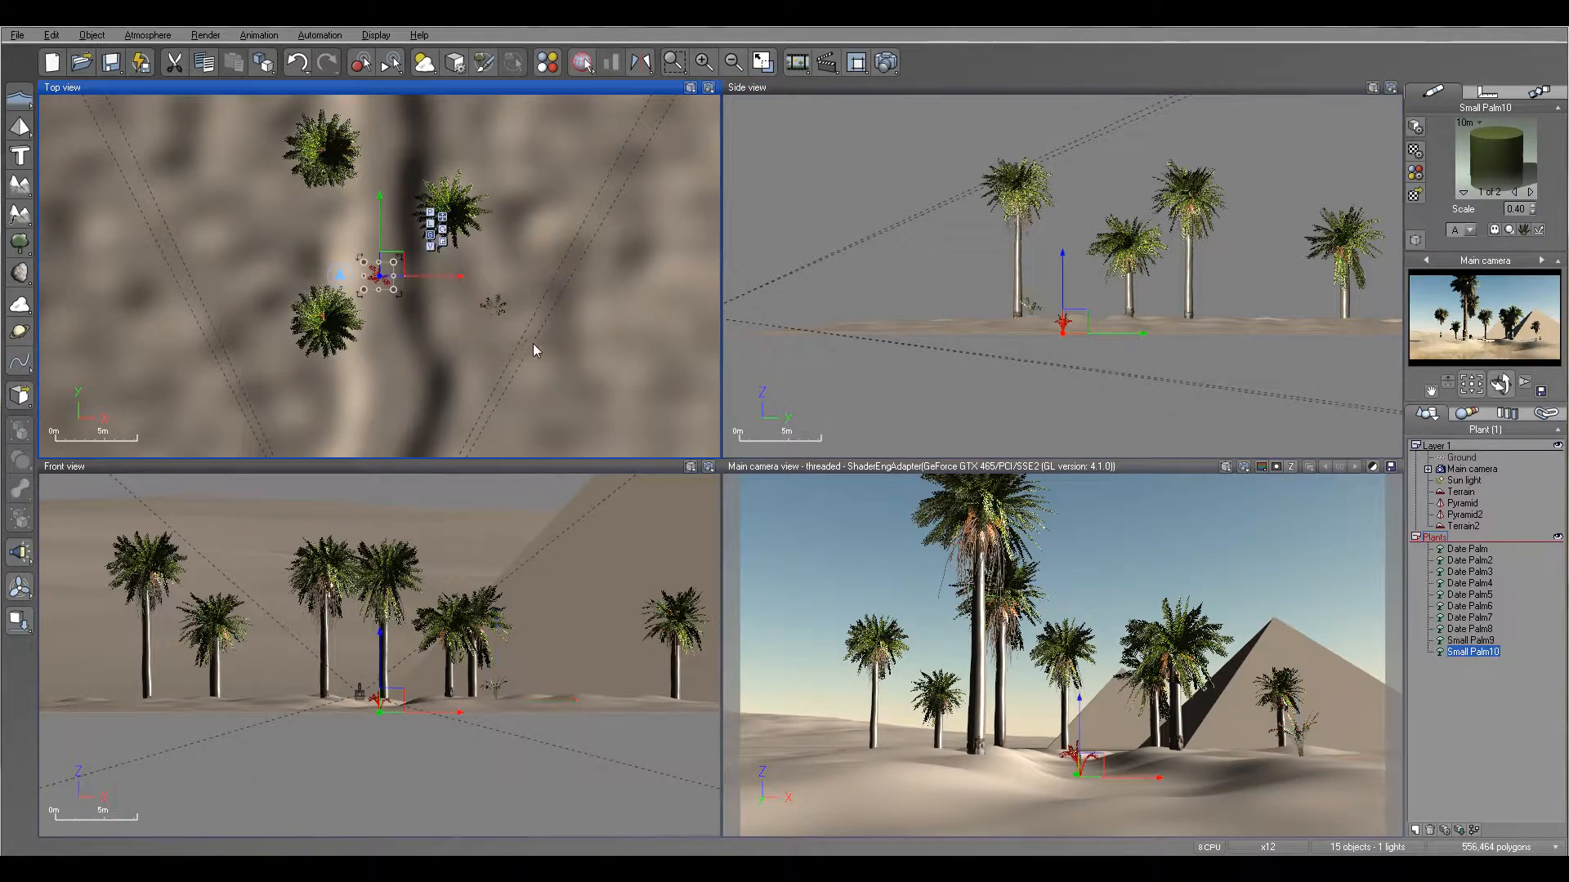
{"action": "left_click_drag", "start_coordinate": [408, 268], "coordinate": [514, 284]}
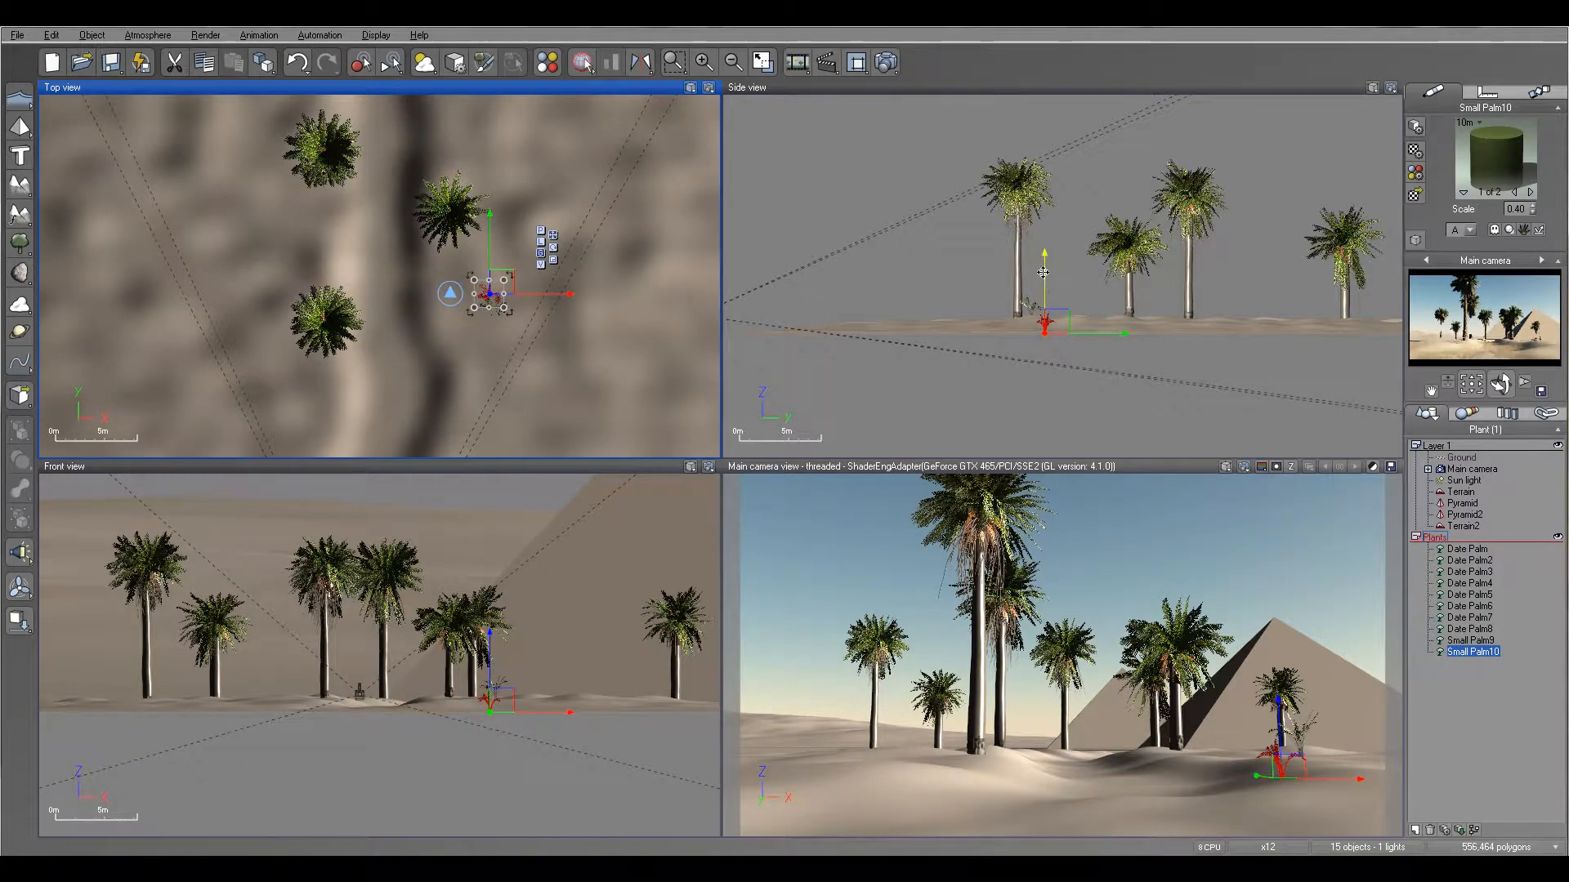
{"action": "left_click", "coordinate": [1043, 255]}
{"action": "left_click_drag", "start_coordinate": [1044, 255], "coordinate": [1043, 254]}
{"action": "left_click", "coordinate": [19, 623]}
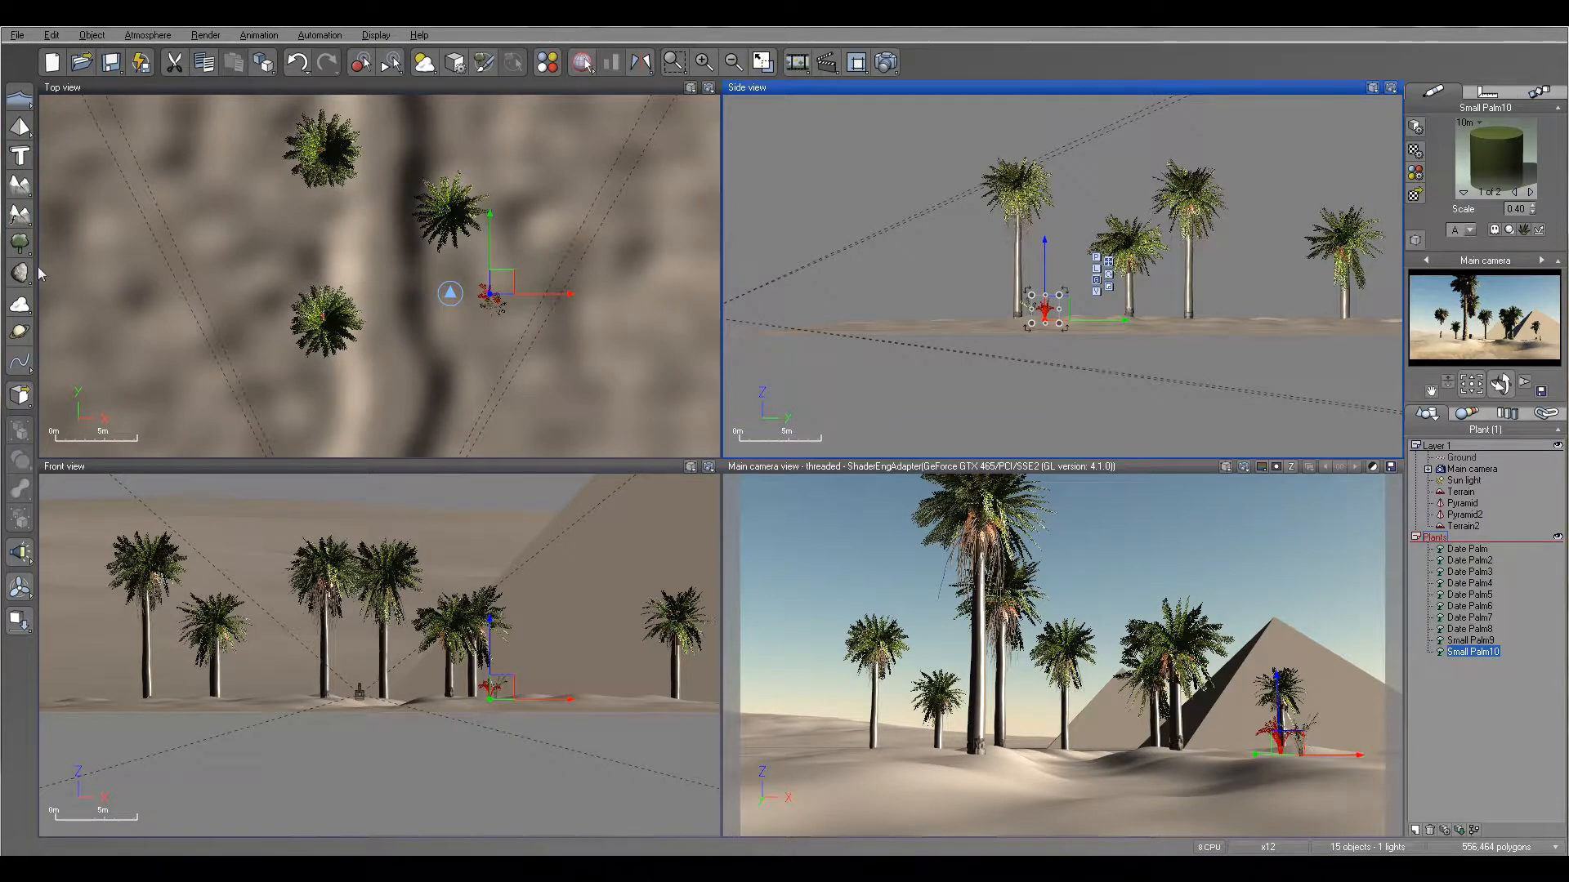
- Add a third and a fourth small palm to the right-bank cluster, raising the fourth and dropping it onto the terrain
{"action": "left_click", "coordinate": [20, 243]}
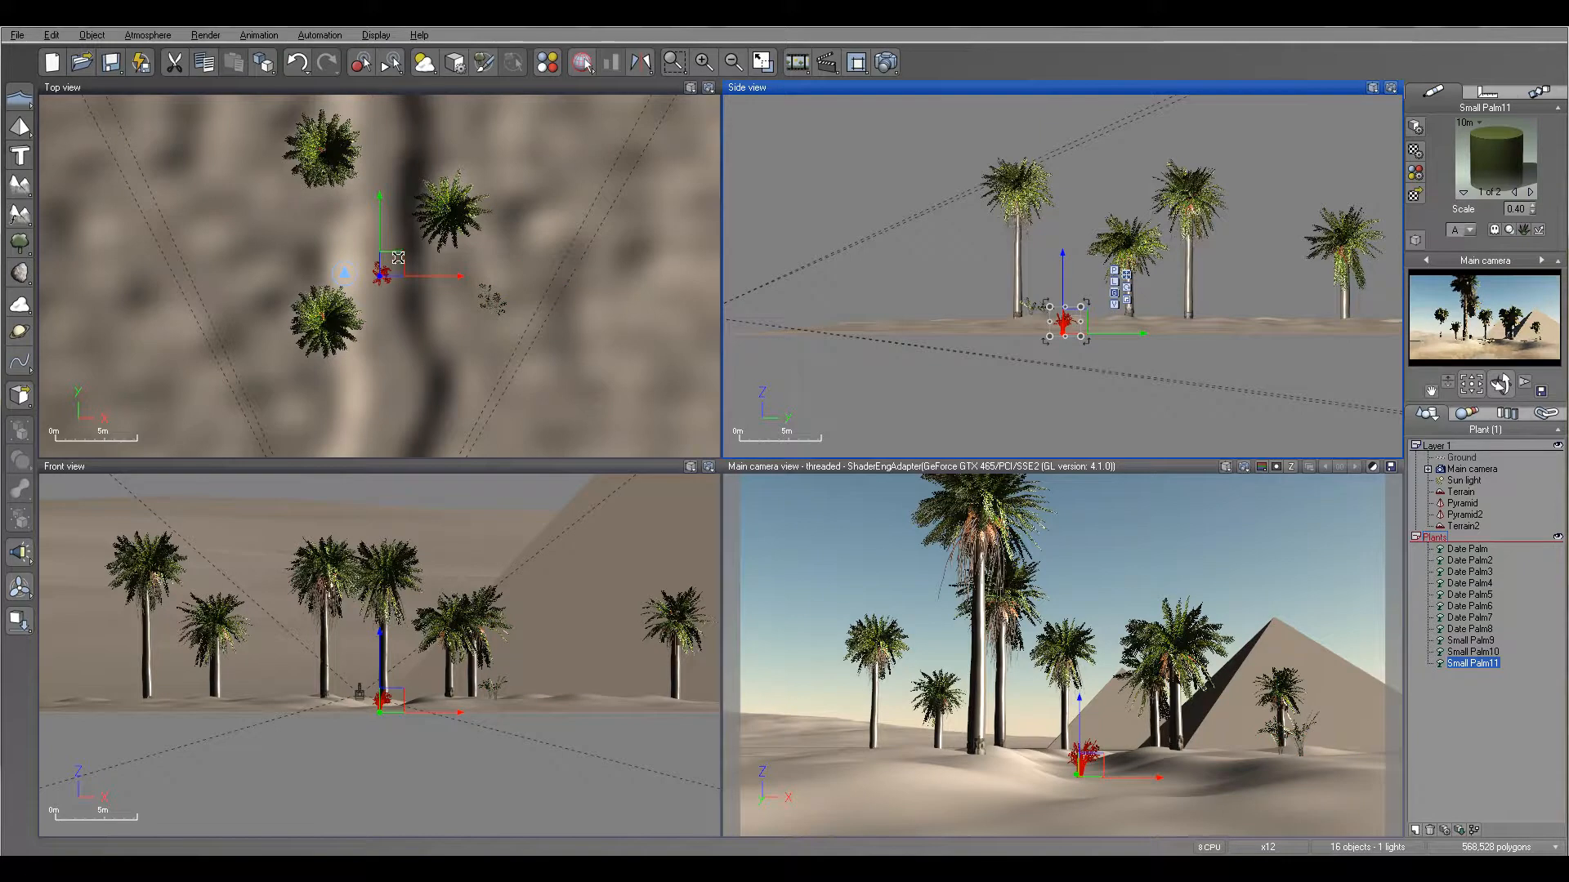
{"action": "left_click_drag", "start_coordinate": [384, 273], "coordinate": [533, 308]}
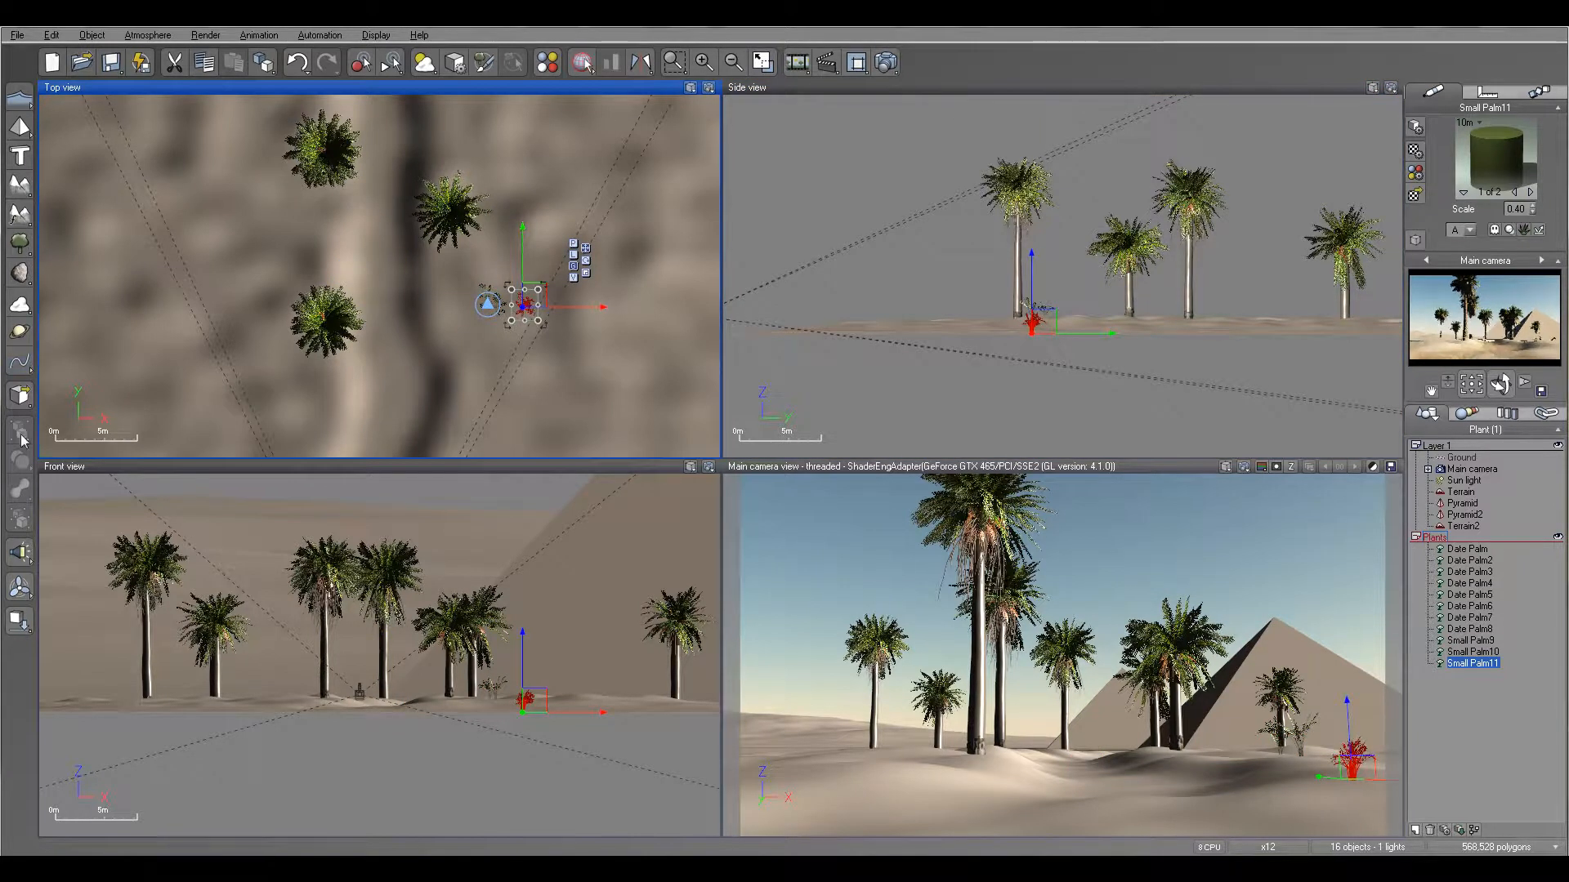
{"action": "left_click", "coordinate": [19, 243]}
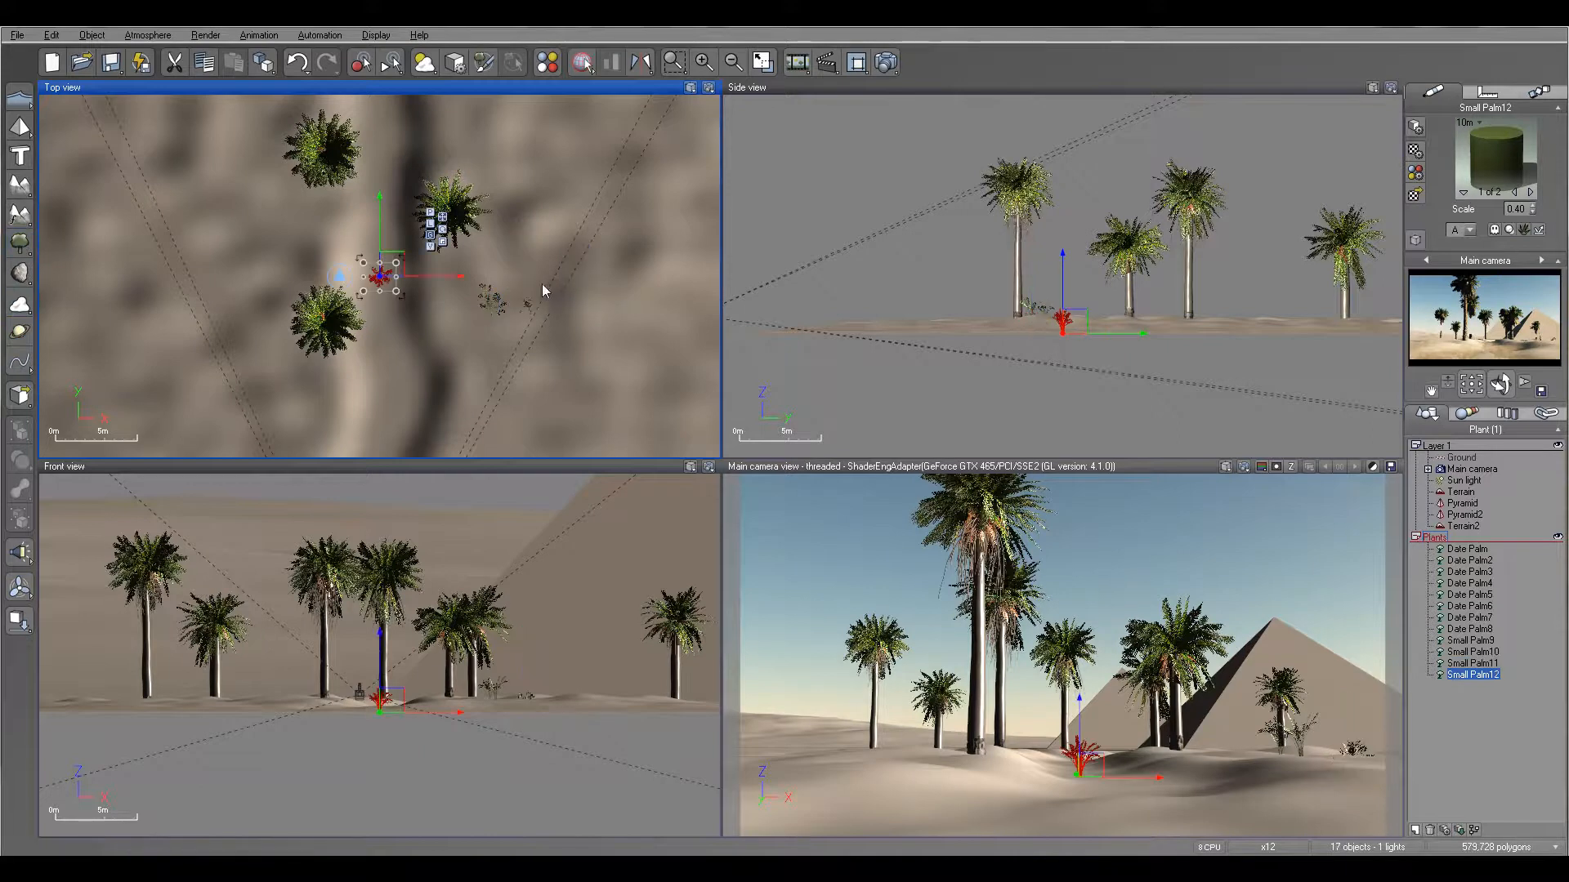
{"action": "left_click_drag", "start_coordinate": [386, 270], "coordinate": [523, 286]}
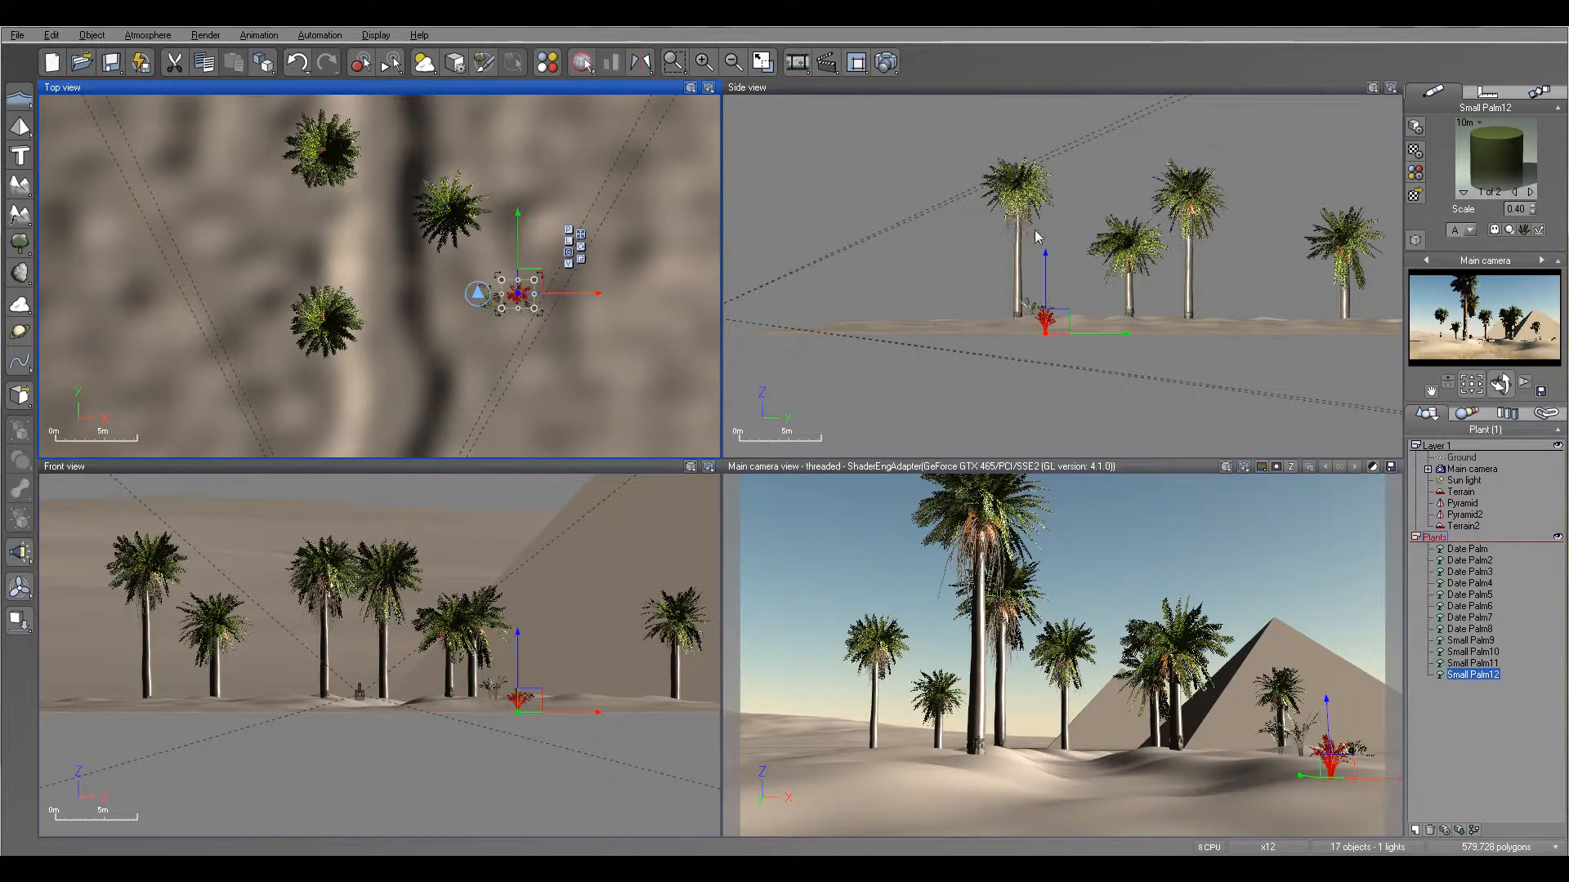
{"action": "left_click_drag", "start_coordinate": [1045, 282], "coordinate": [1045, 267]}
{"action": "left_click", "coordinate": [17, 622]}
- Extend the right-bank cluster with a fifth and a sixth small palm, lifting each one up to the terrain surface
{"action": "left_click", "coordinate": [20, 243]}
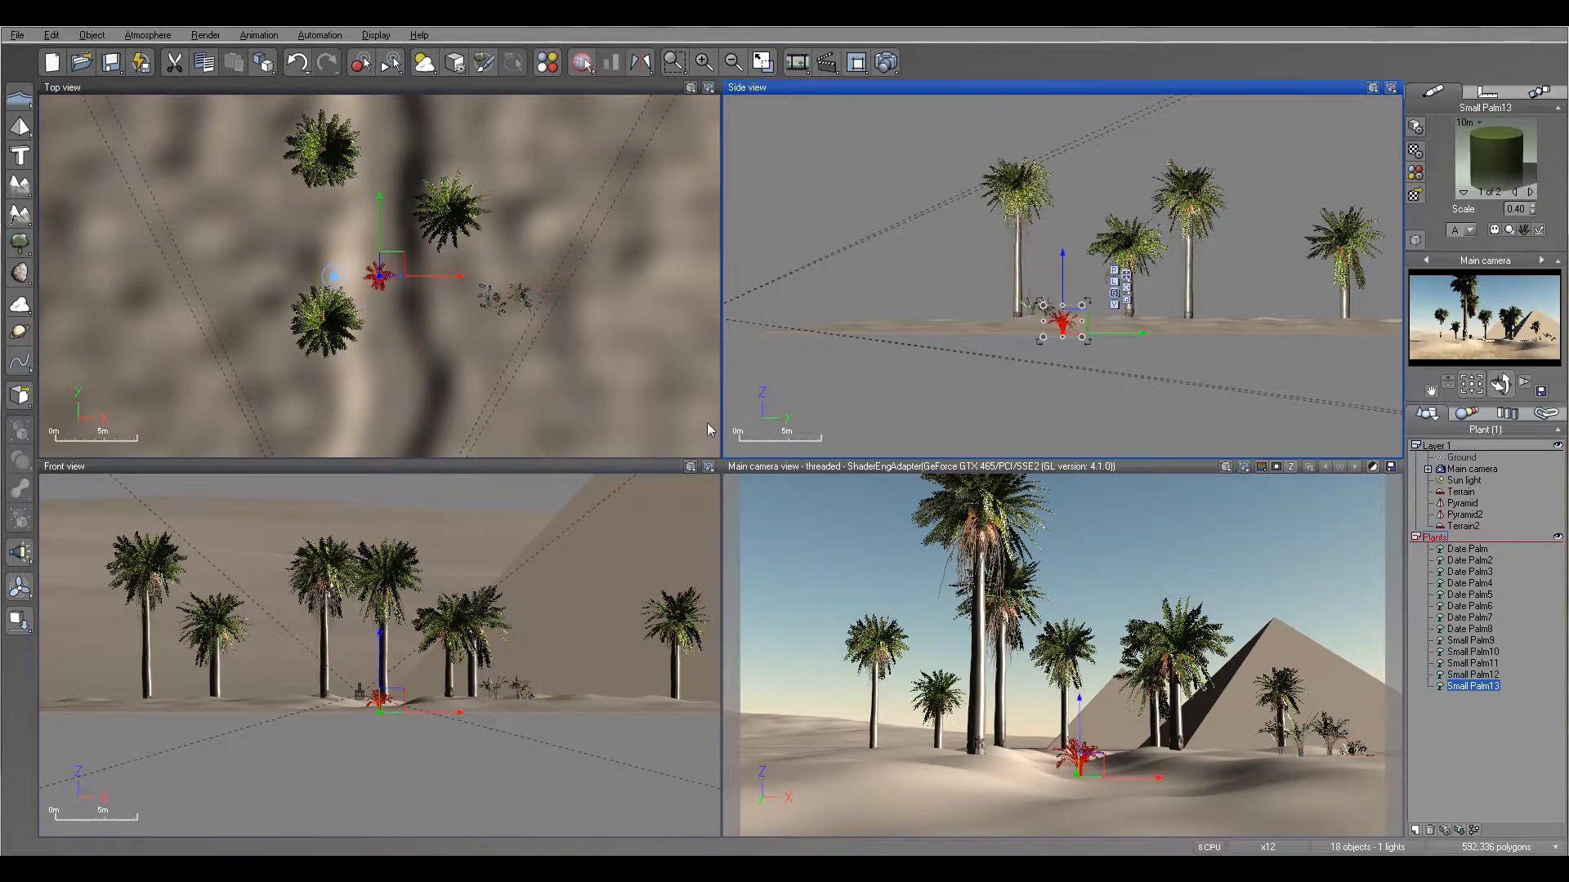
{"action": "left_click_drag", "start_coordinate": [397, 281], "coordinate": [533, 312]}
{"action": "left_click_drag", "start_coordinate": [1031, 263], "coordinate": [1030, 255]}
{"action": "left_click", "coordinate": [21, 242]}
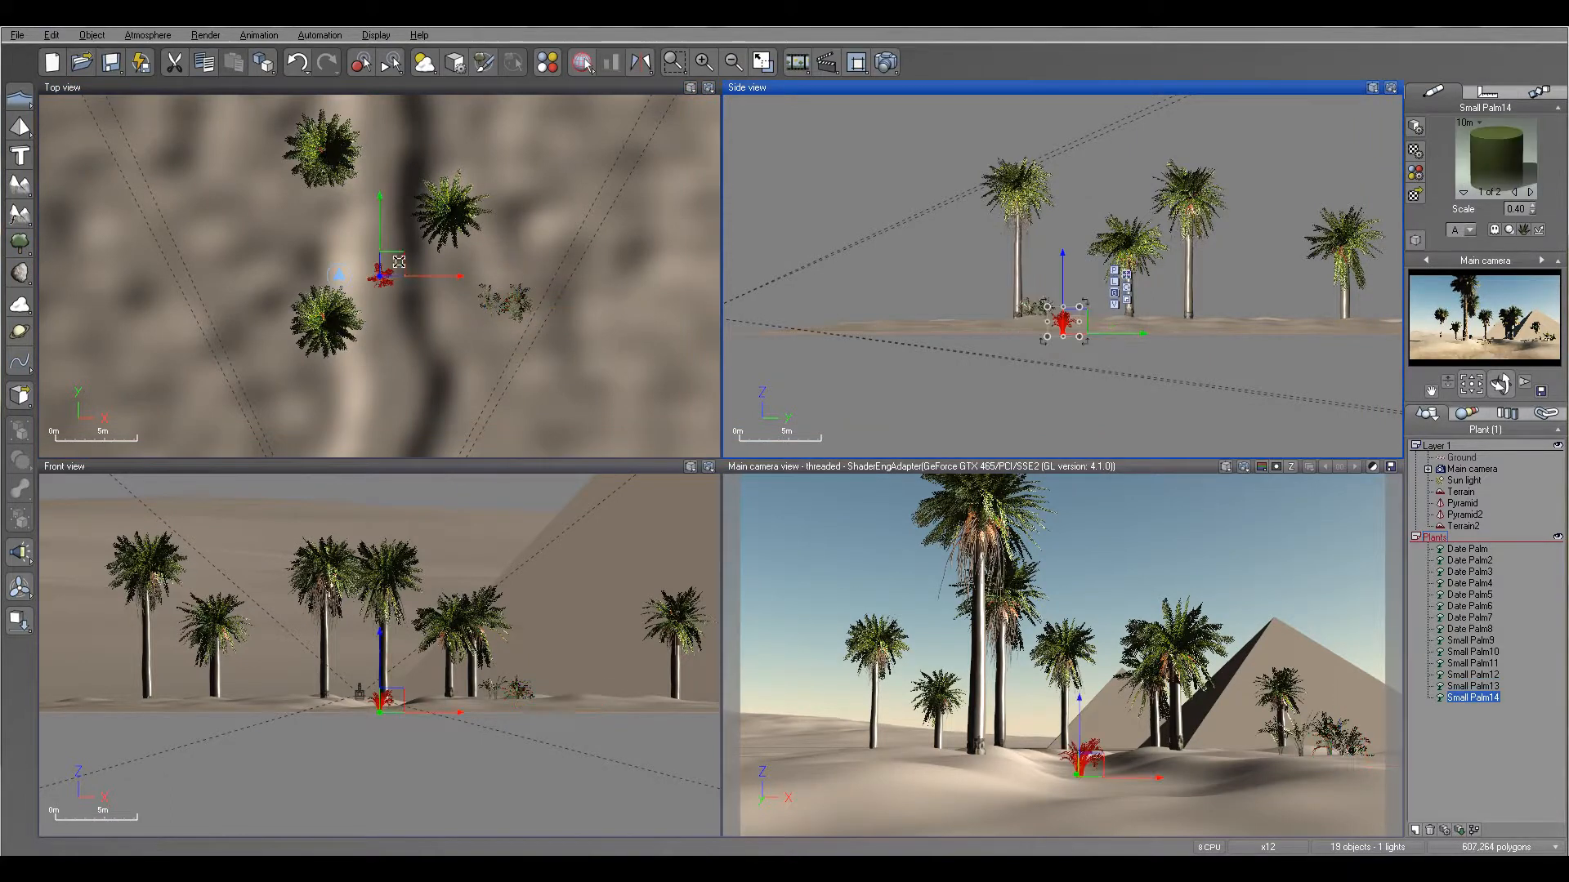
{"action": "left_click_drag", "start_coordinate": [399, 262], "coordinate": [549, 281]}
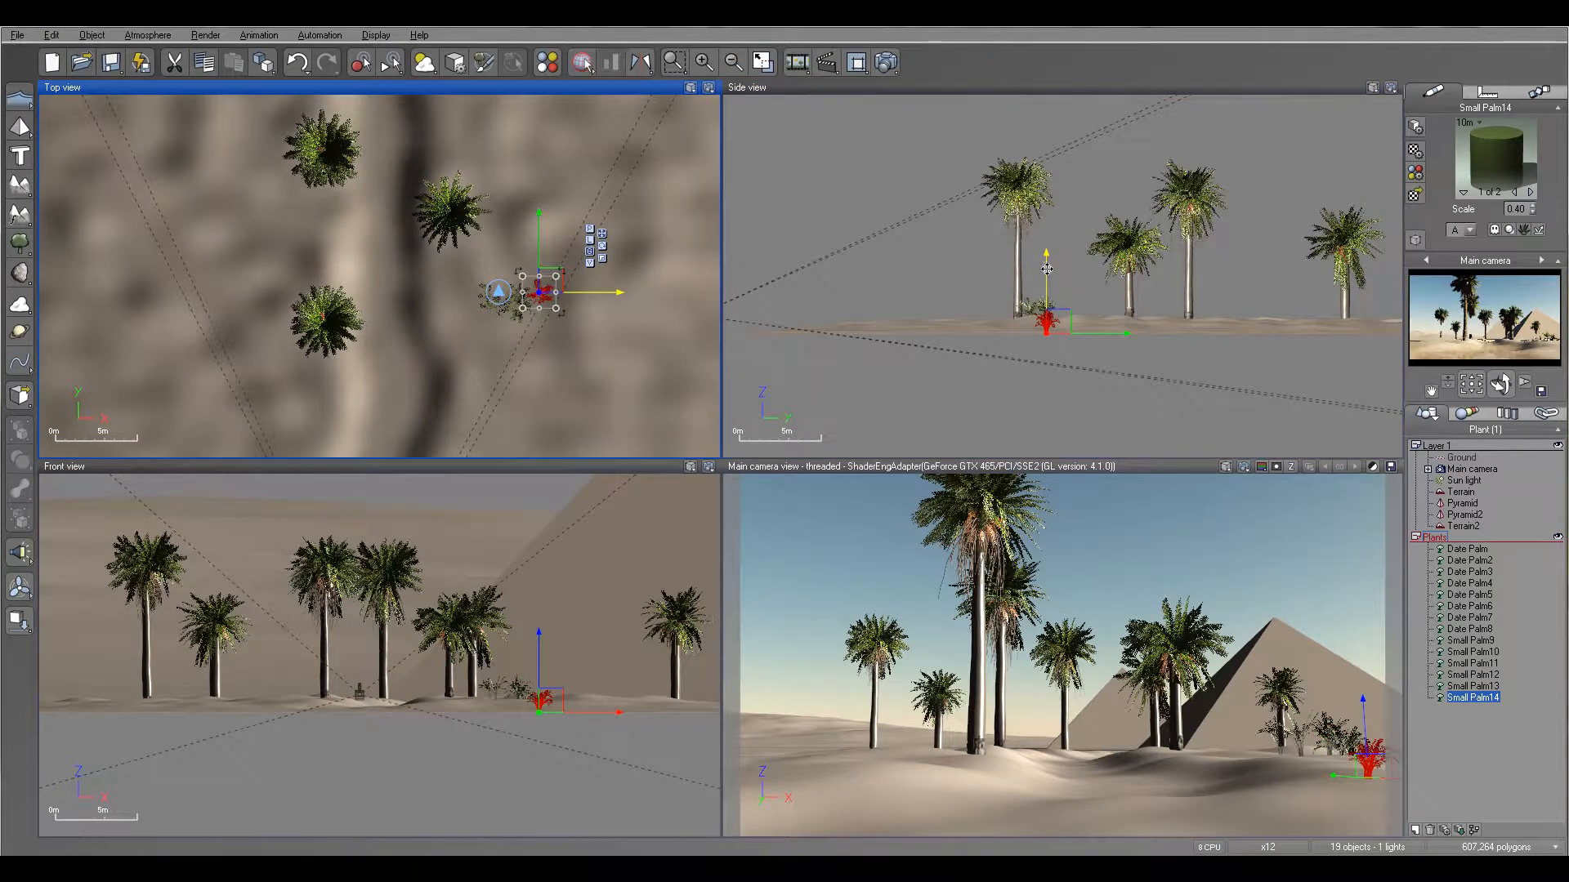
{"action": "left_click_drag", "start_coordinate": [1046, 269], "coordinate": [1046, 262]}
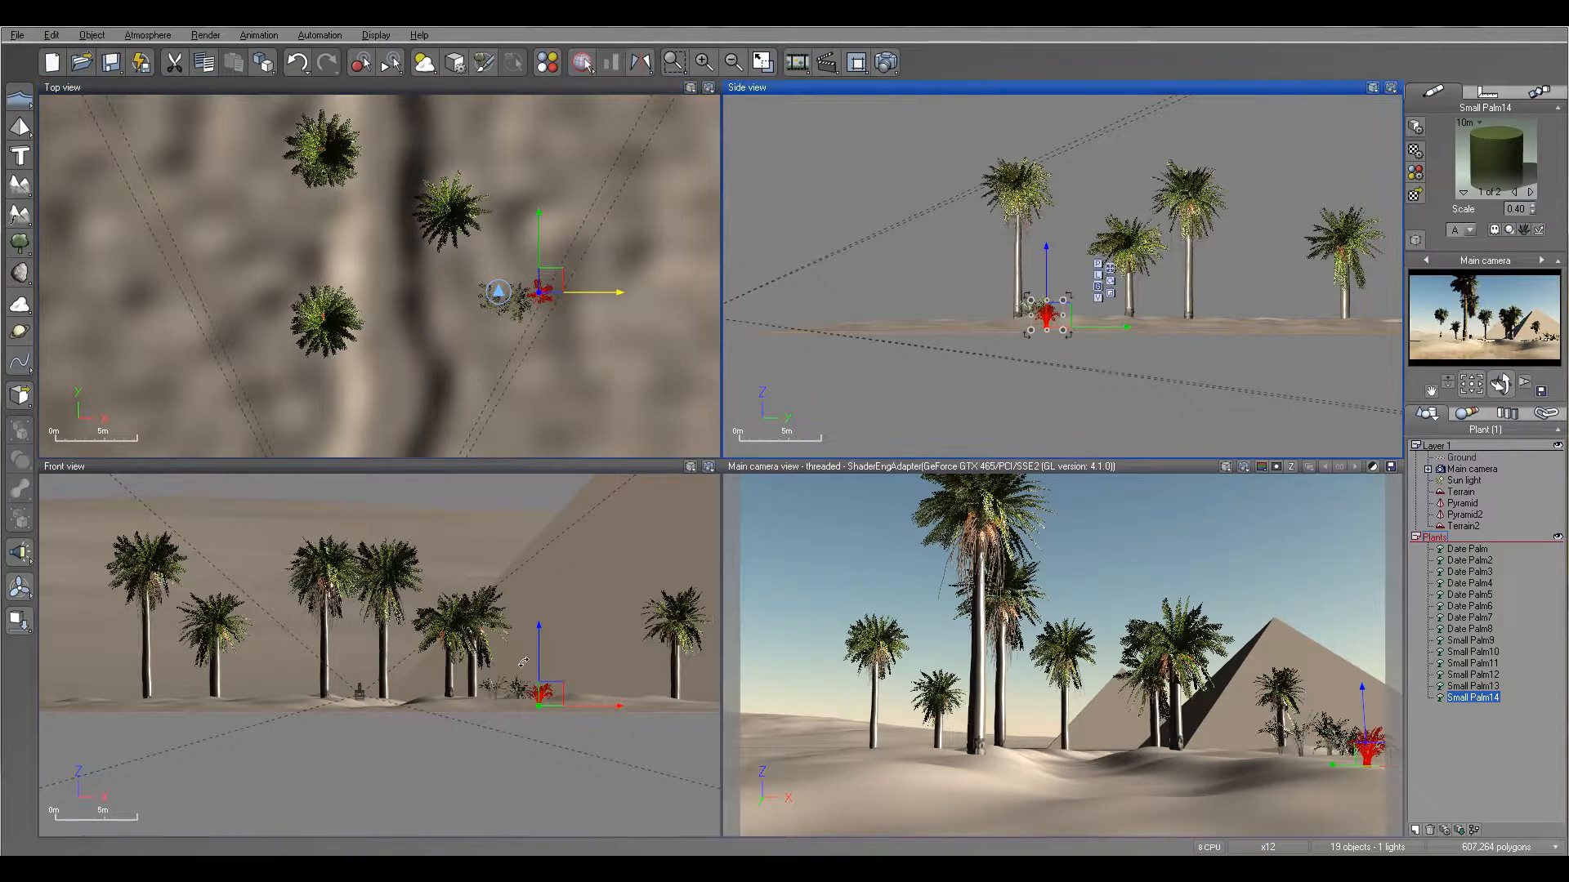
- Add two small palms on the ridge's left bank, raising the first one and placing the second nearer the camera at the view's edge
{"action": "left_click", "coordinate": [21, 247]}
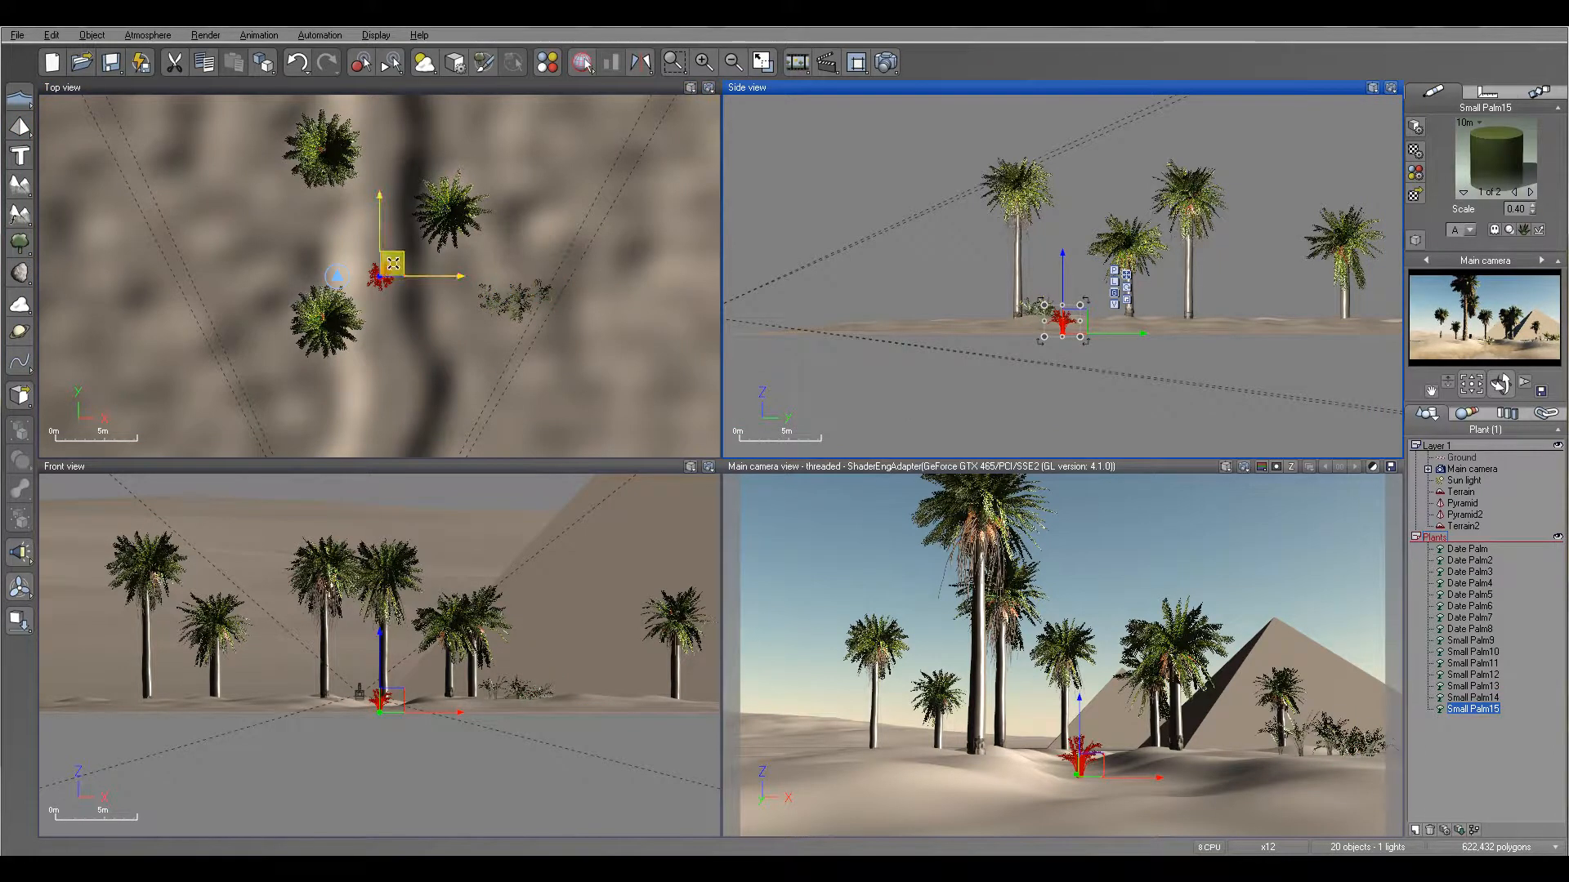
{"action": "left_click_drag", "start_coordinate": [397, 272], "coordinate": [228, 259]}
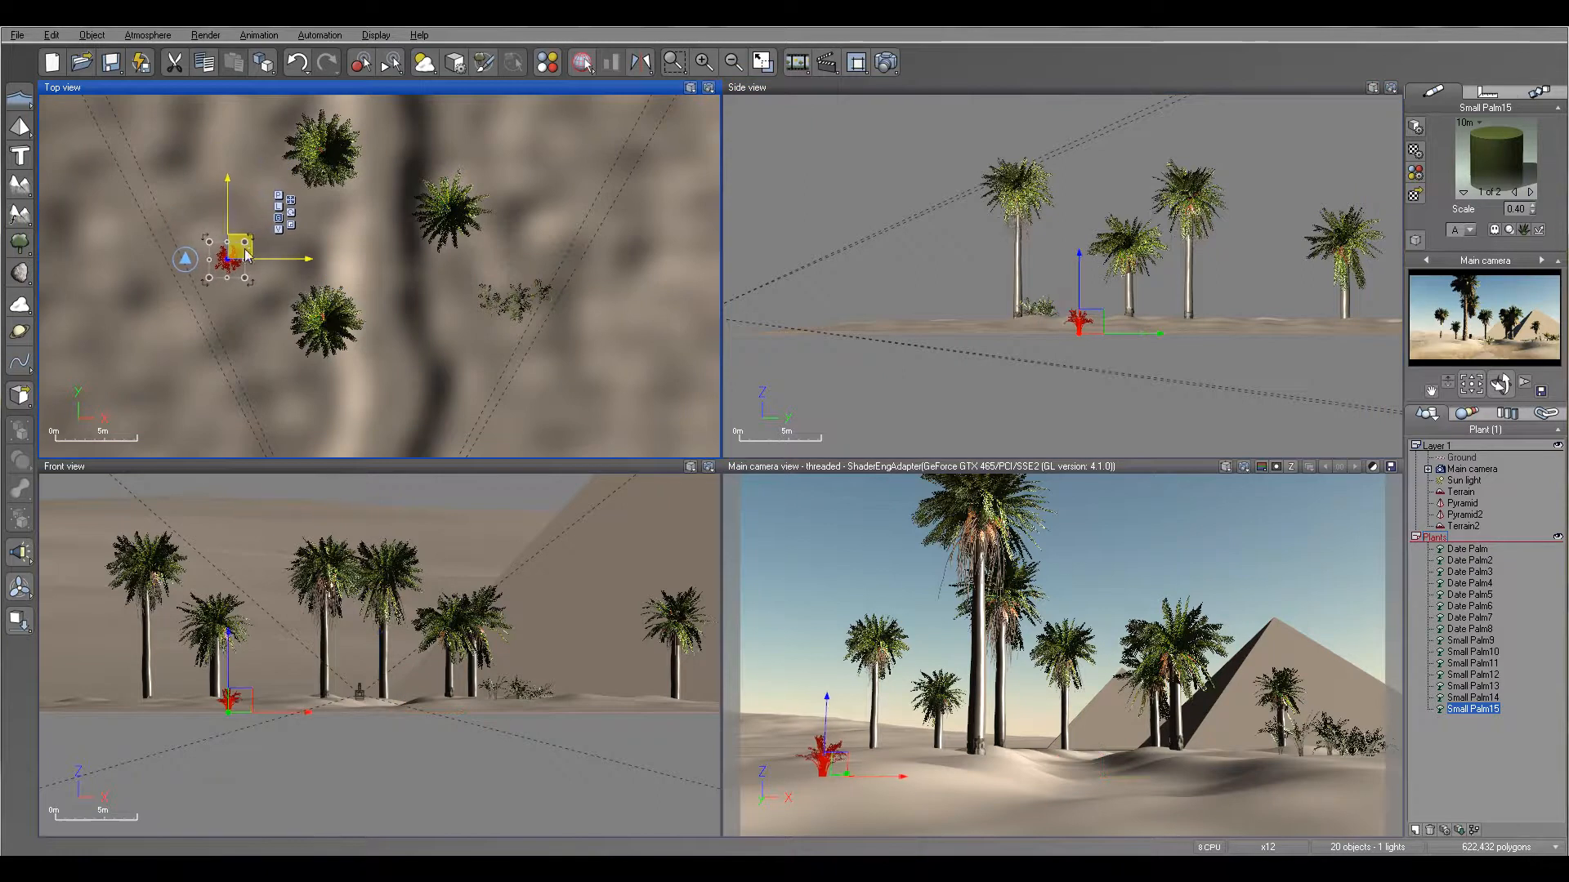
{"action": "left_click_drag", "start_coordinate": [1080, 274], "coordinate": [1080, 266]}
{"action": "left_click", "coordinate": [20, 243]}
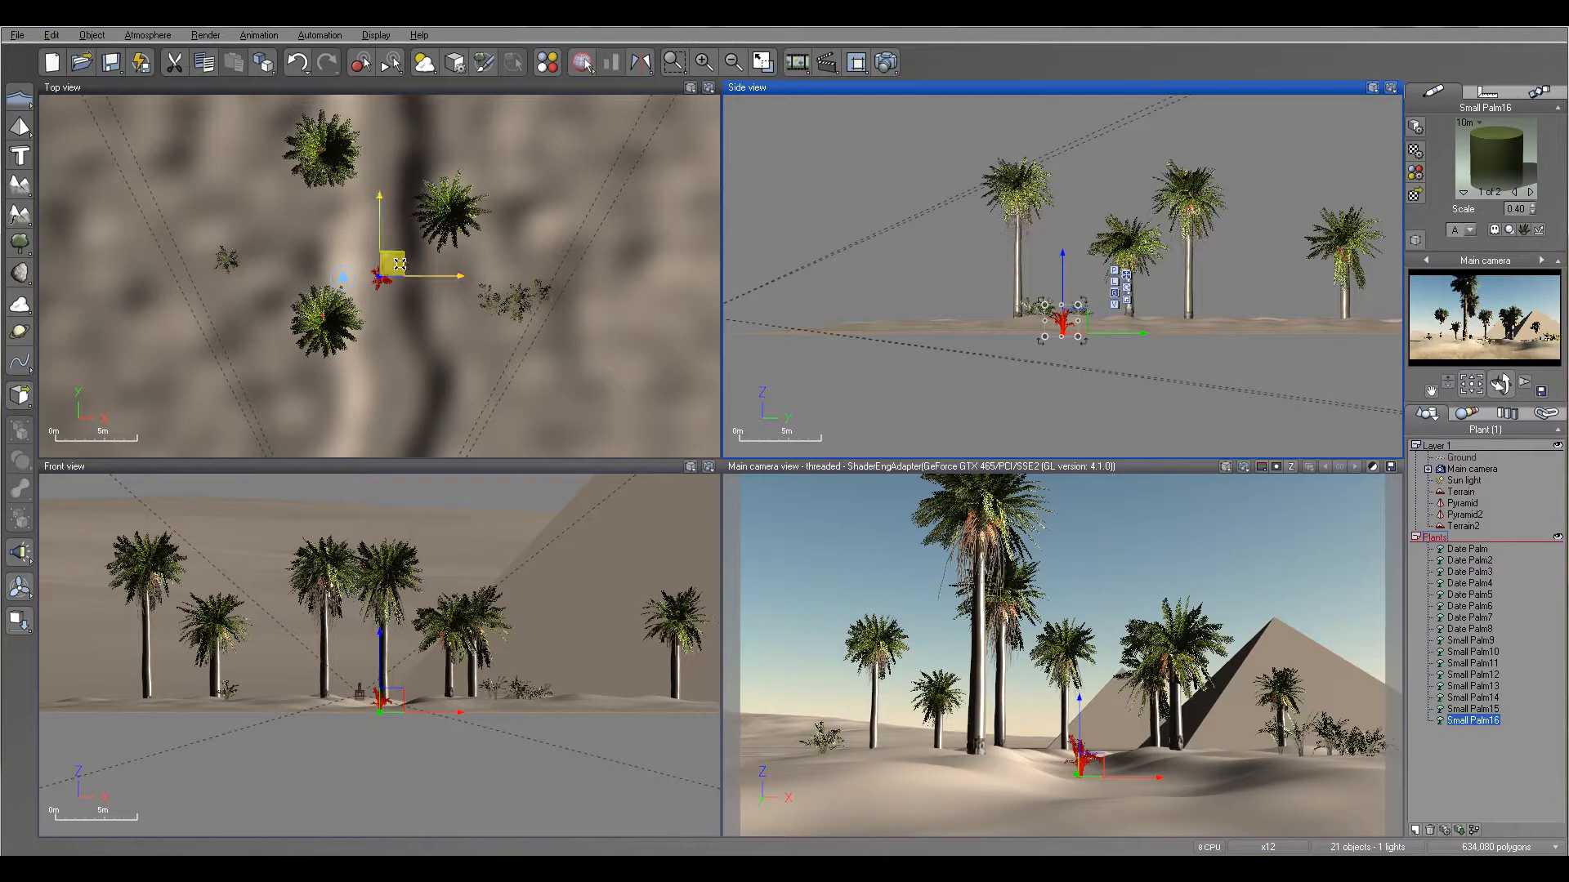
{"action": "left_click_drag", "start_coordinate": [398, 260], "coordinate": [239, 363]}
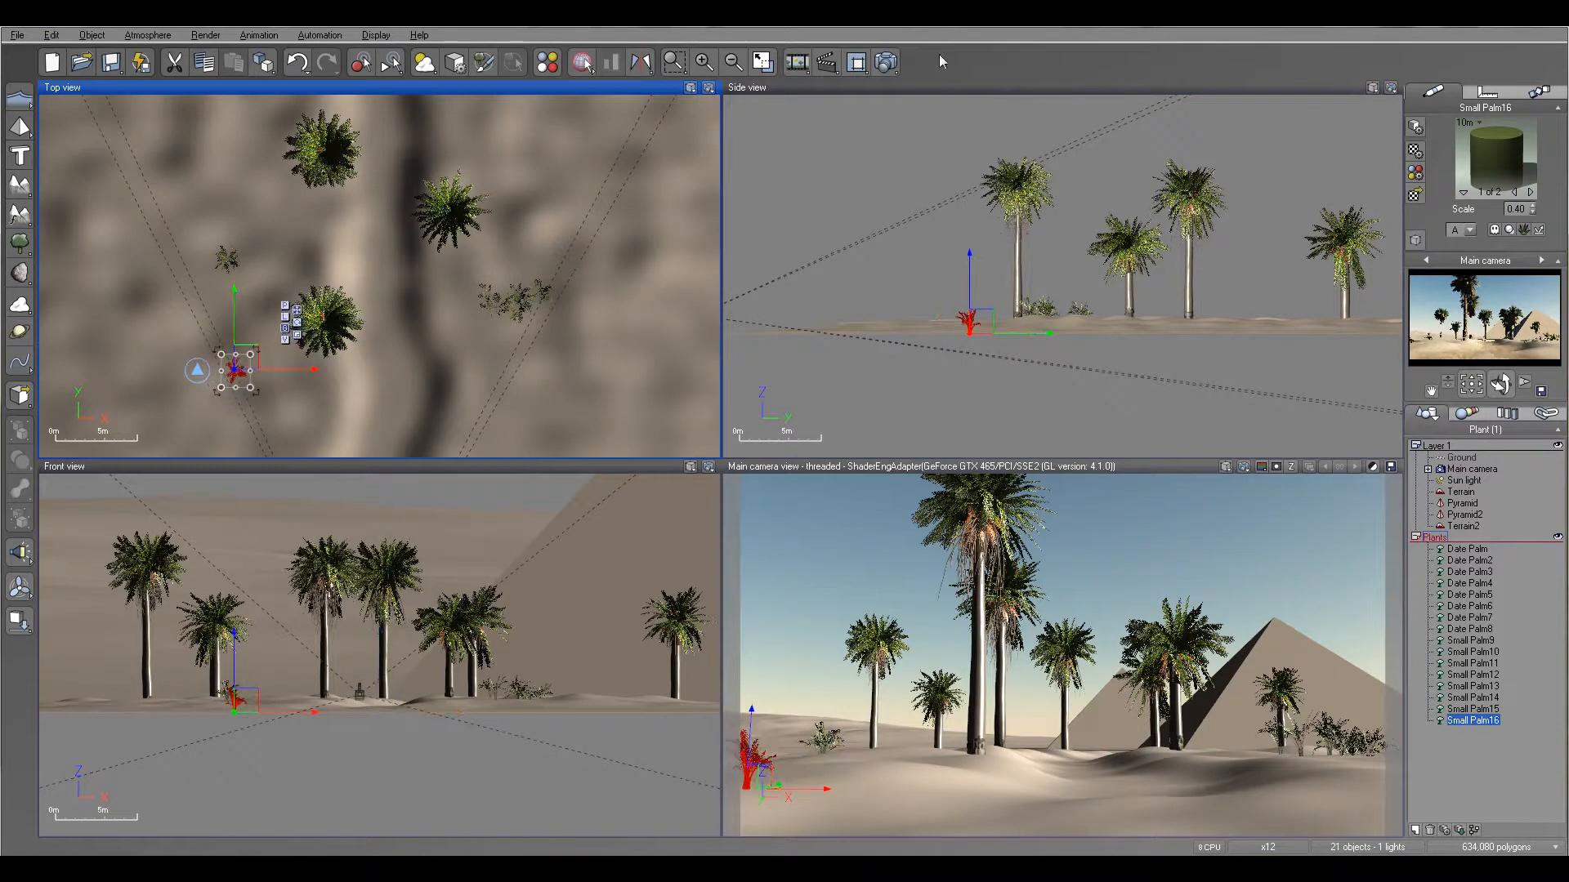
- Render the main camera view to check the palm arrangement, accept the post-render options and close the render
{"action": "left_click", "coordinate": [885, 66]}
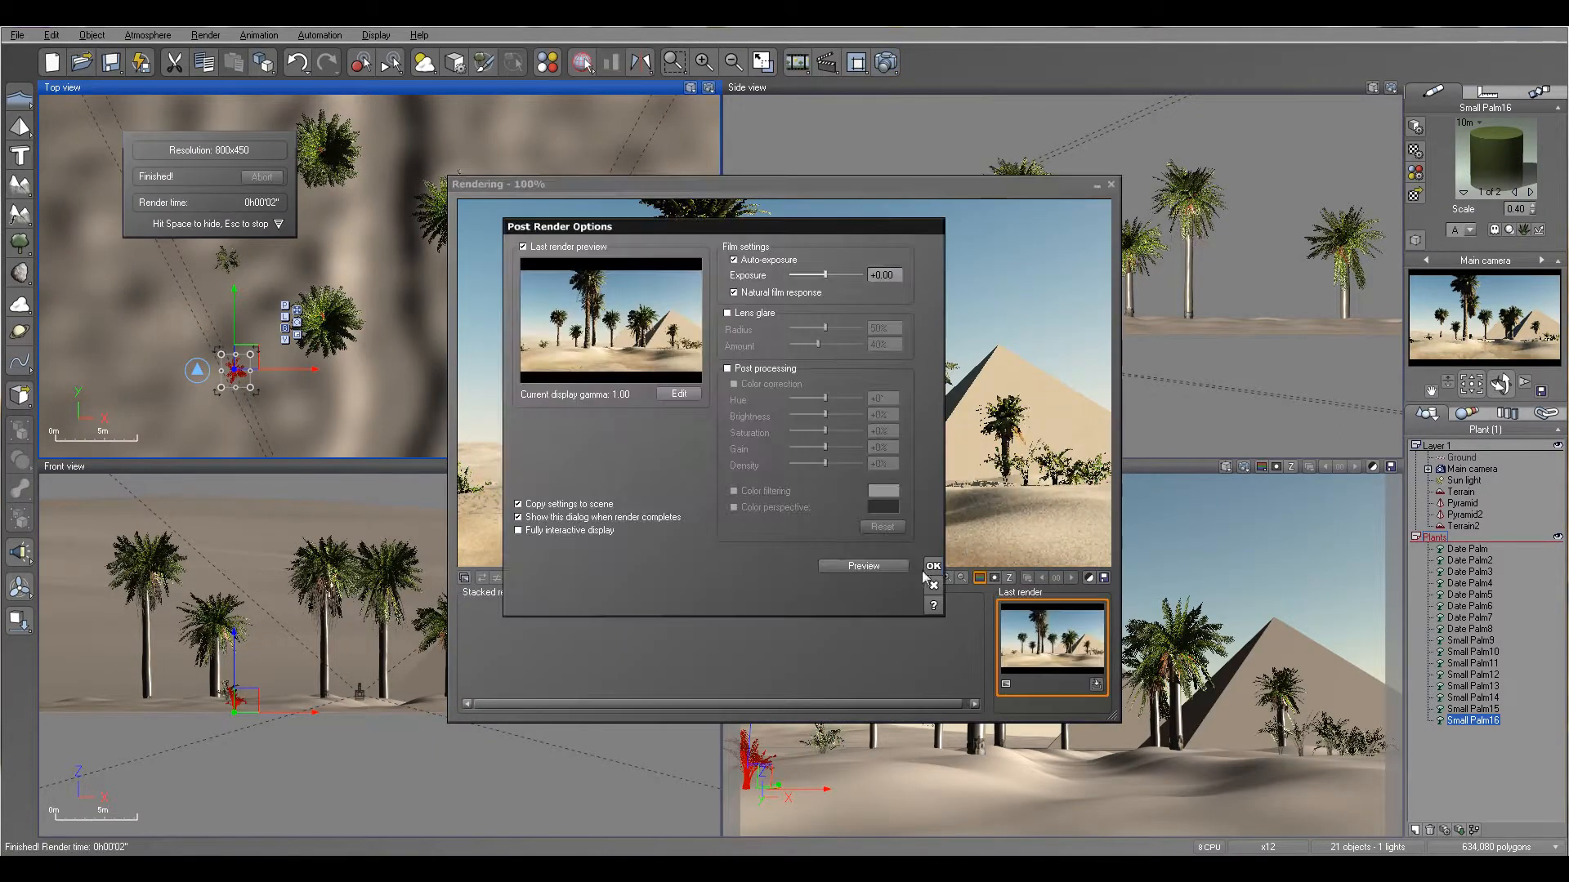
{"action": "left_click", "coordinate": [931, 566]}
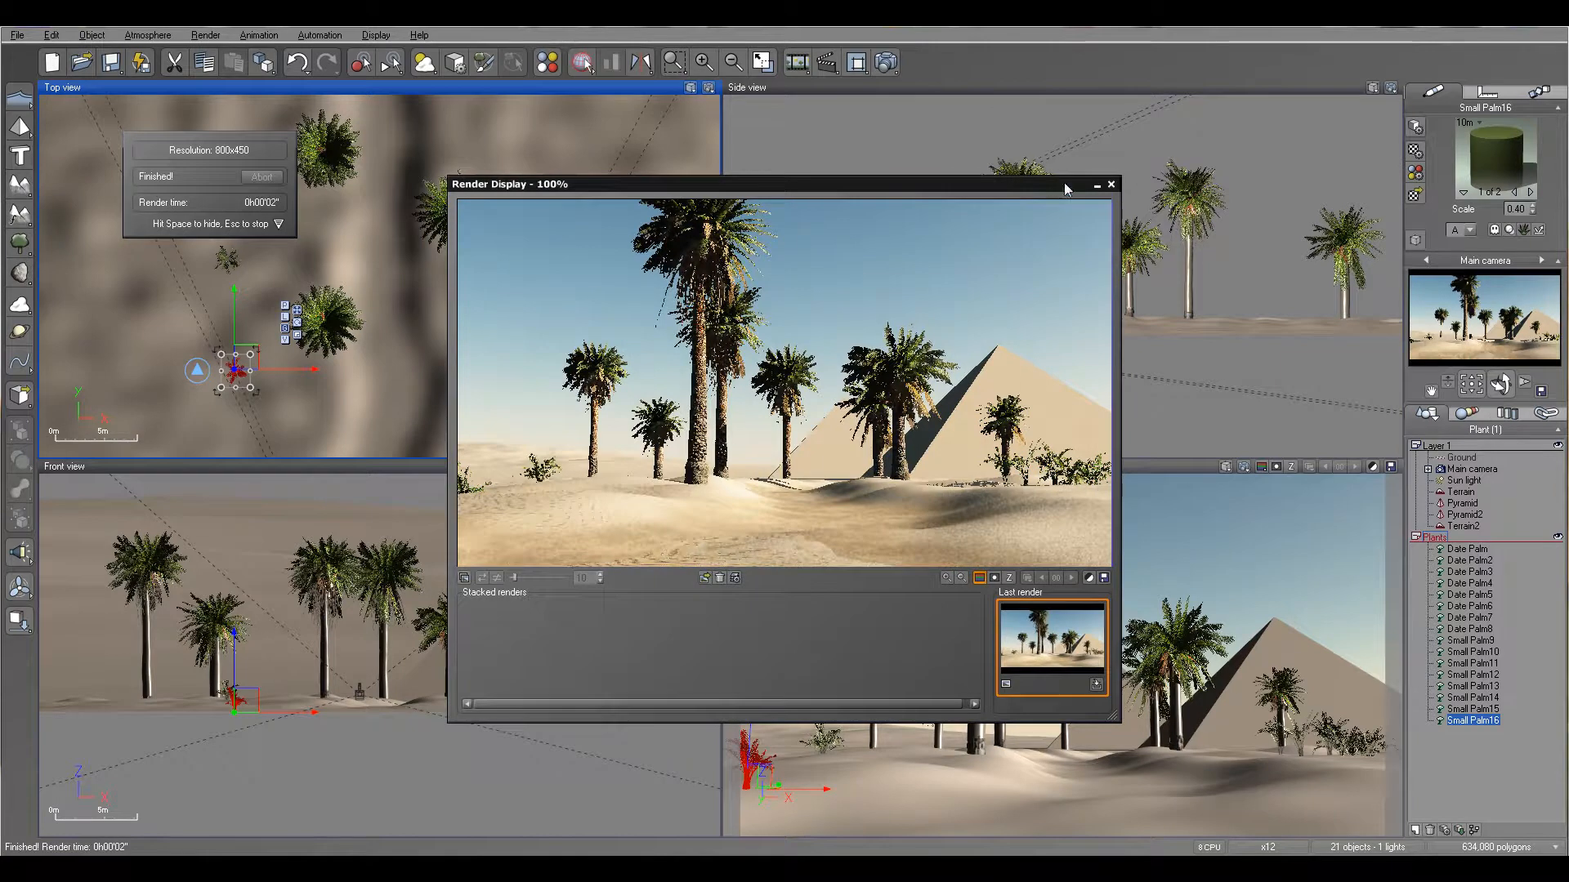
{"action": "key", "text": "space"}
{"action": "middle_click_drag", "start_coordinate": [459, 304], "coordinate": [540, 228]}
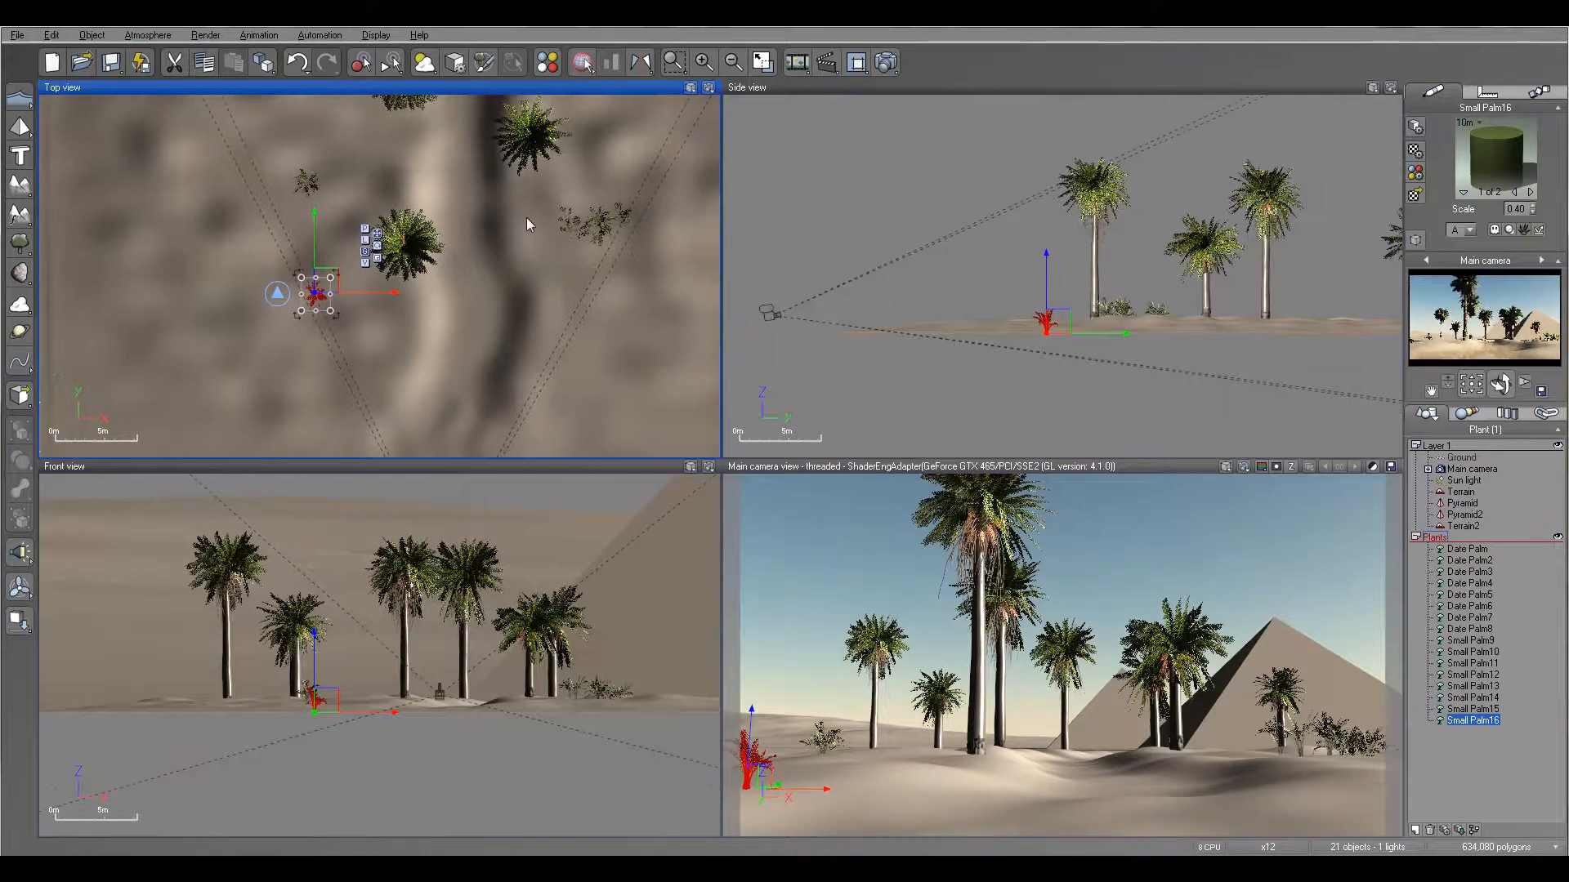
{"action": "left_click", "coordinate": [17, 36]}
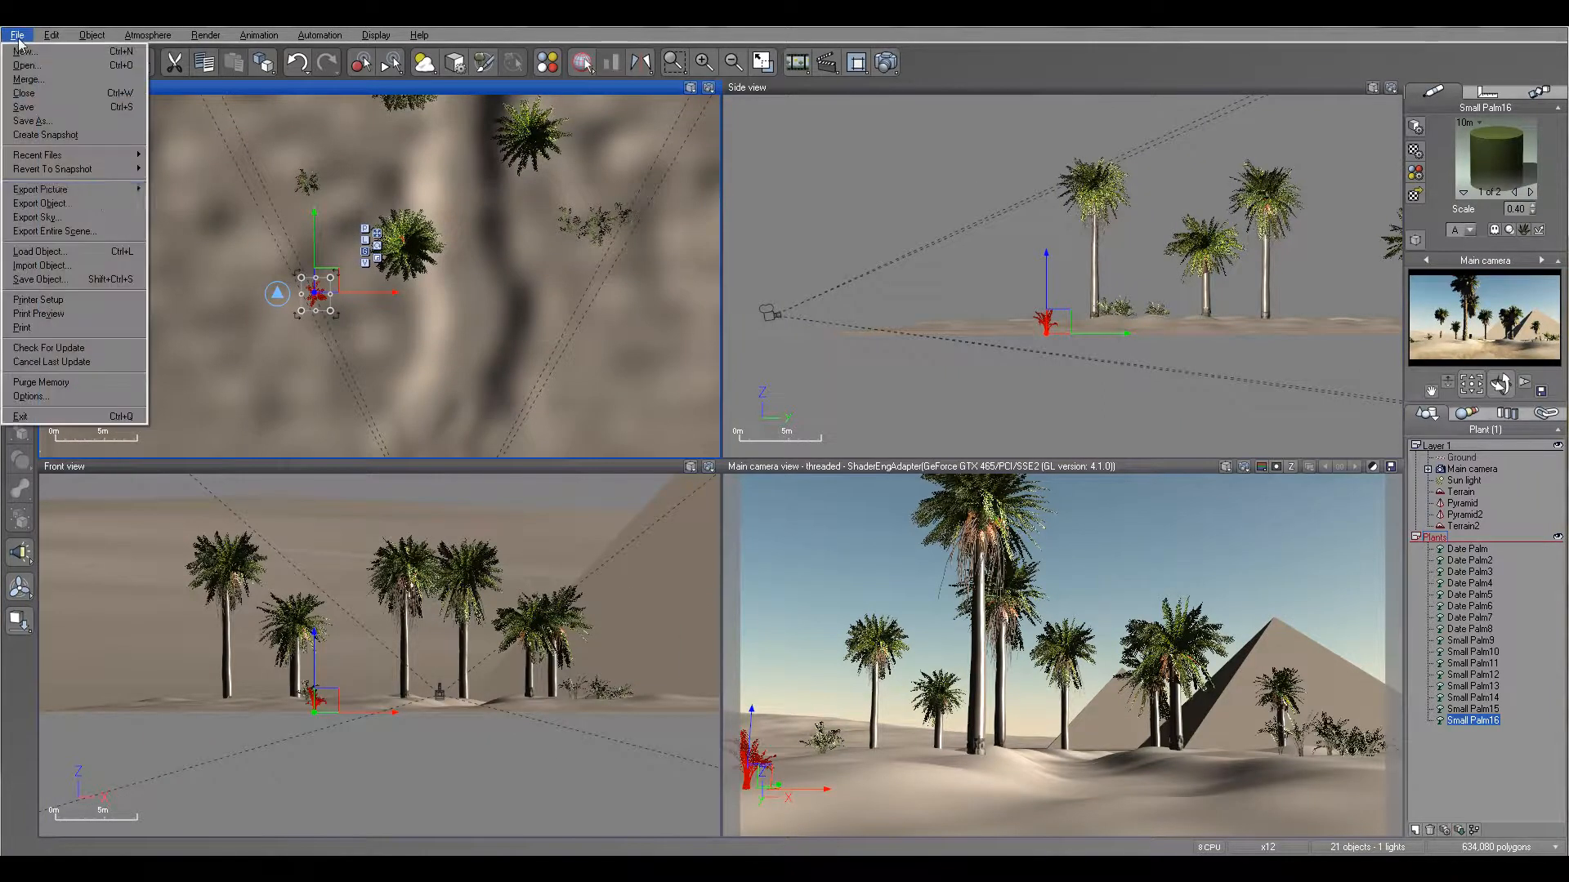
{"action": "left_click", "coordinate": [84, 253]}
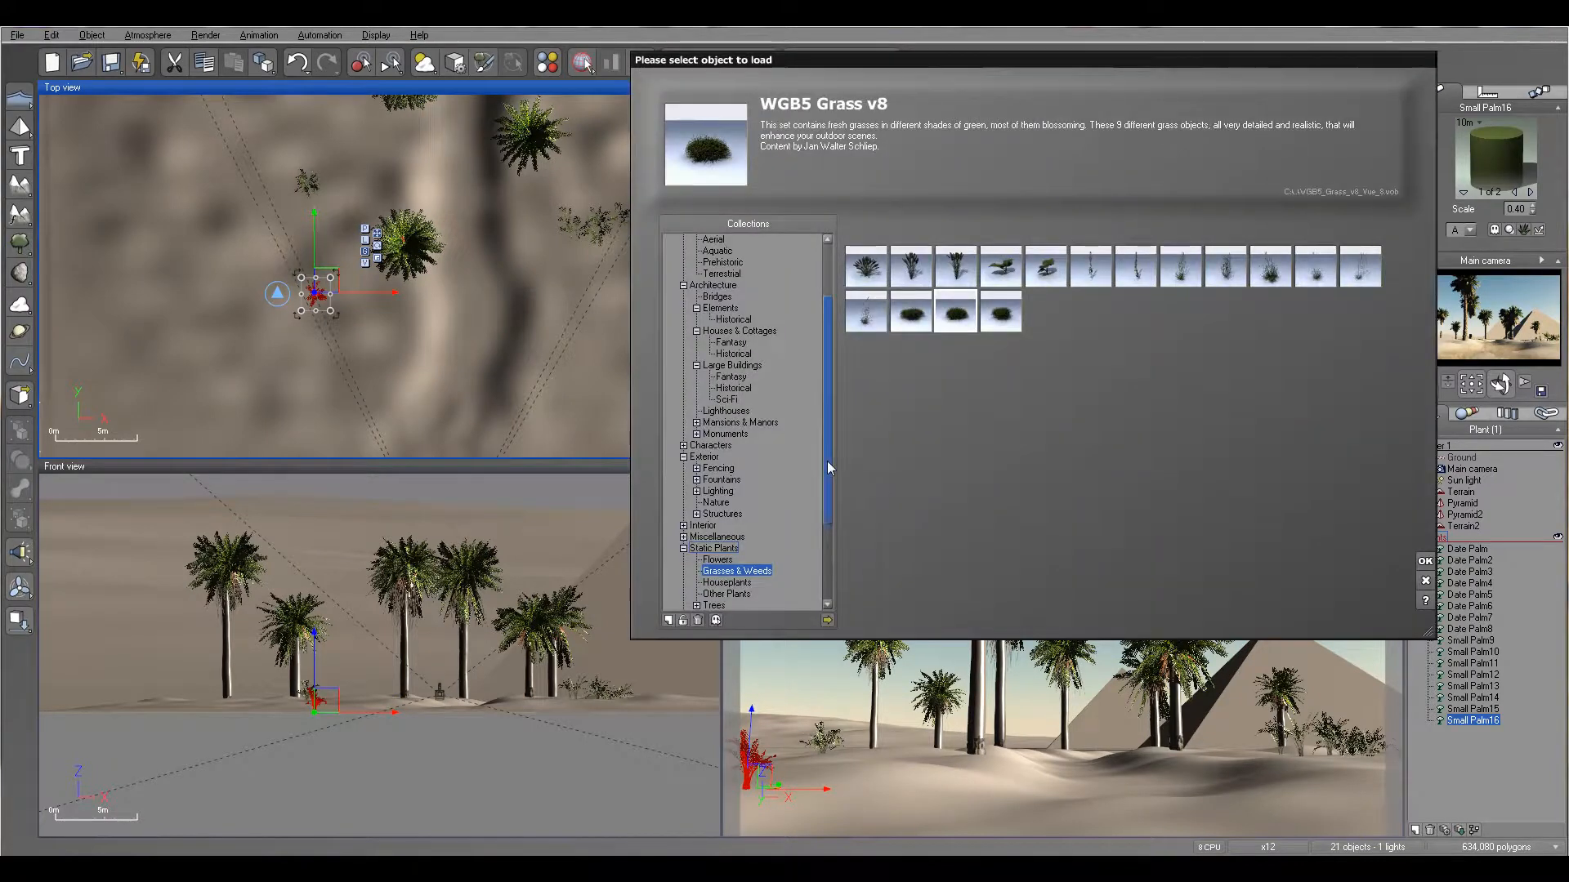
{"action": "left_click_drag", "start_coordinate": [827, 461], "coordinate": [825, 355]}
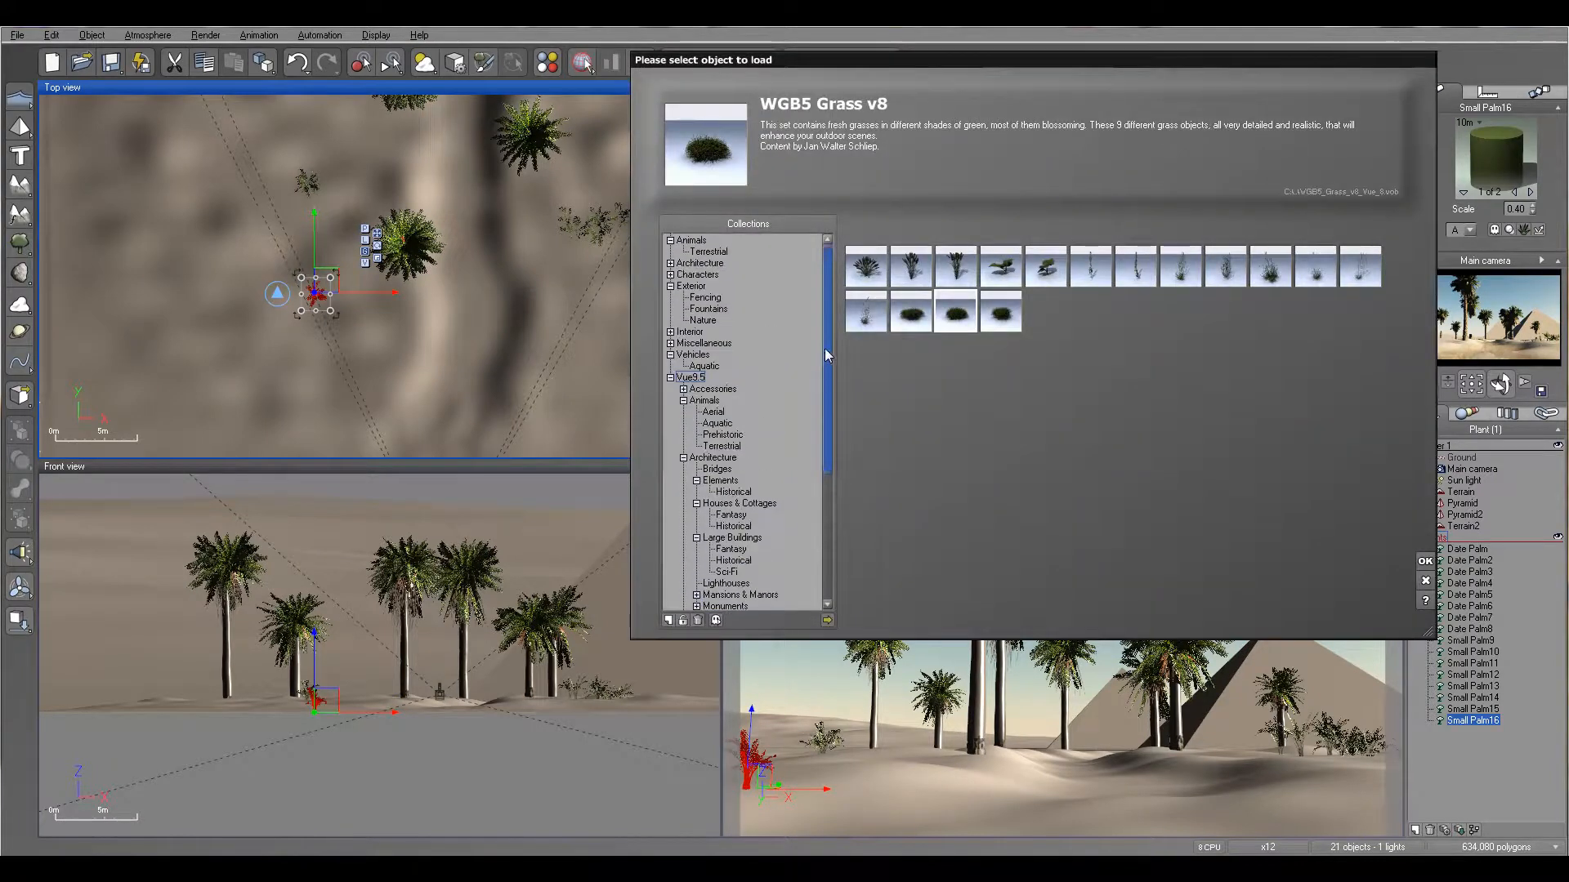
{"action": "left_click", "coordinate": [691, 240]}
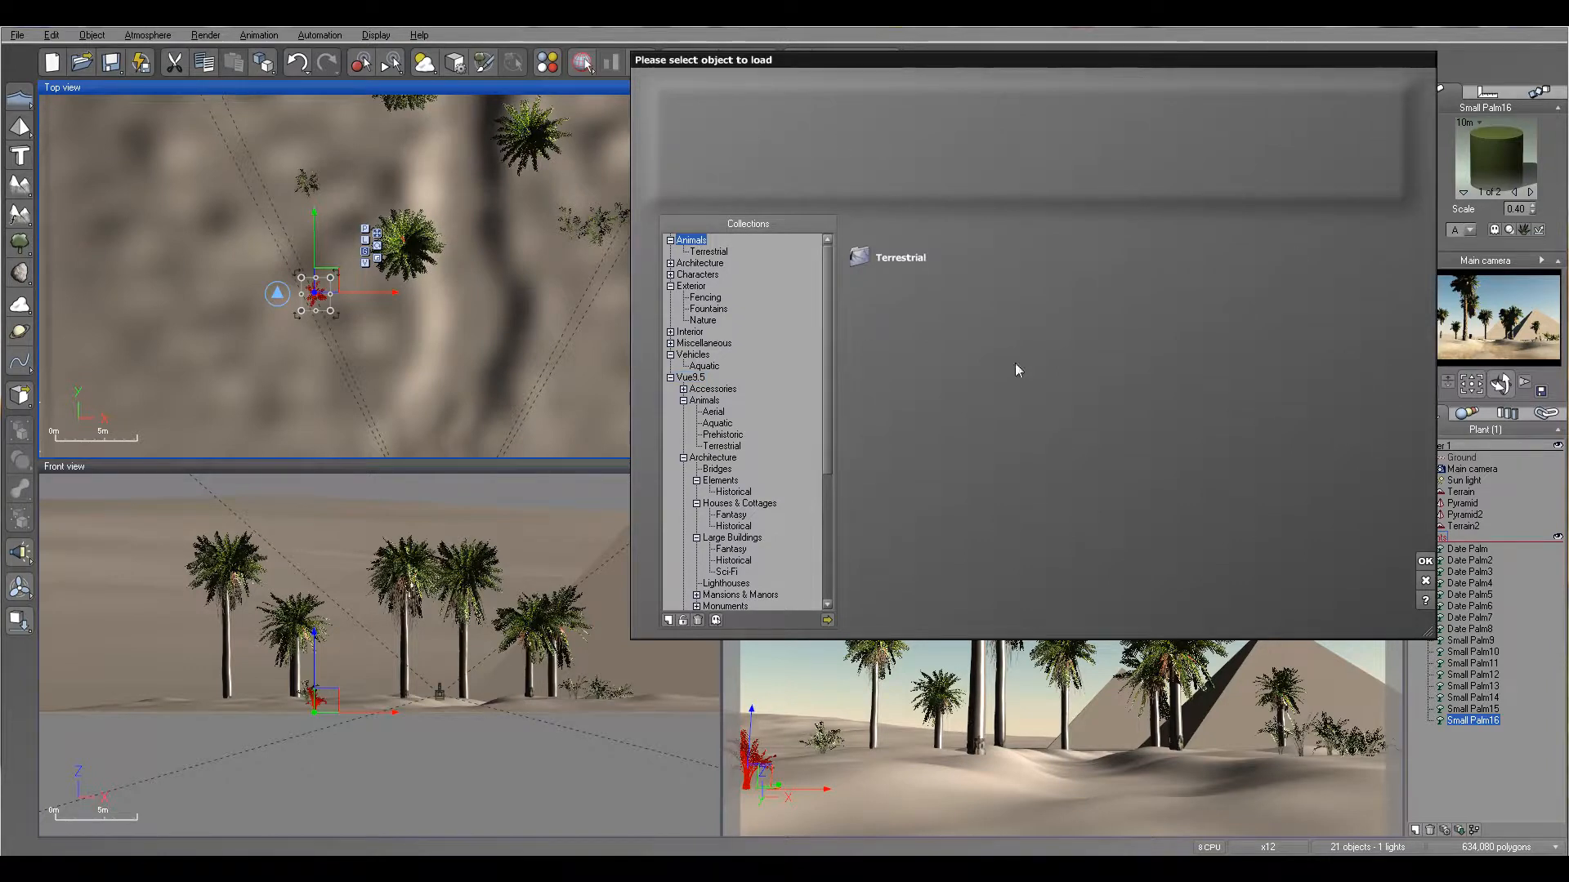
{"action": "left_click", "coordinate": [1426, 581]}
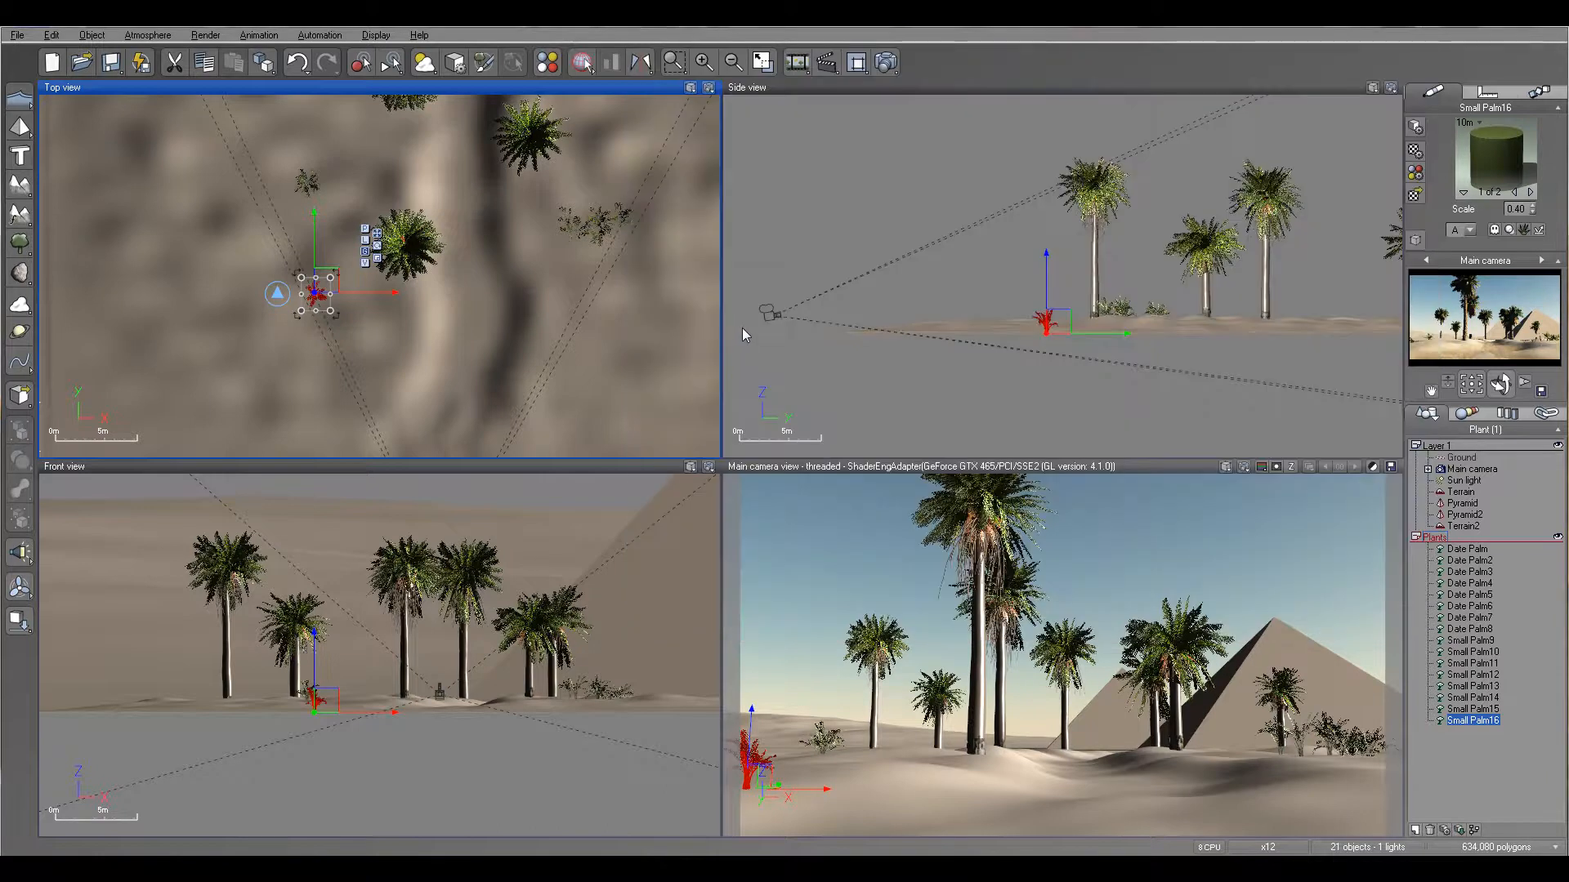
- Load the camel1.vob object from the desert folder into the scene
{"action": "left_click", "coordinate": [16, 36]}
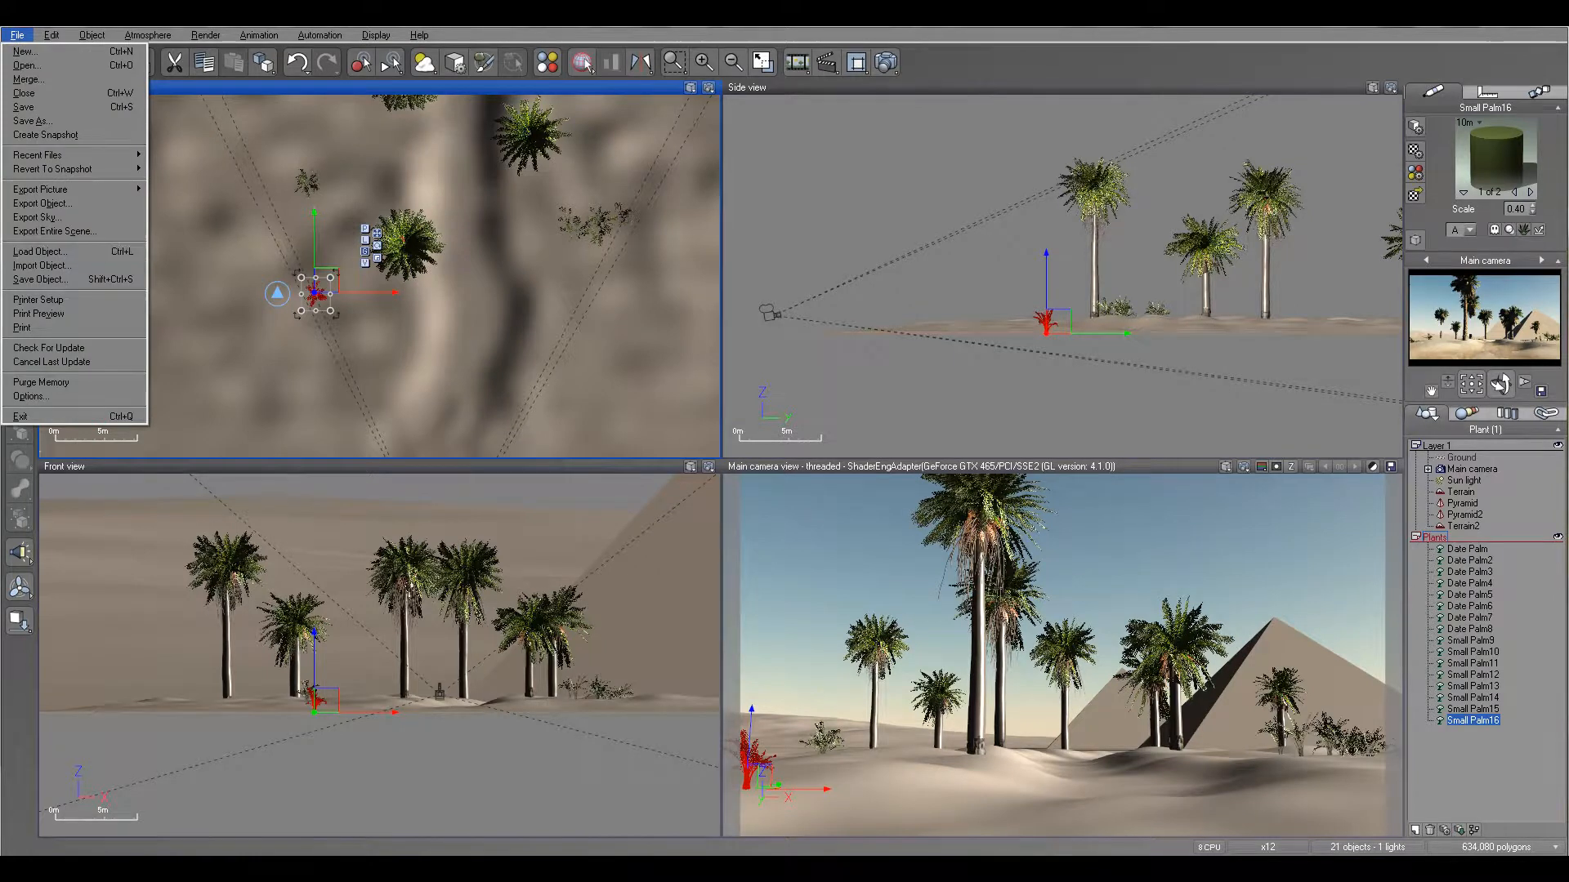
{"action": "left_click", "coordinate": [145, 253]}
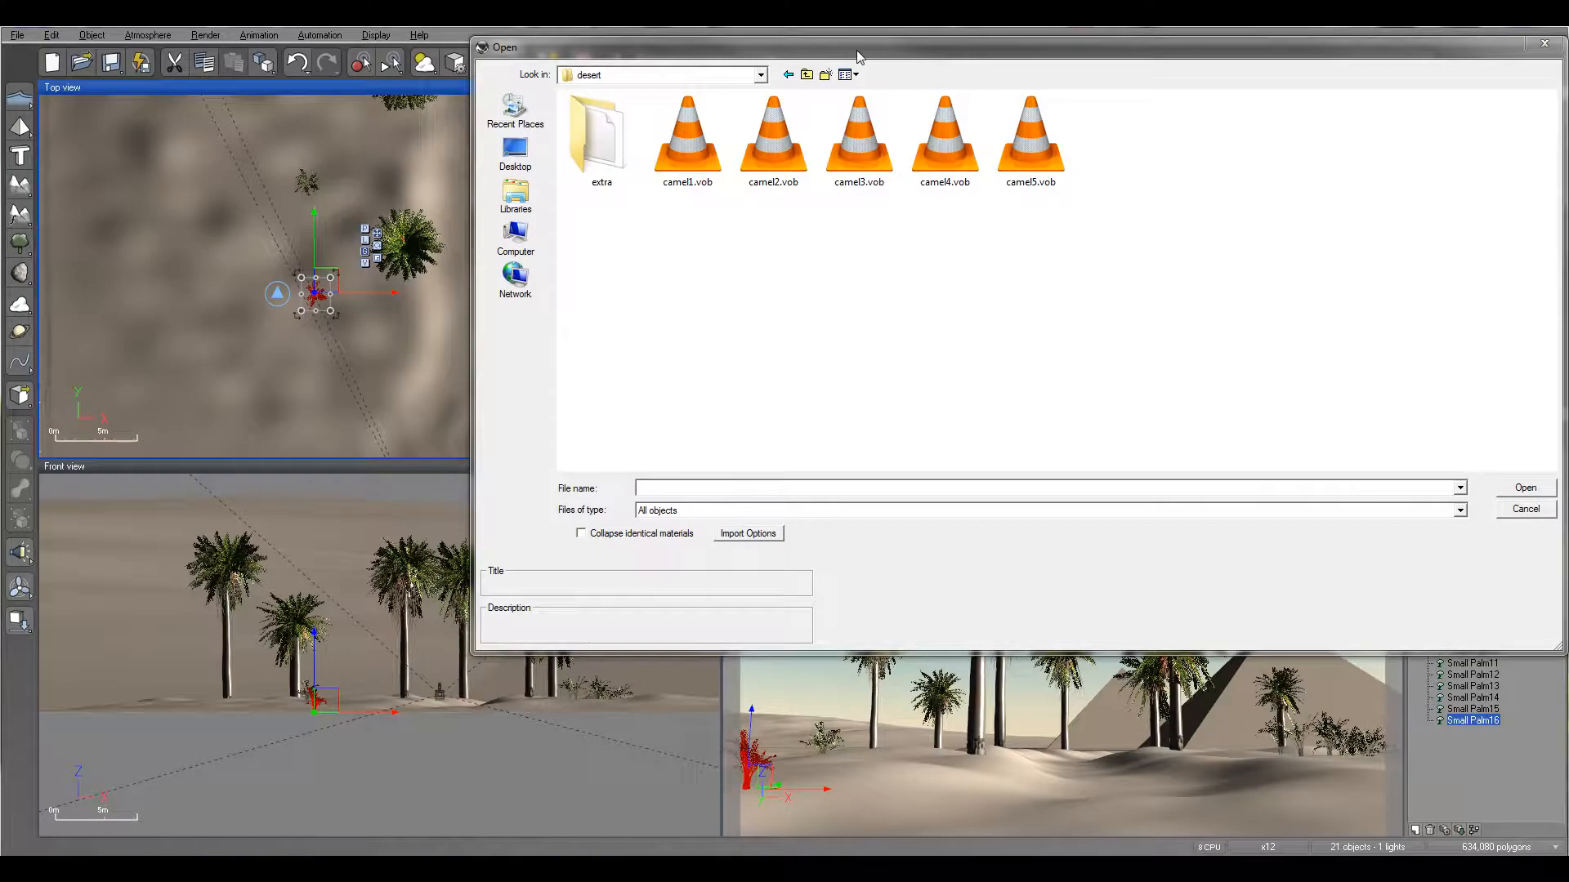
{"action": "left_click_drag", "start_coordinate": [856, 58], "coordinate": [809, 82]}
{"action": "left_click", "coordinate": [654, 172]}
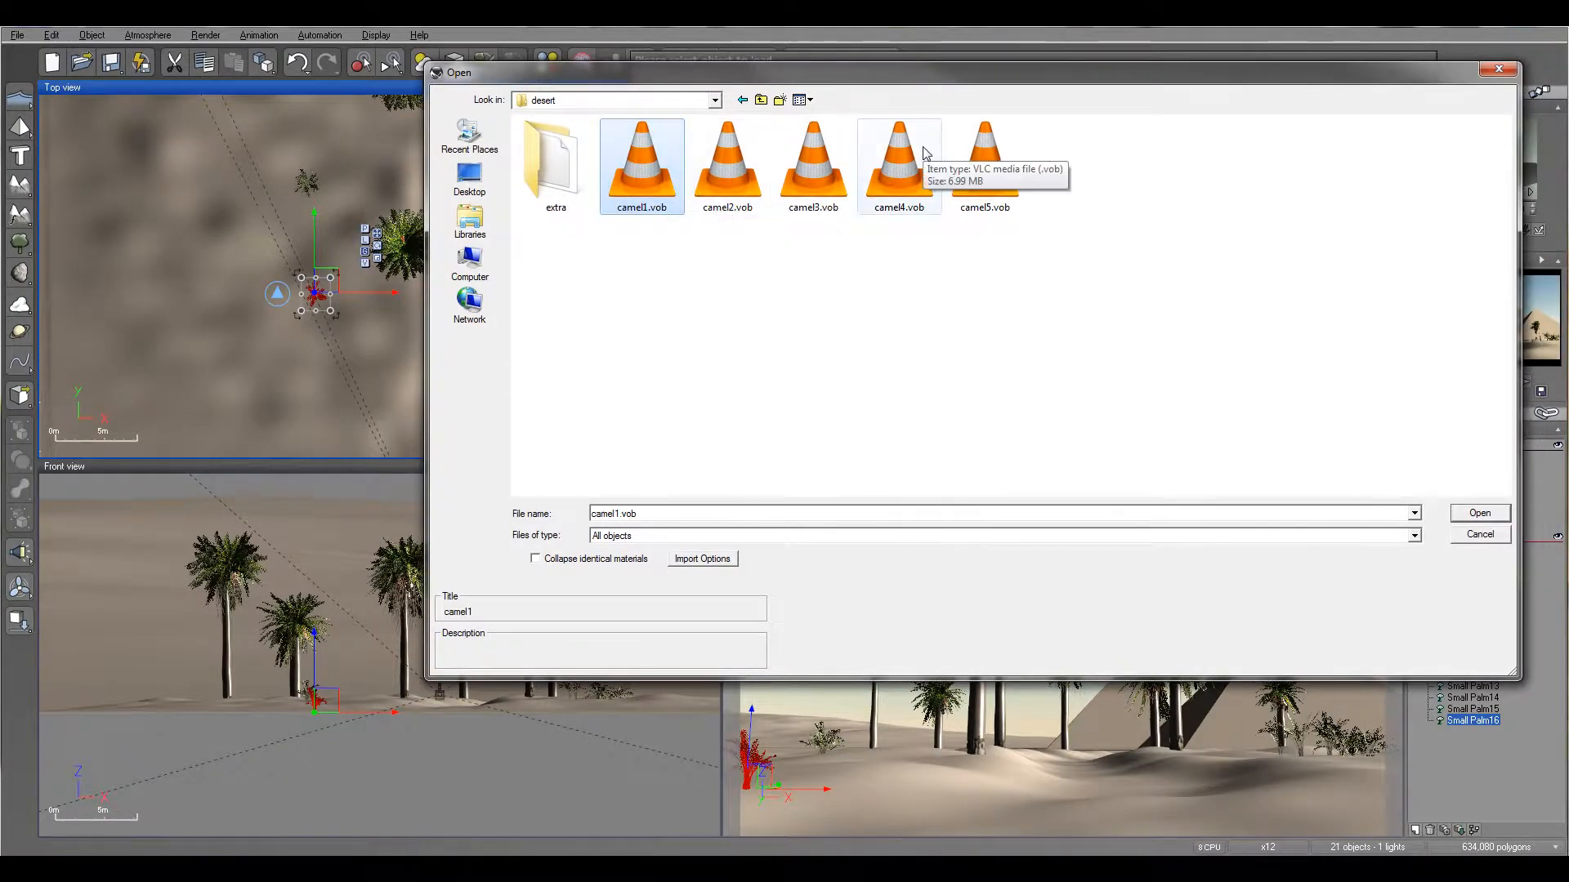
{"action": "left_click", "coordinate": [1478, 513]}
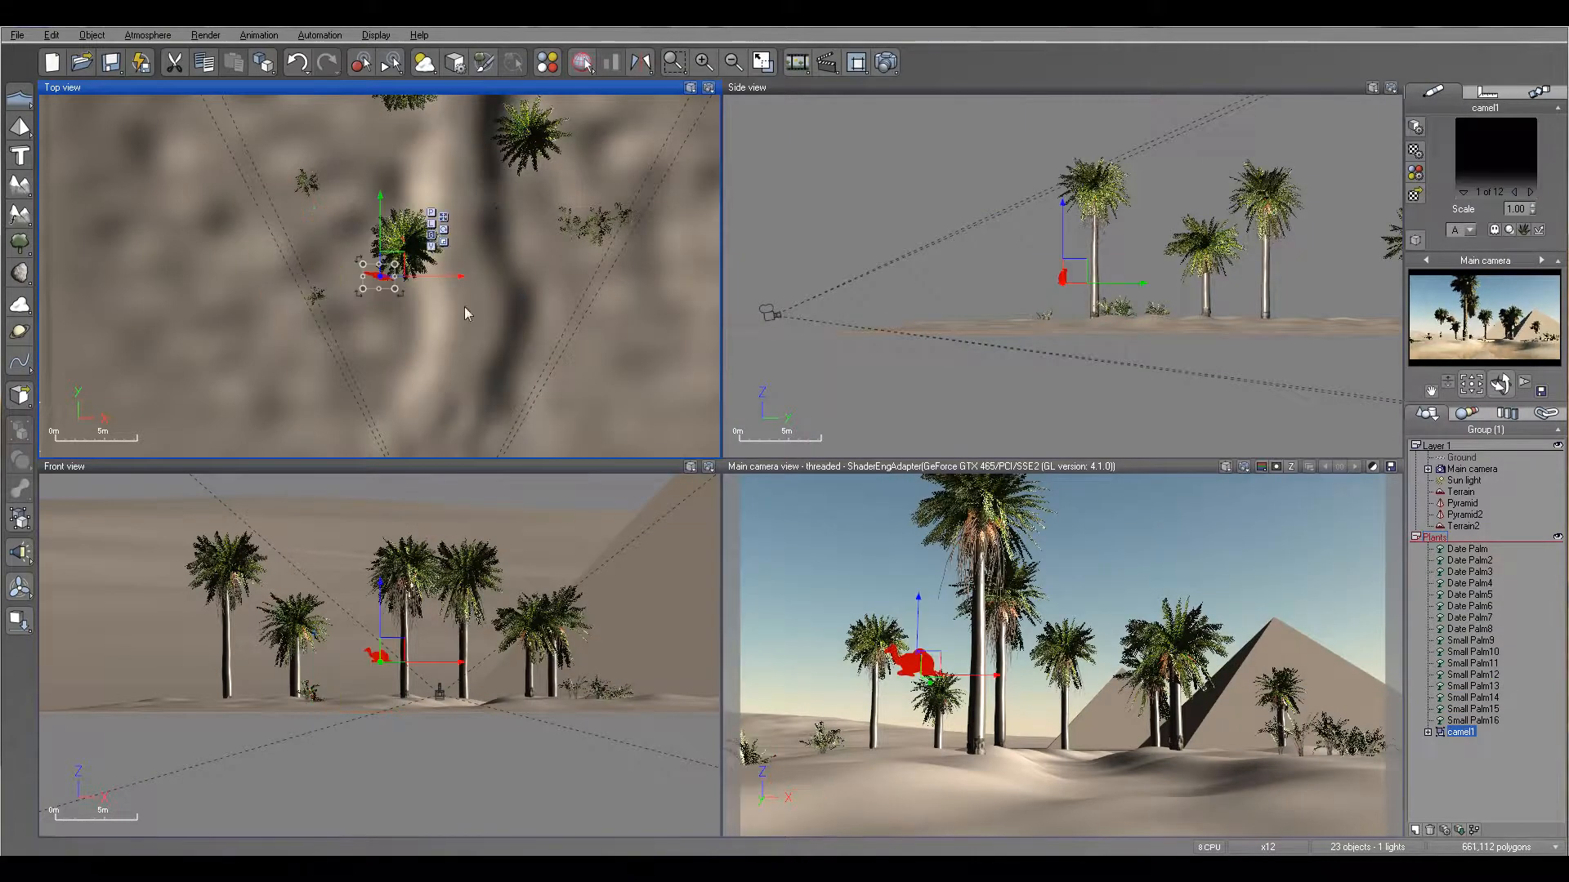
- Move camel1 away from the nearby date palm into the open sand, drop it onto the terrain and fine-tune its height
{"action": "scroll", "coordinate": [429, 313], "scroll_direction": "up", "scroll_amount": 5}
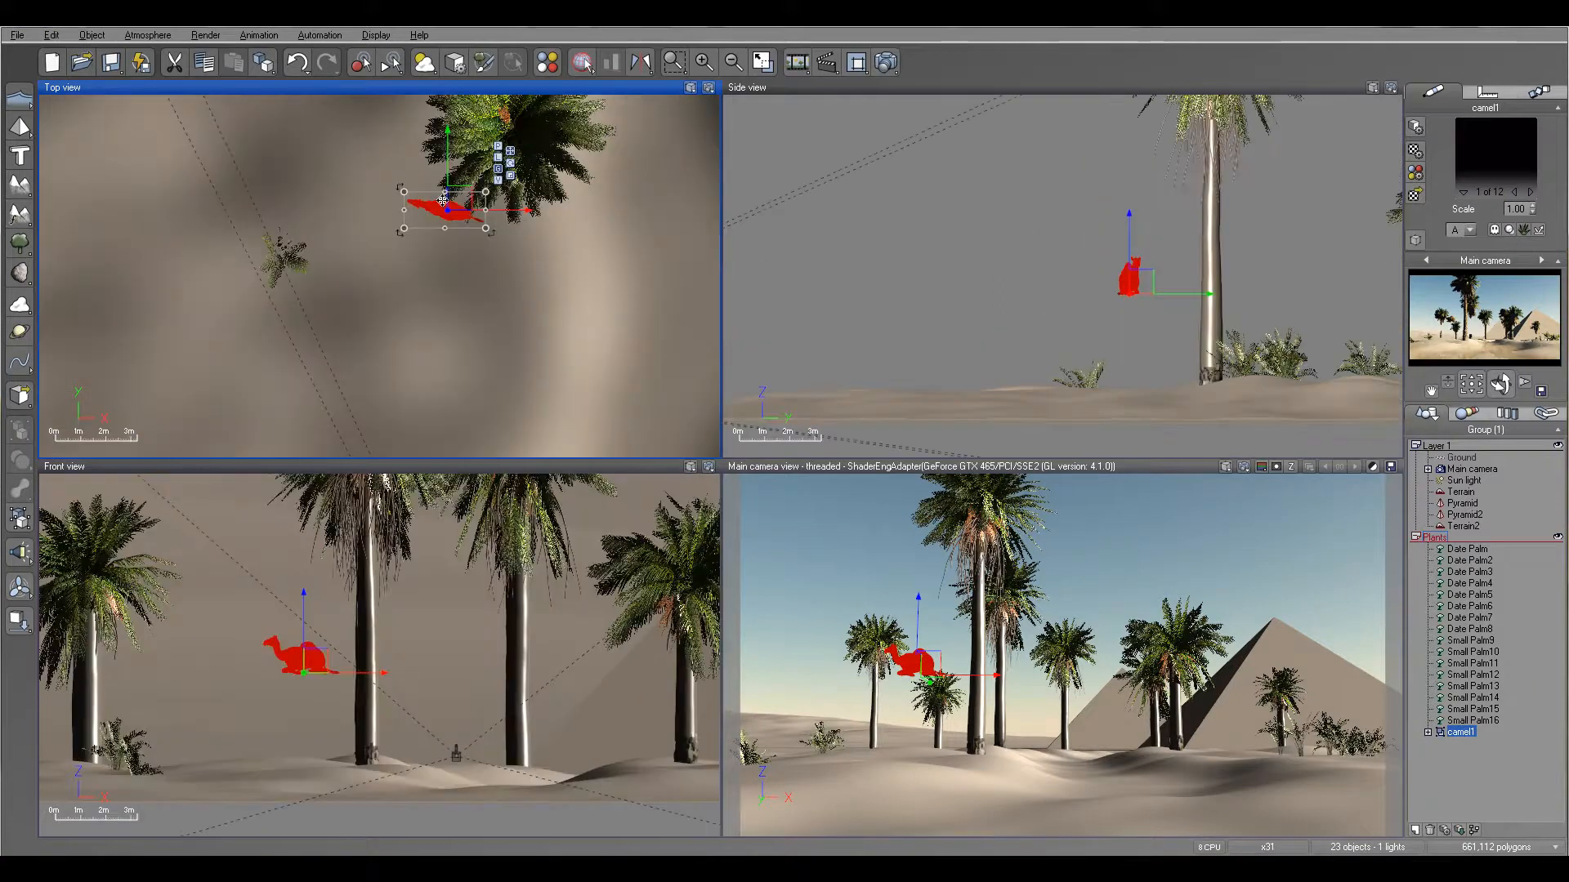
{"action": "left_click_drag", "start_coordinate": [461, 201], "coordinate": [438, 262]}
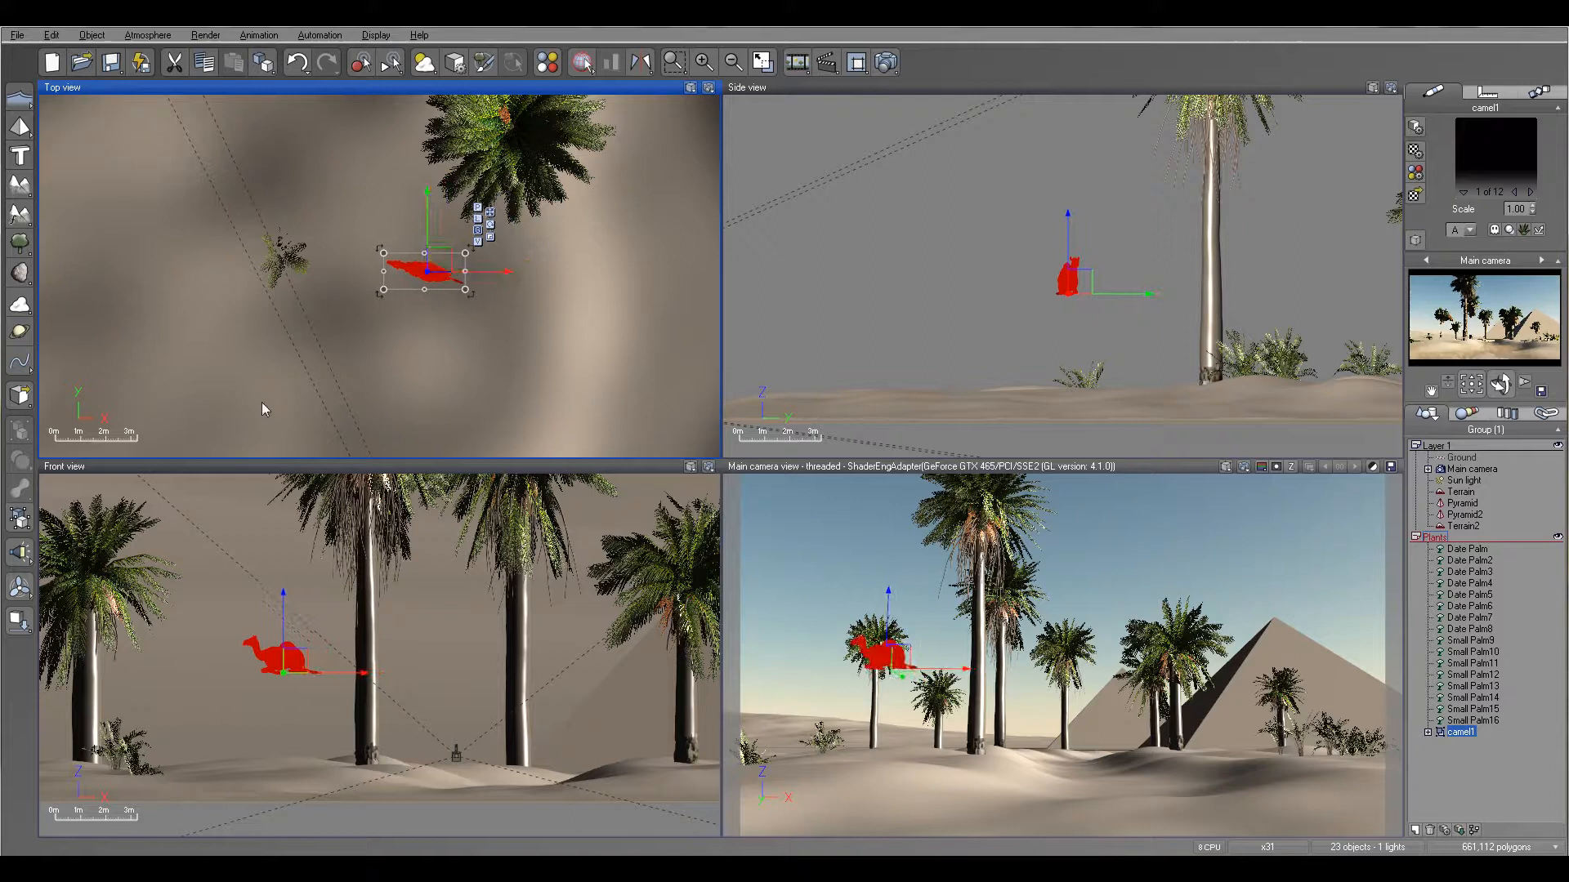
{"action": "left_click", "coordinate": [21, 620]}
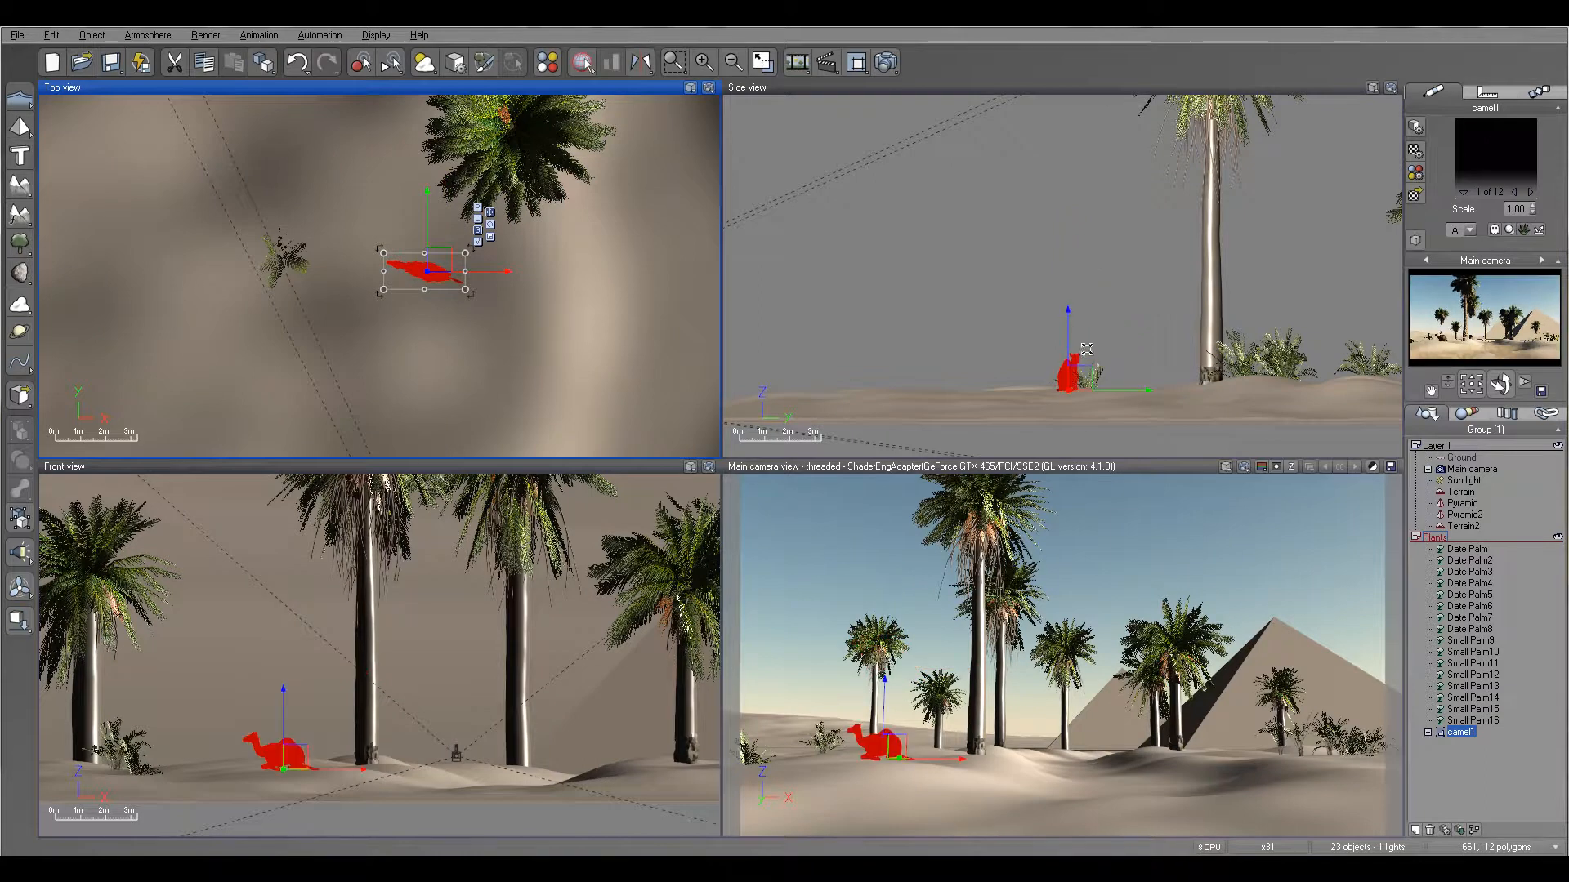
{"action": "right_click_drag", "start_coordinate": [1073, 348], "coordinate": [1068, 276]}
{"action": "scroll", "coordinate": [1068, 276], "scroll_direction": "up", "scroll_amount": 2}
{"action": "left_click_drag", "start_coordinate": [1063, 266], "coordinate": [1063, 269]}
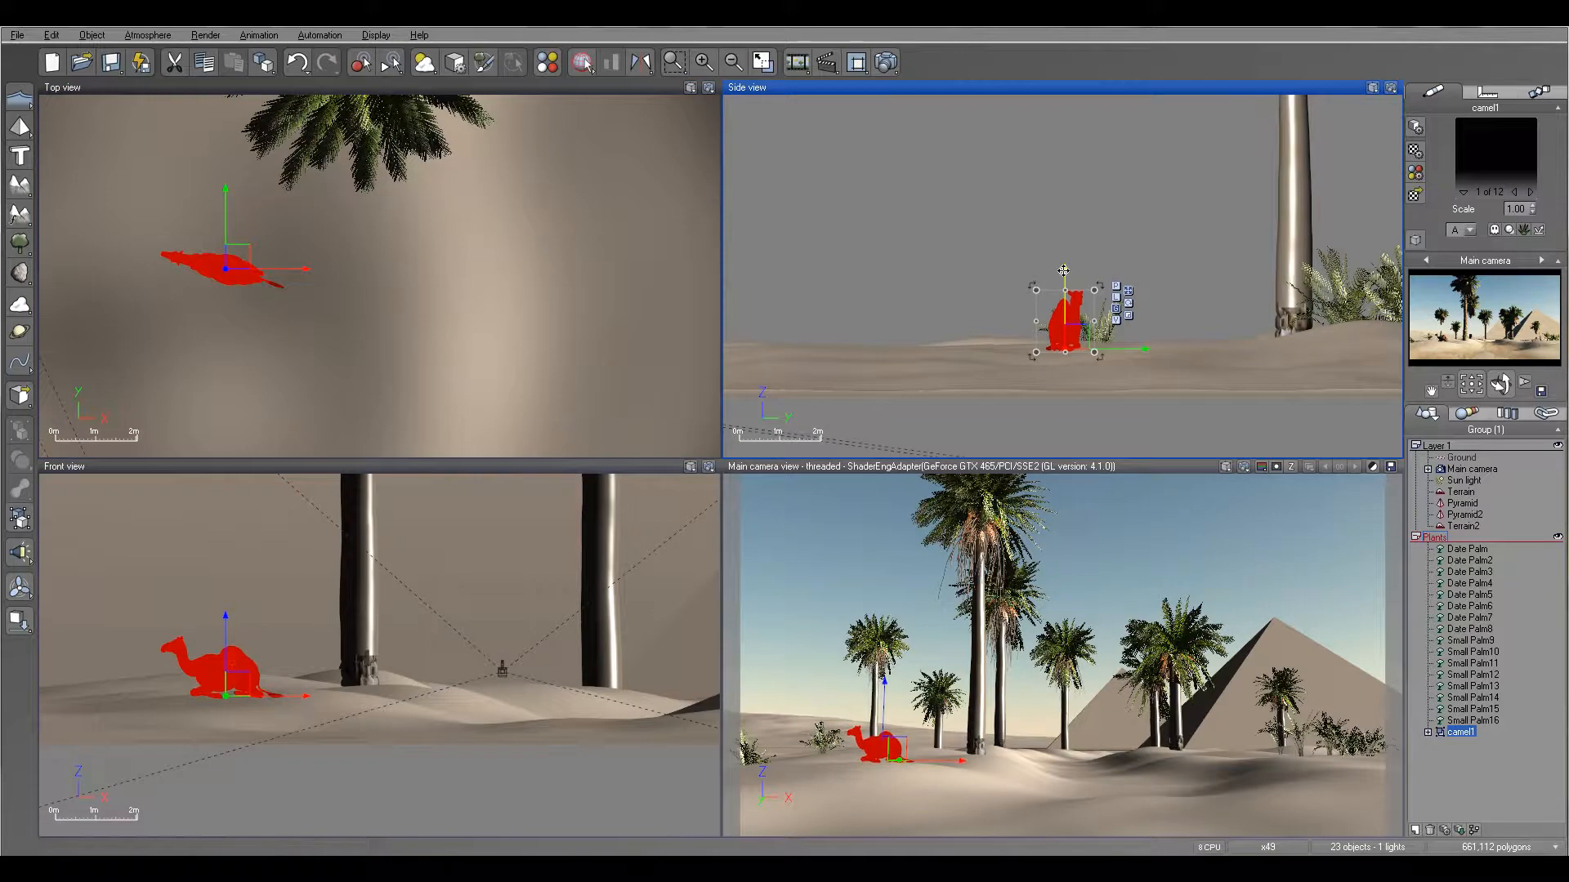
{"action": "left_click_drag", "start_coordinate": [1063, 270], "coordinate": [1063, 270]}
- Transfer camel1 from the Plants layer to Layer 1 and collapse the Plants layer
{"action": "right_click_drag", "start_coordinate": [454, 358], "coordinate": [378, 375]}
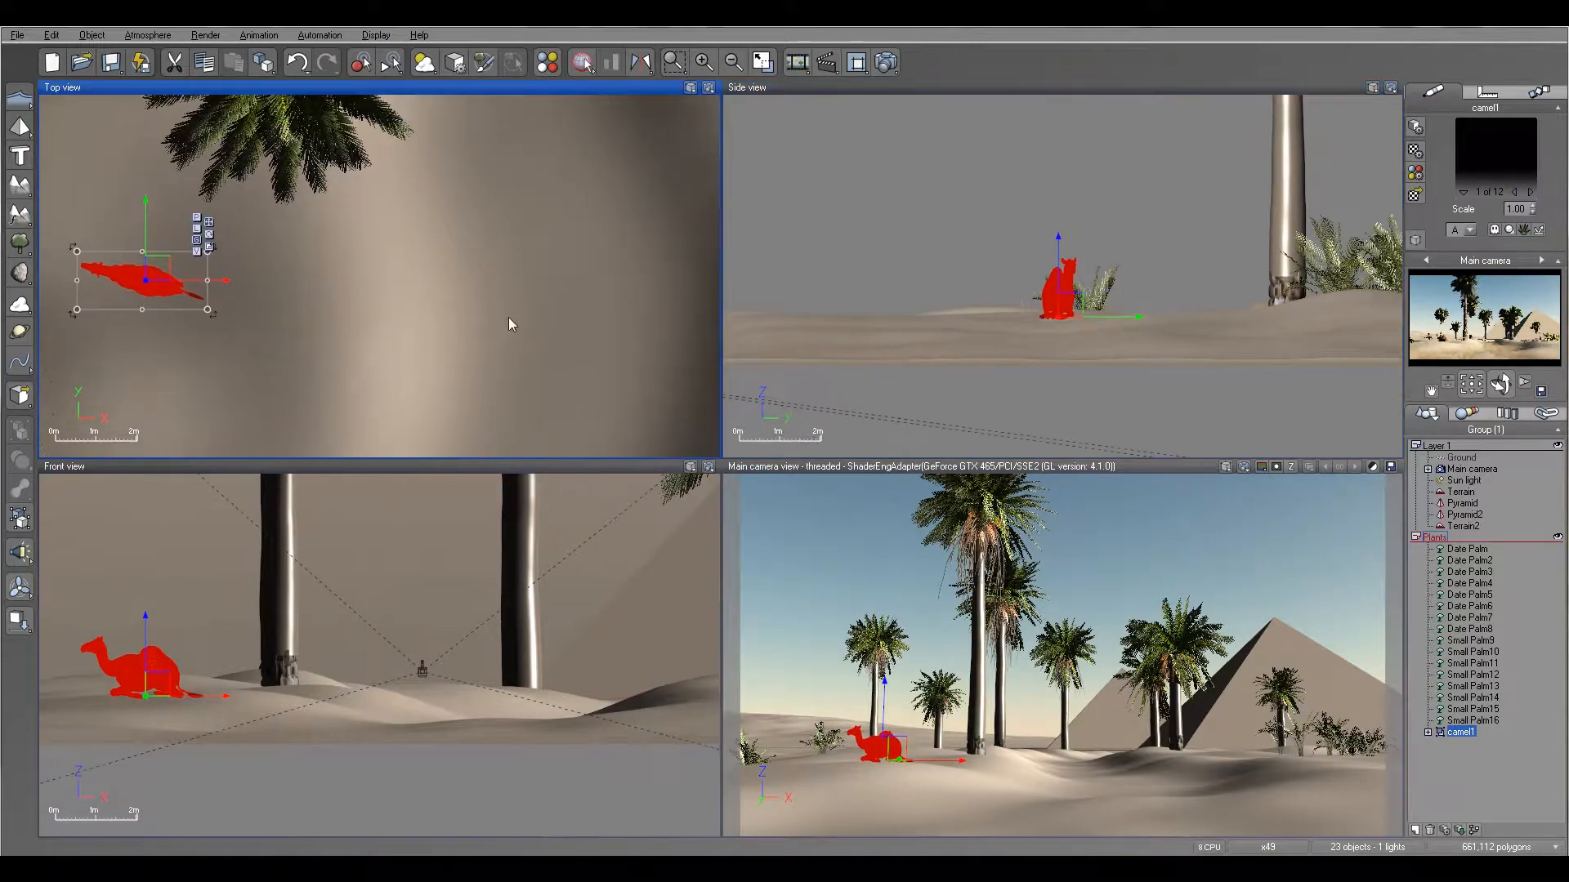
{"action": "right_click_drag", "start_coordinate": [404, 254], "coordinate": [491, 276]}
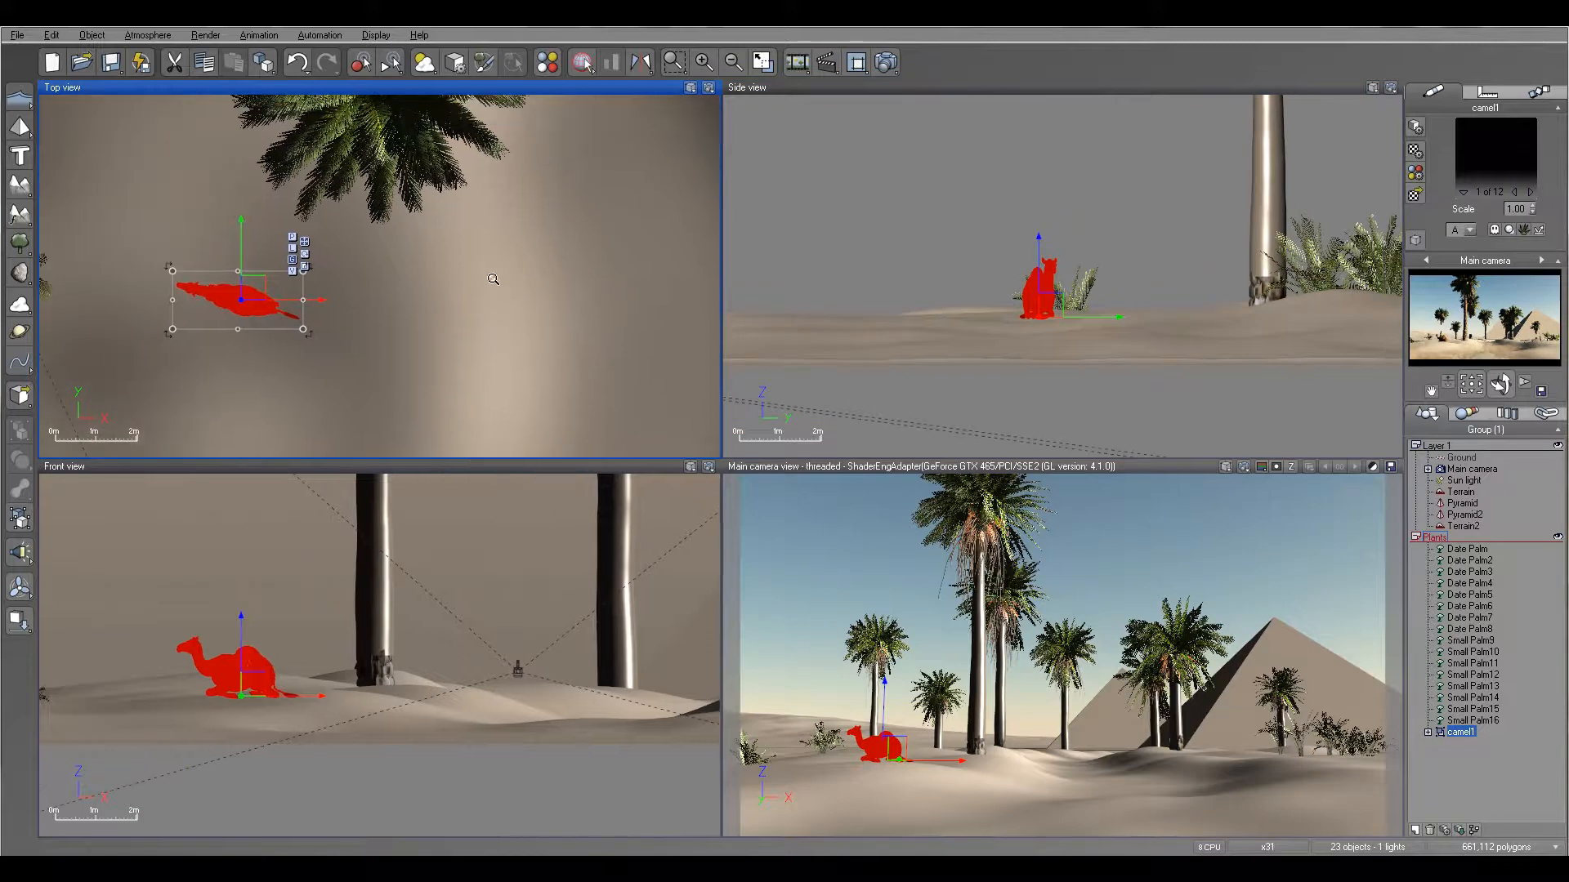
{"action": "scroll", "coordinate": [492, 277], "scroll_direction": "down", "scroll_amount": 2}
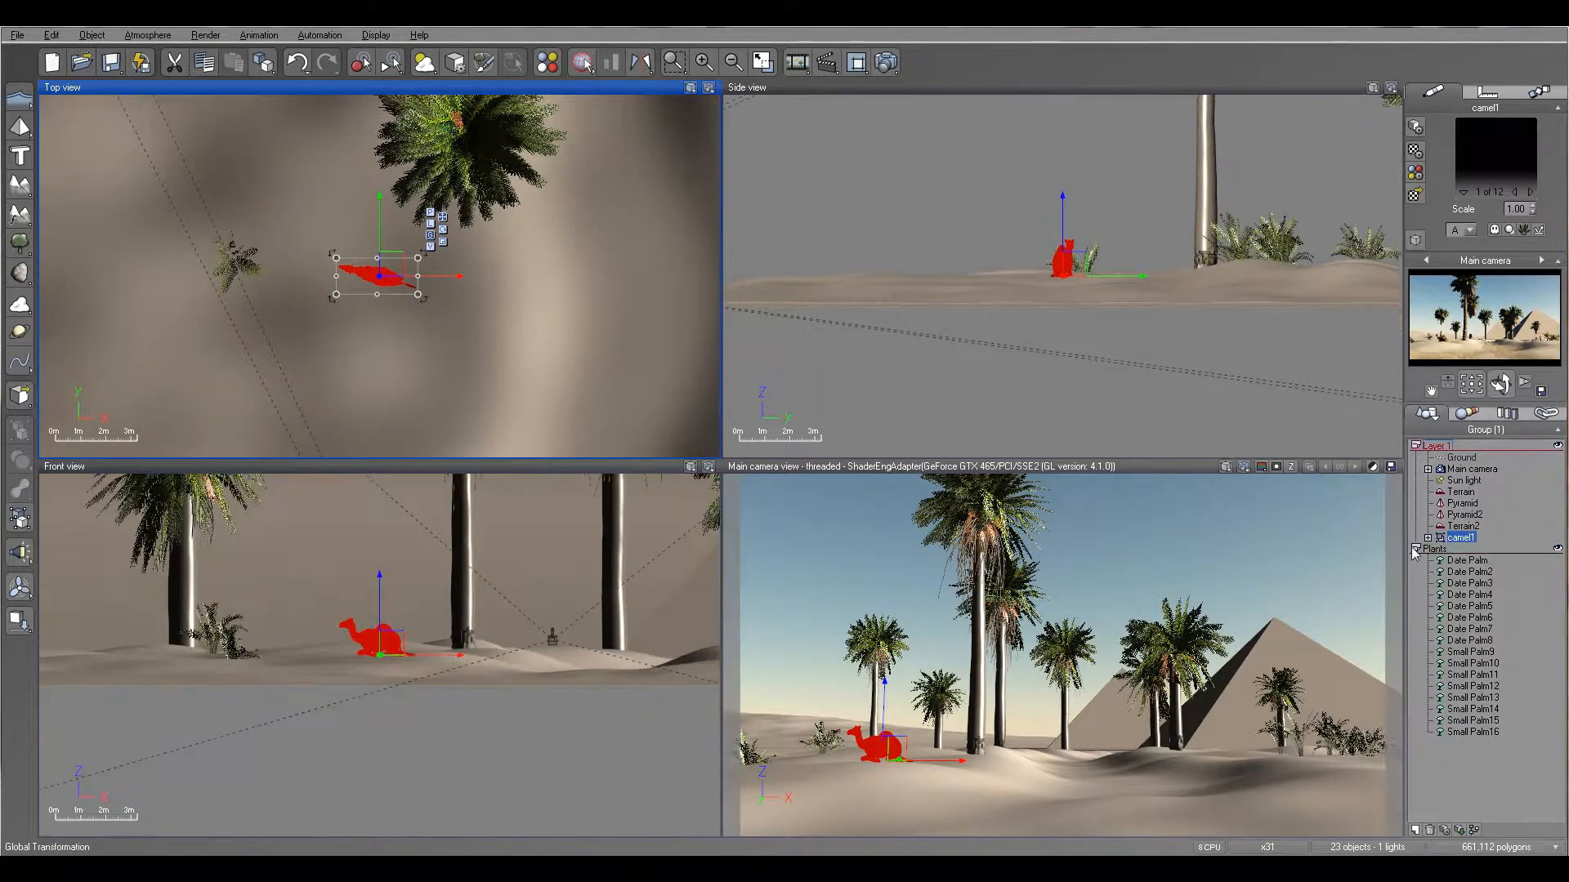
{"action": "left_click", "coordinate": [1415, 549]}
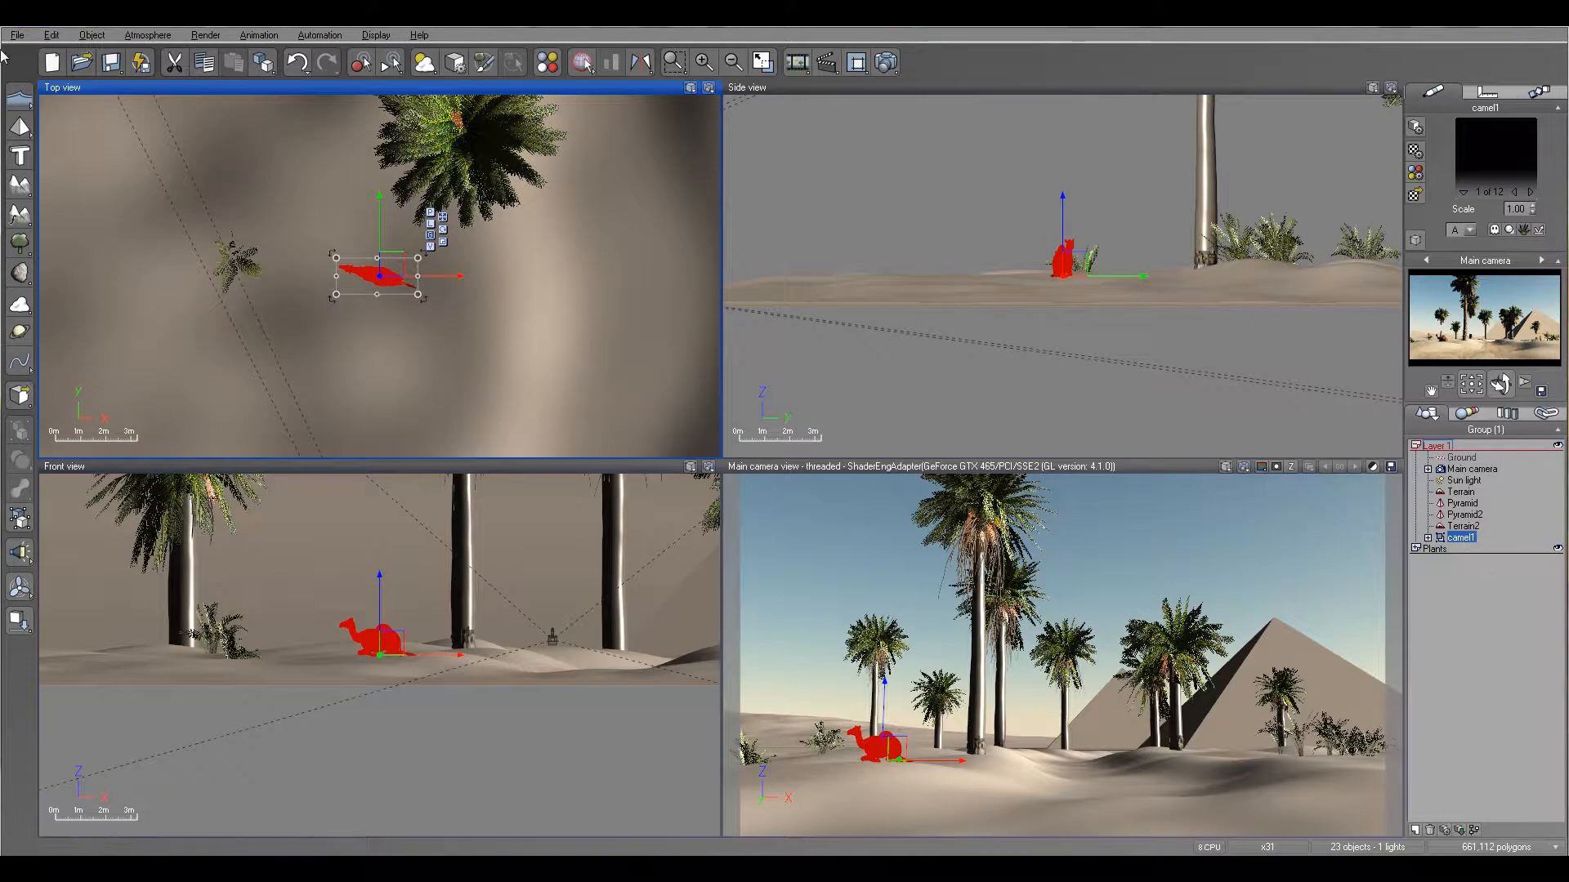
- Load the camel2.vob object from the desert folder into Layer 1
{"action": "left_click", "coordinate": [17, 35]}
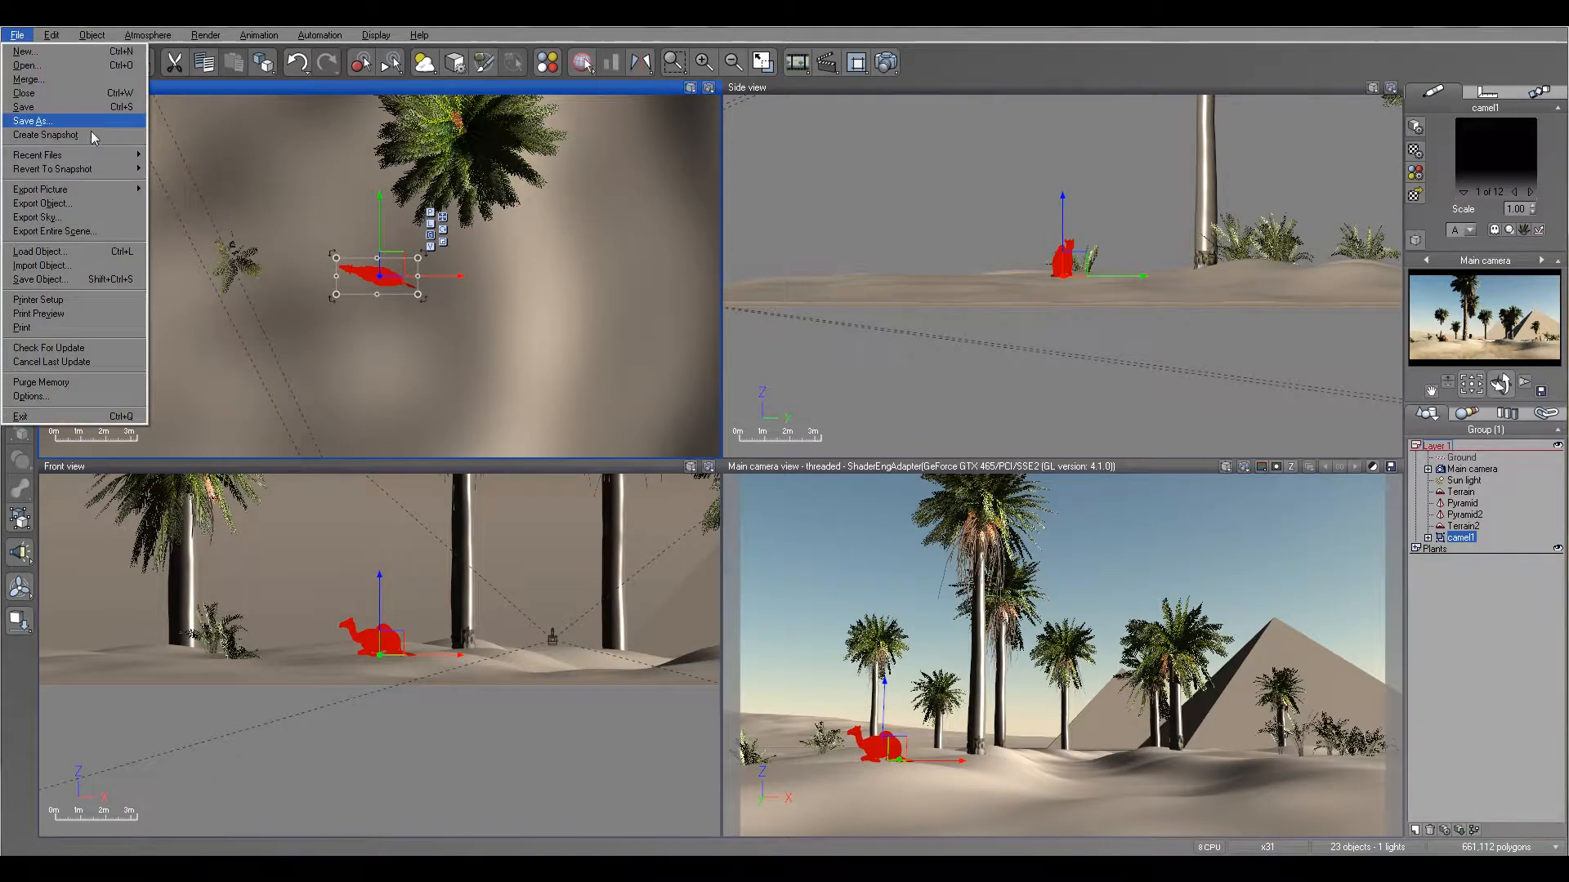
{"action": "left_click", "coordinate": [74, 252]}
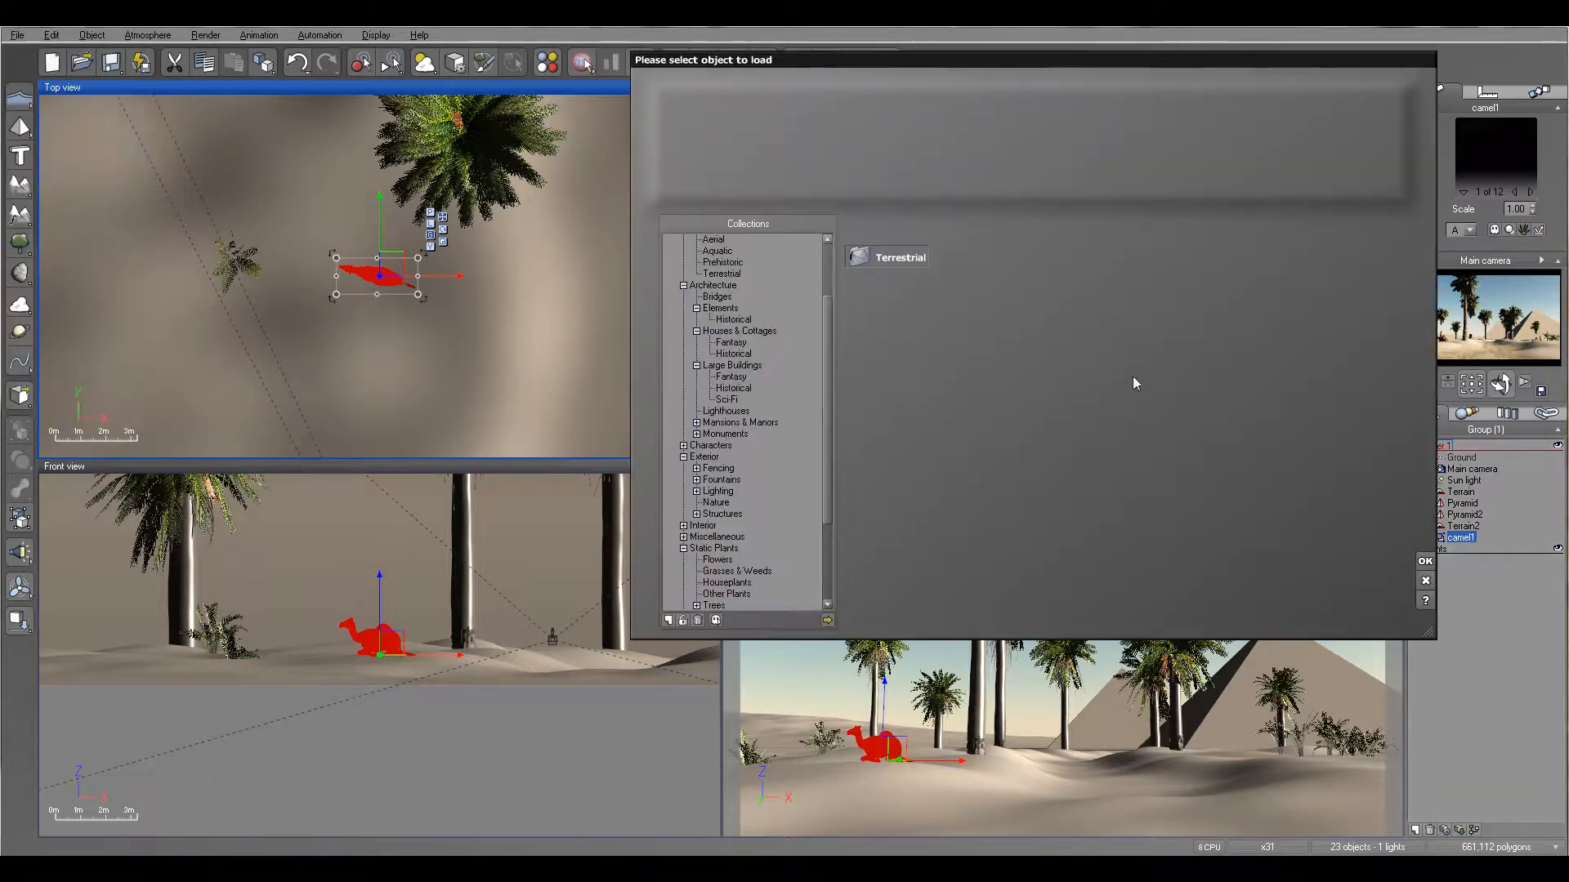
{"action": "left_click", "coordinate": [827, 620]}
{"action": "left_click", "coordinate": [730, 169]}
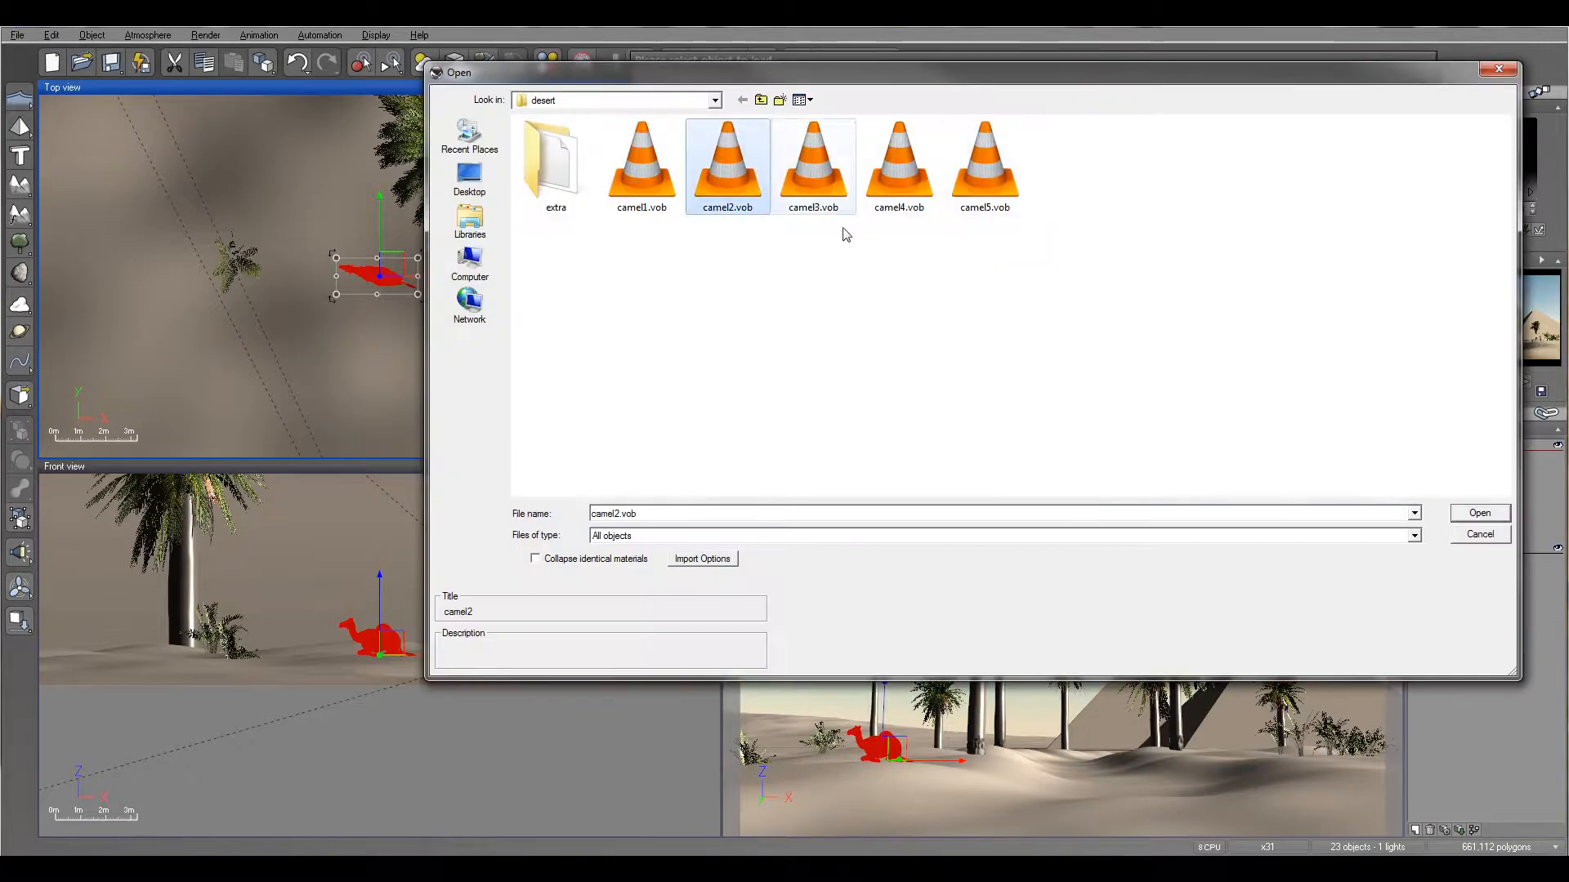
{"action": "left_click", "coordinate": [1484, 516]}
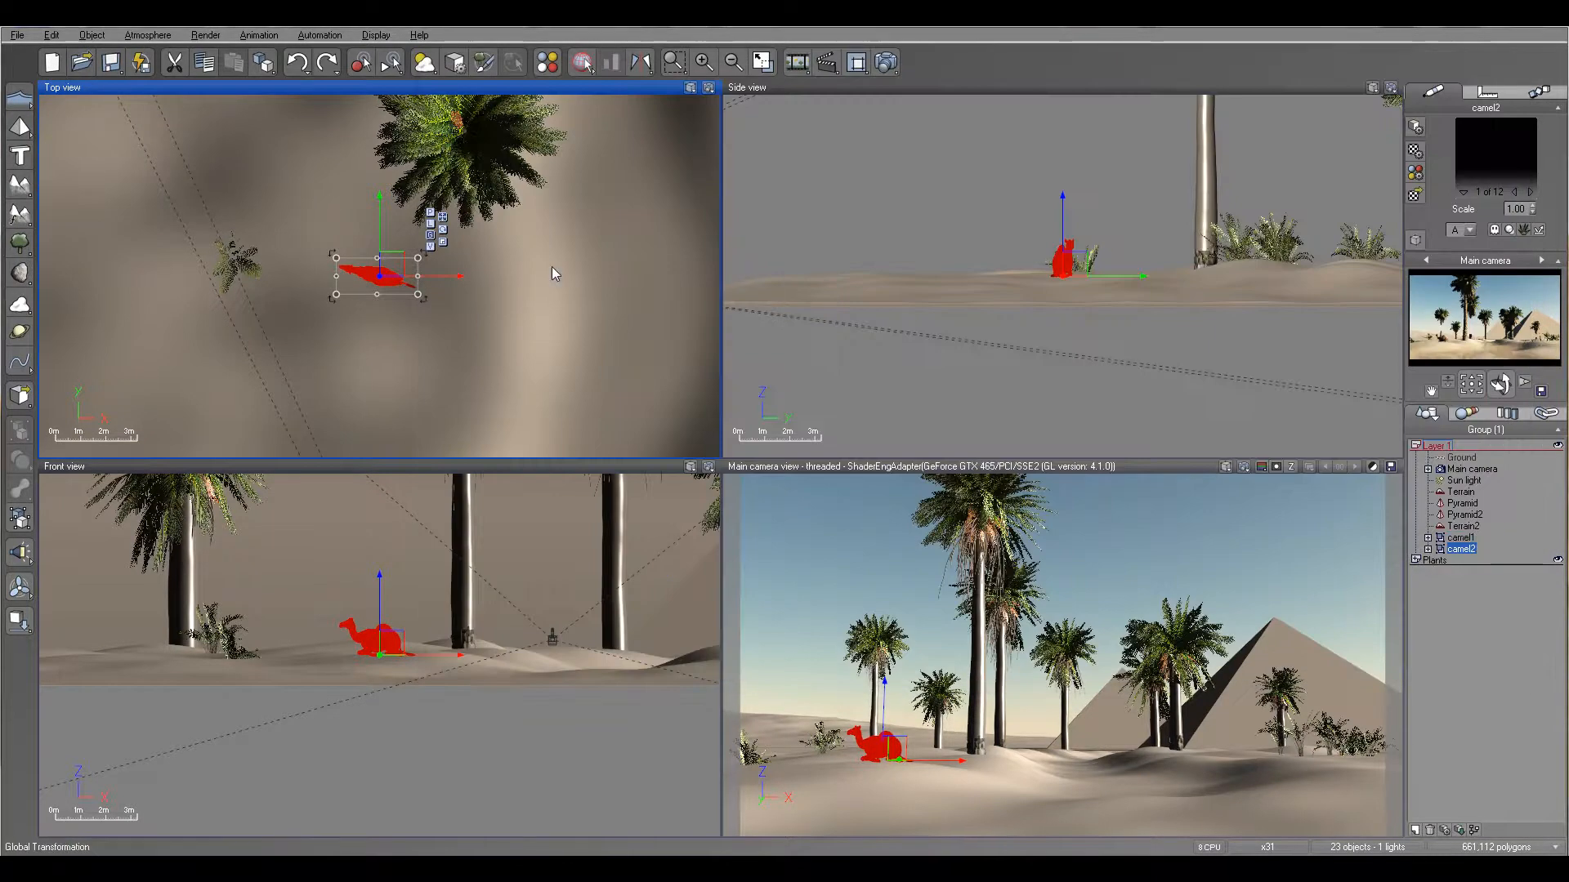
- Move camel2 behind camel1, past the date palm, then raise it above the terrain and drop it onto the surface
{"action": "right_click_drag", "start_coordinate": [500, 222], "coordinate": [582, 324]}
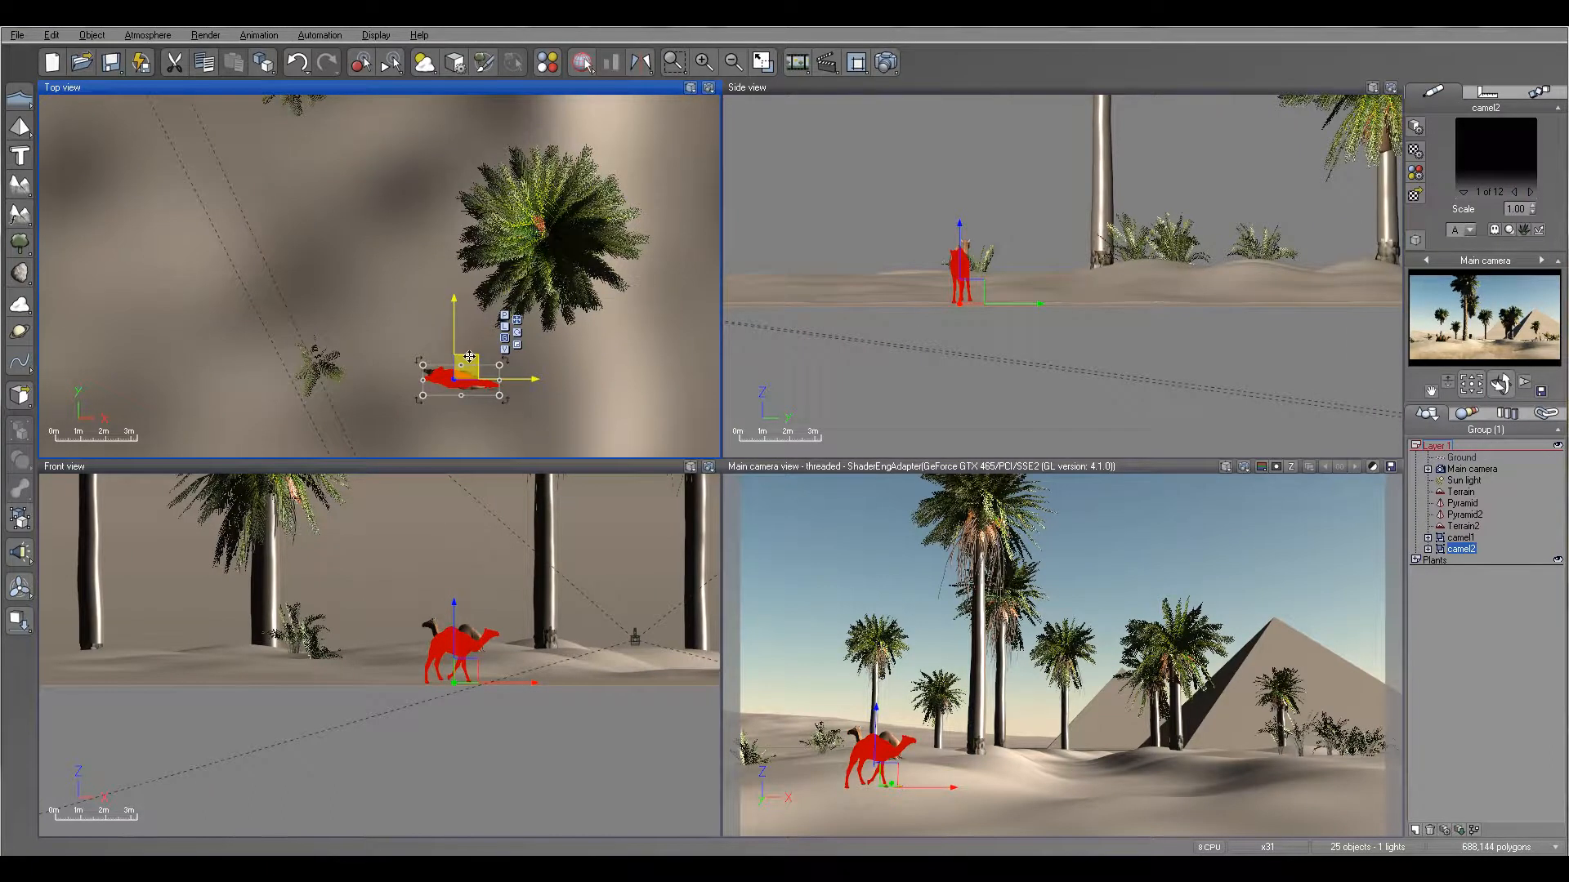
{"action": "left_click_drag", "start_coordinate": [471, 357], "coordinate": [421, 99]}
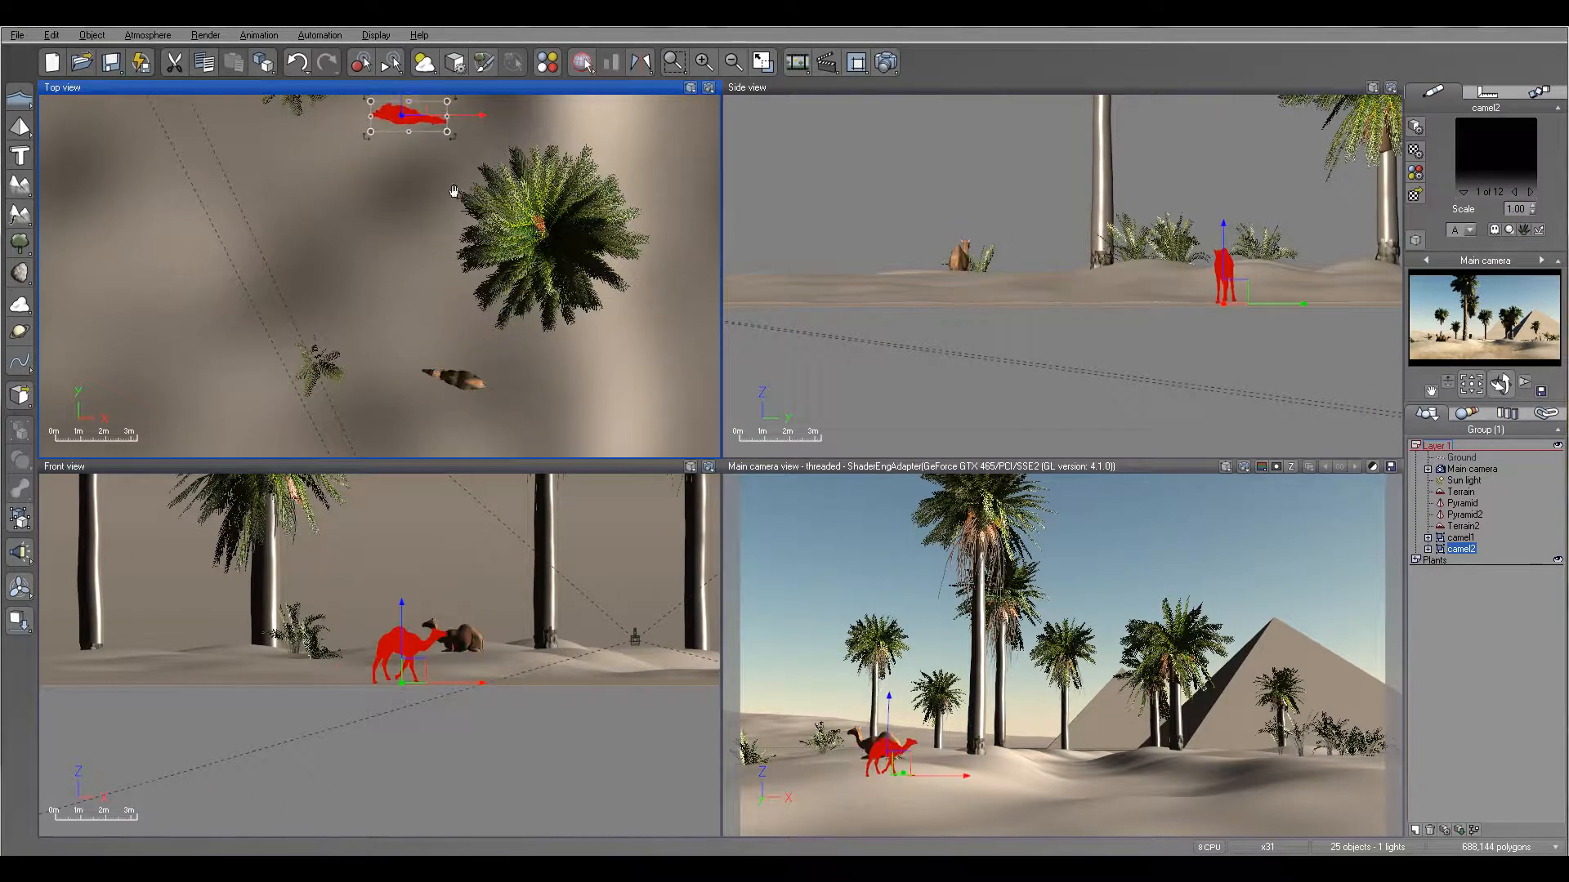
{"action": "right_click_drag", "start_coordinate": [456, 179], "coordinate": [432, 385]}
{"action": "left_click_drag", "start_coordinate": [398, 303], "coordinate": [405, 163]}
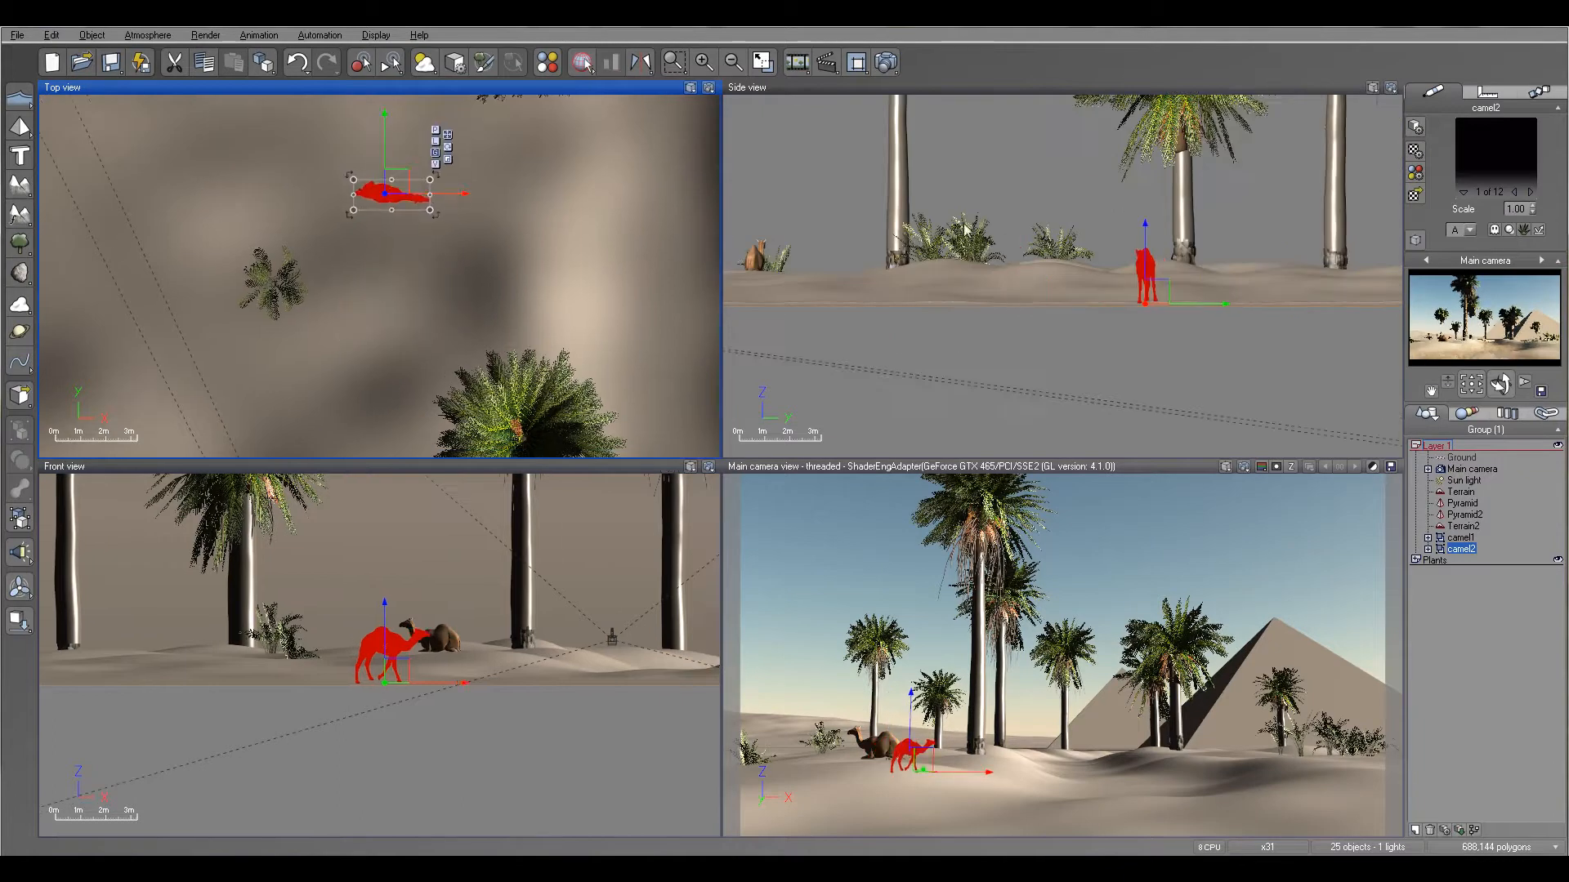
{"action": "left_click_drag", "start_coordinate": [1144, 234], "coordinate": [1145, 165]}
{"action": "left_click", "coordinate": [20, 622]}
{"action": "left_click_drag", "start_coordinate": [467, 194], "coordinate": [483, 194]}
{"action": "right_click_drag", "start_coordinate": [531, 276], "coordinate": [498, 198]}
- Load the camel3.vob object from the desert folder into Layer 1
{"action": "left_click", "coordinate": [17, 35]}
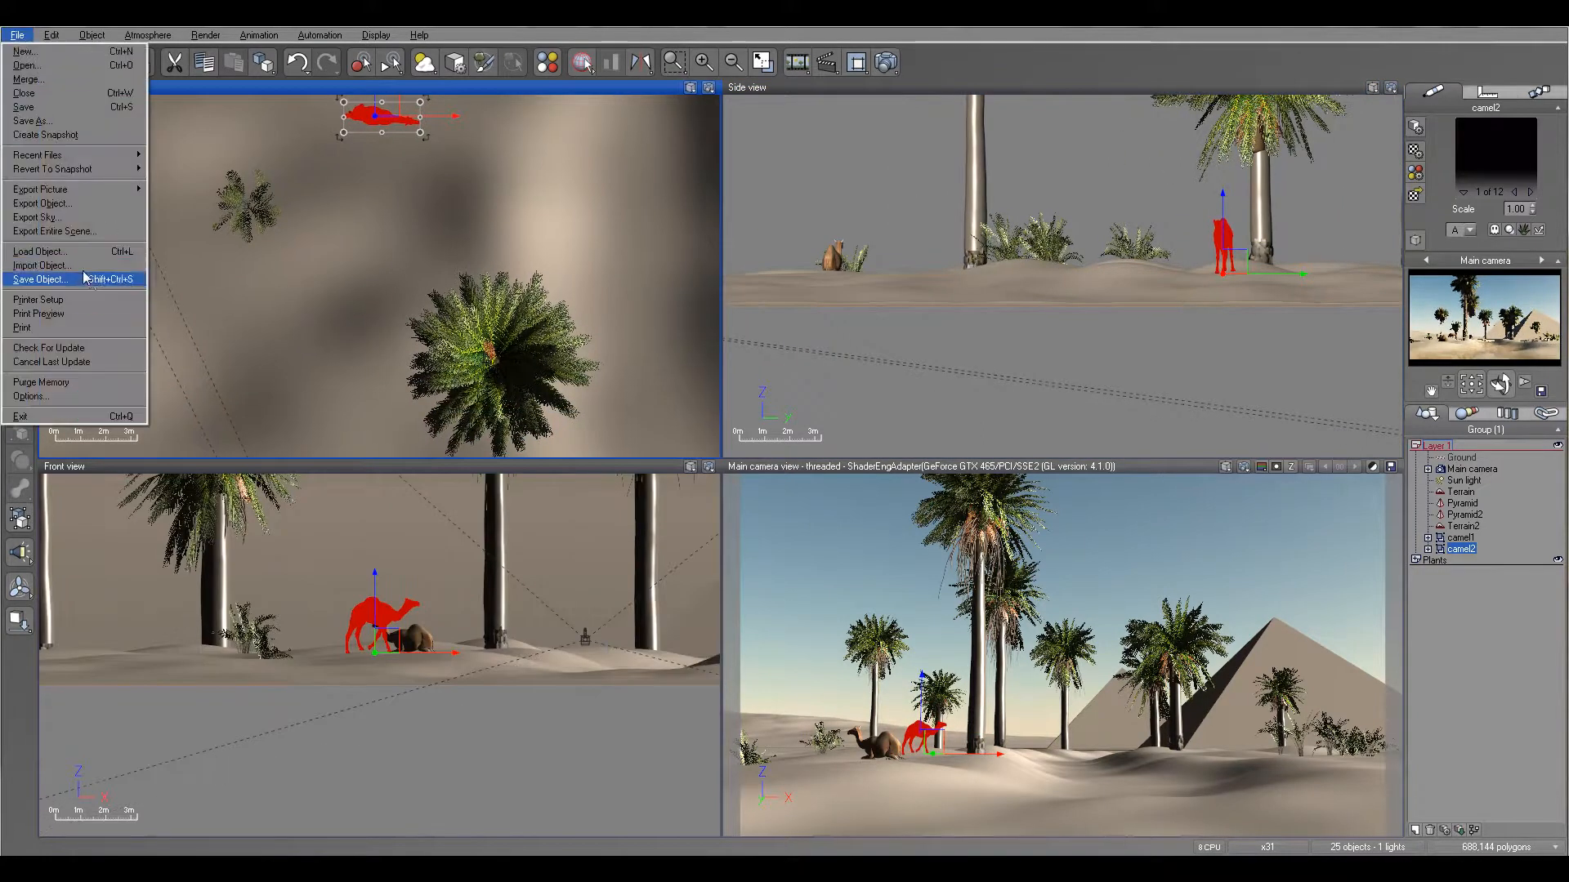
{"action": "left_click", "coordinate": [74, 251]}
{"action": "left_click", "coordinate": [827, 620]}
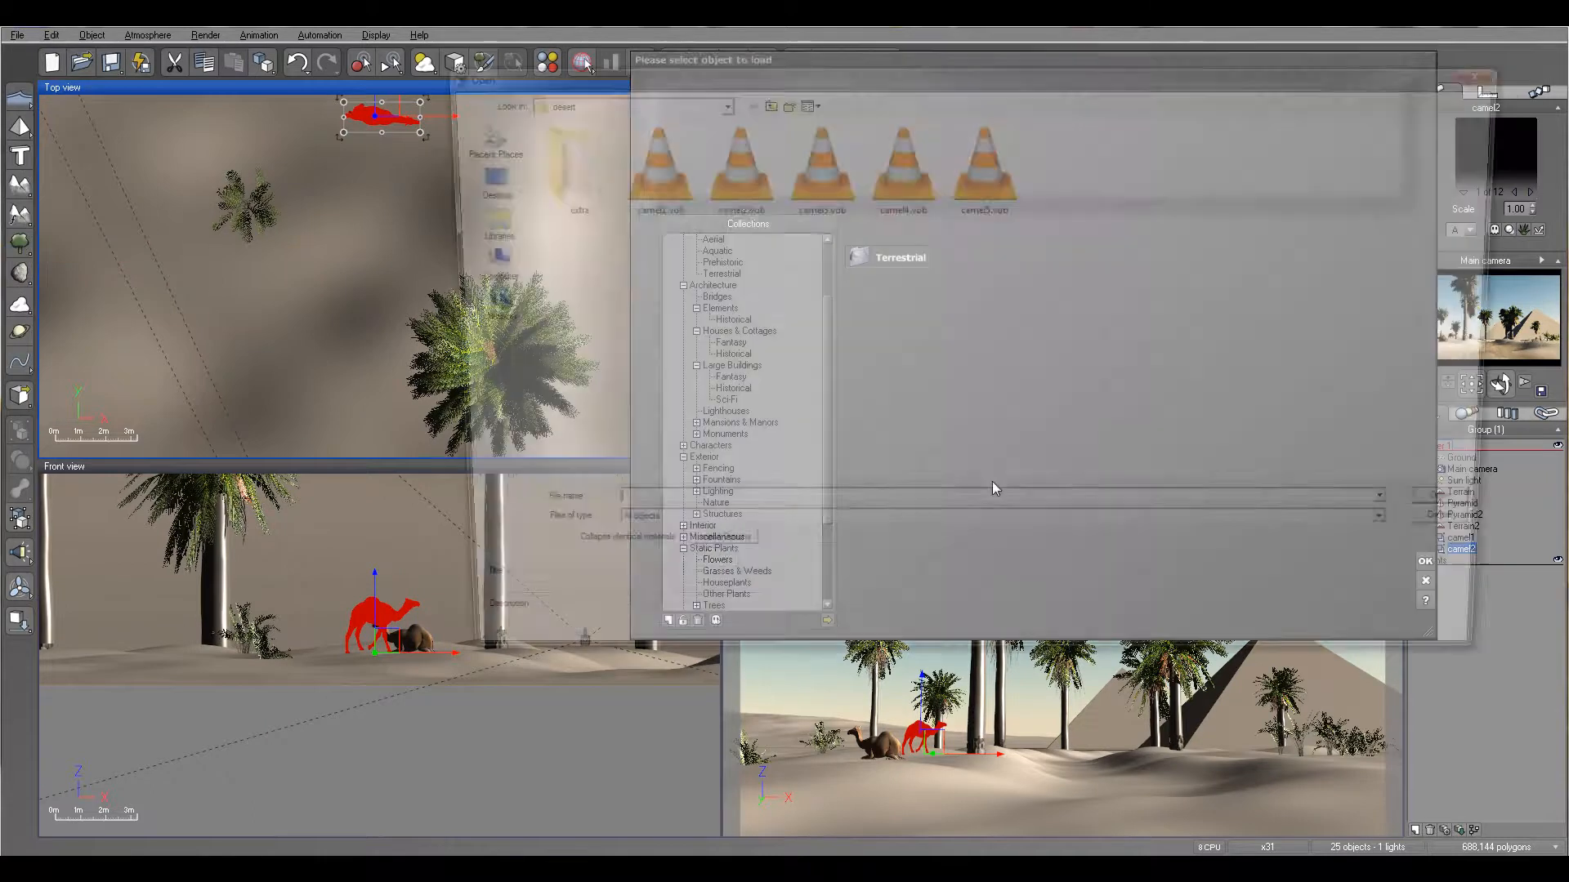
{"action": "left_click", "coordinate": [813, 168]}
{"action": "left_click", "coordinate": [1480, 513]}
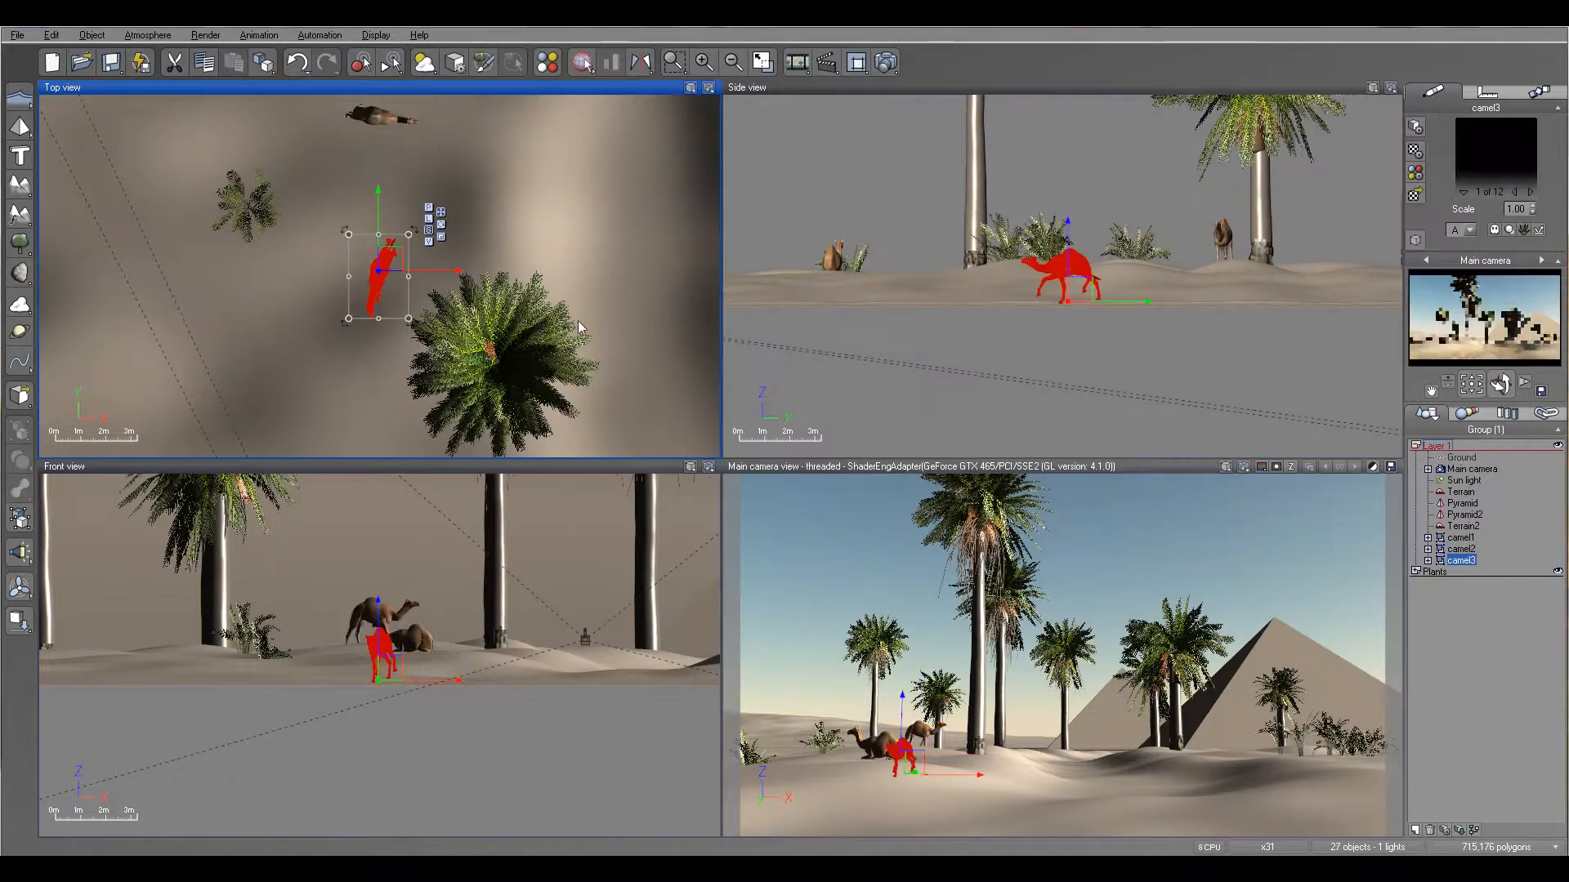
- Place camel3 on the terrain beyond the large date palm, on the side away from the other camels, and turn it slightly clockwise
{"action": "right_click_drag", "start_coordinate": [606, 287], "coordinate": [443, 341]}
{"action": "left_click_drag", "start_coordinate": [229, 312], "coordinate": [544, 94]}
{"action": "right_click_drag", "start_coordinate": [564, 196], "coordinate": [525, 466]}
{"action": "left_click_drag", "start_coordinate": [502, 364], "coordinate": [474, 172]}
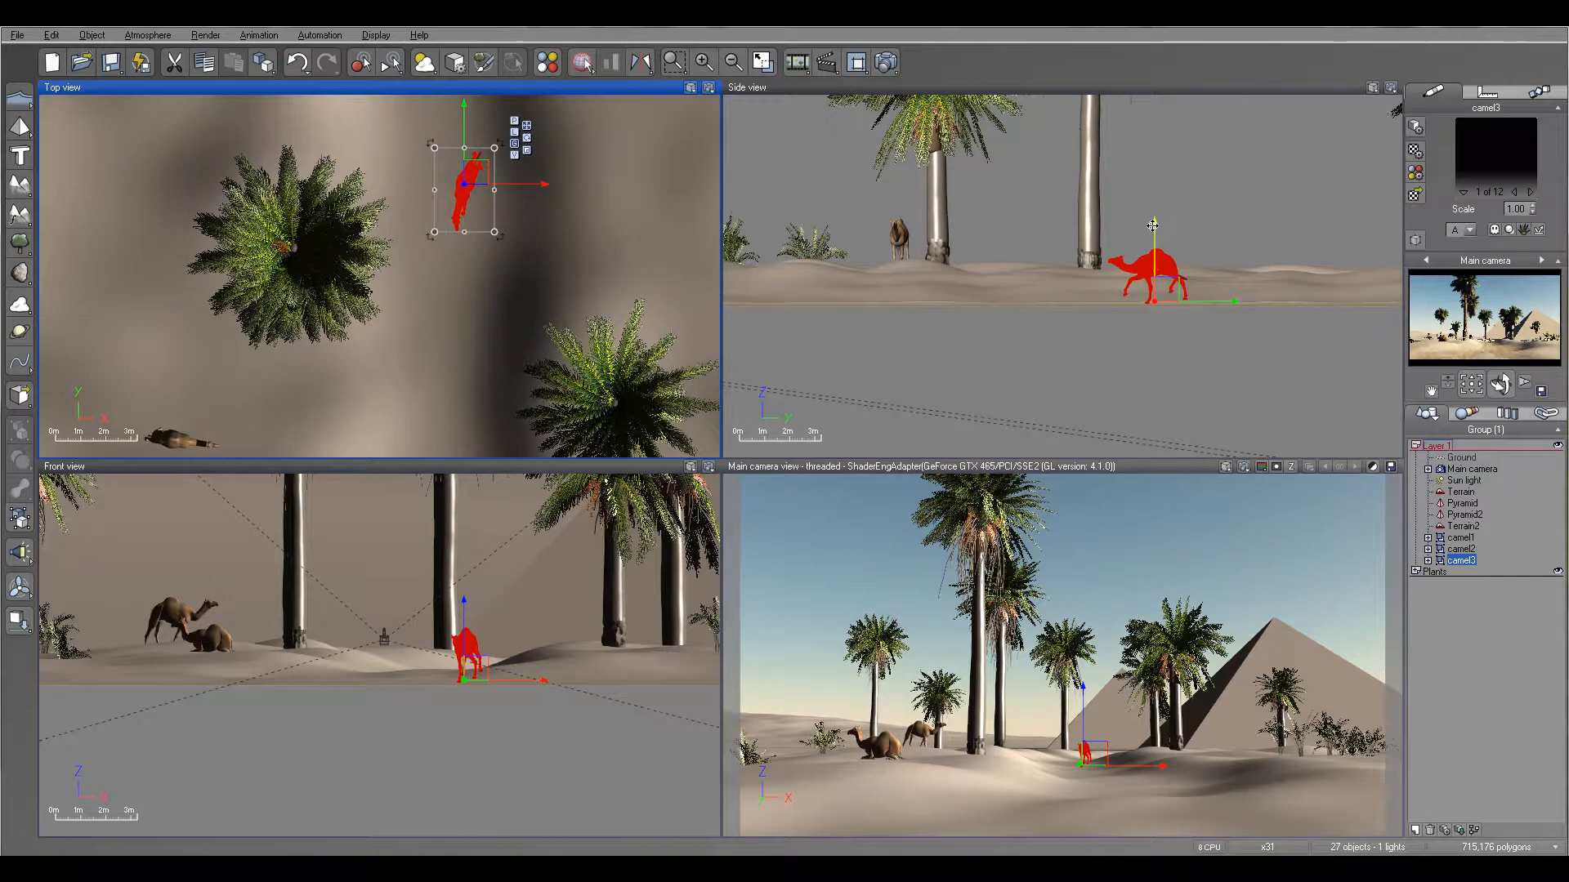
{"action": "left_click_drag", "start_coordinate": [1154, 245], "coordinate": [1151, 193]}
{"action": "left_click", "coordinate": [16, 623]}
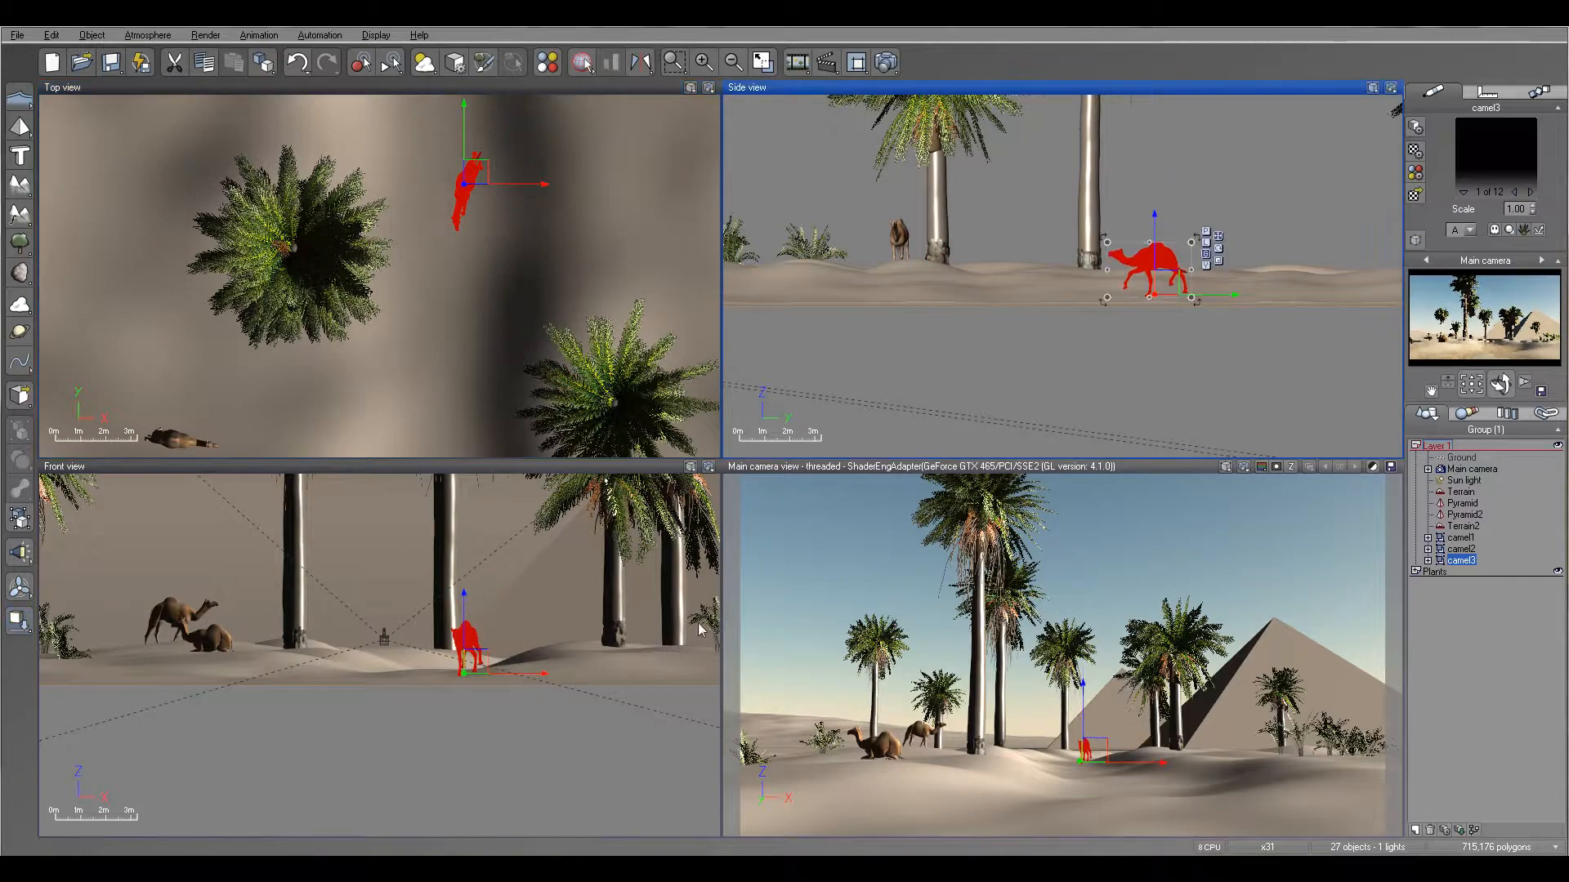
{"action": "left_click", "coordinate": [472, 199]}
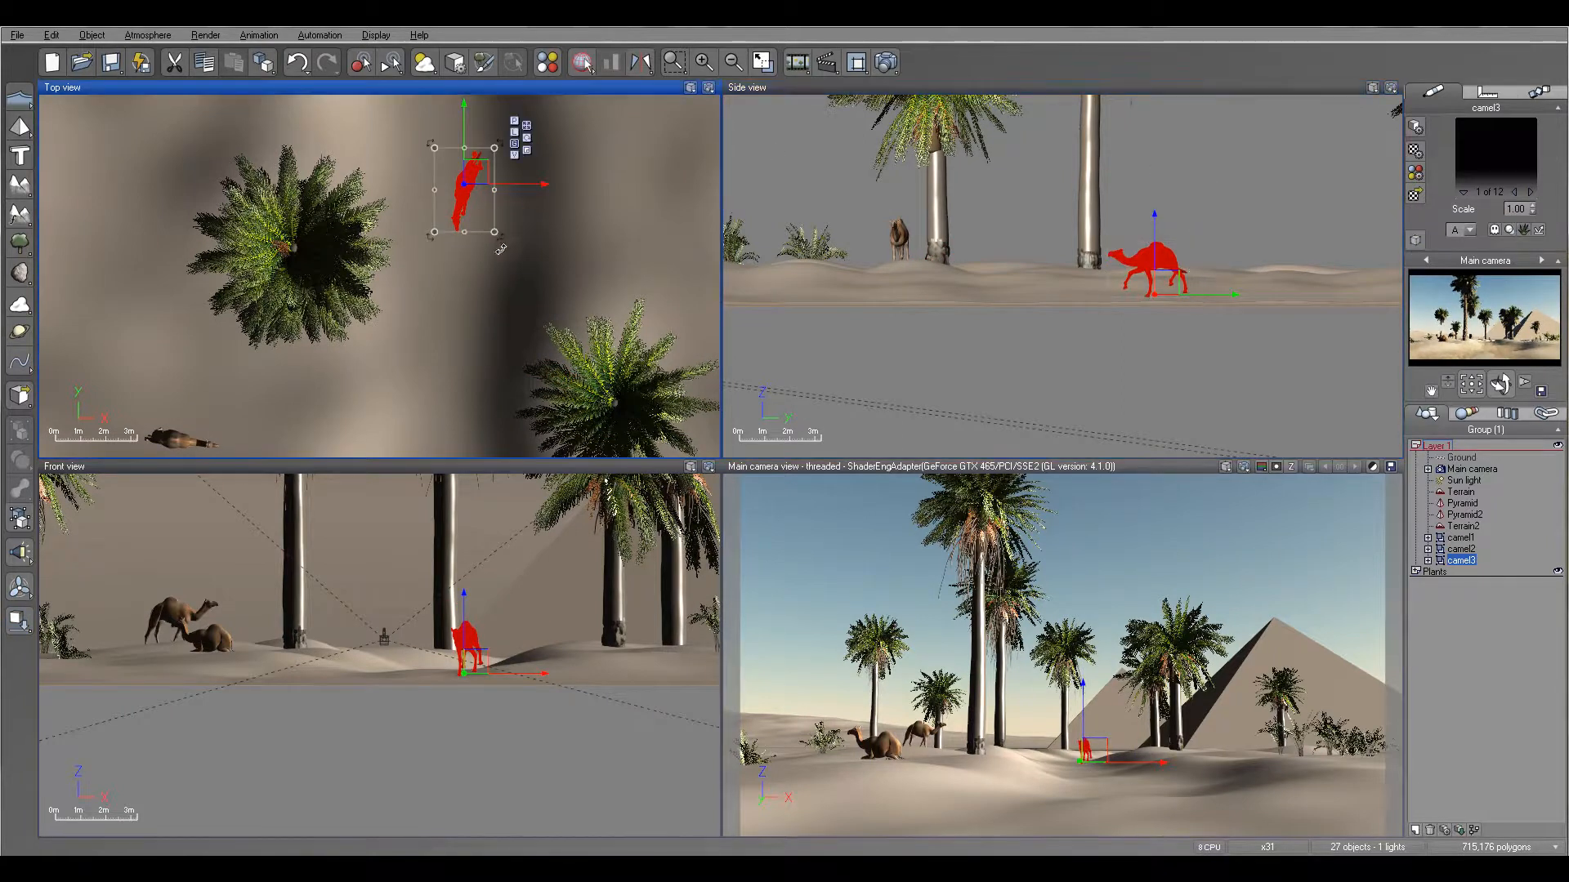
{"action": "left_click_drag", "start_coordinate": [501, 245], "coordinate": [504, 246]}
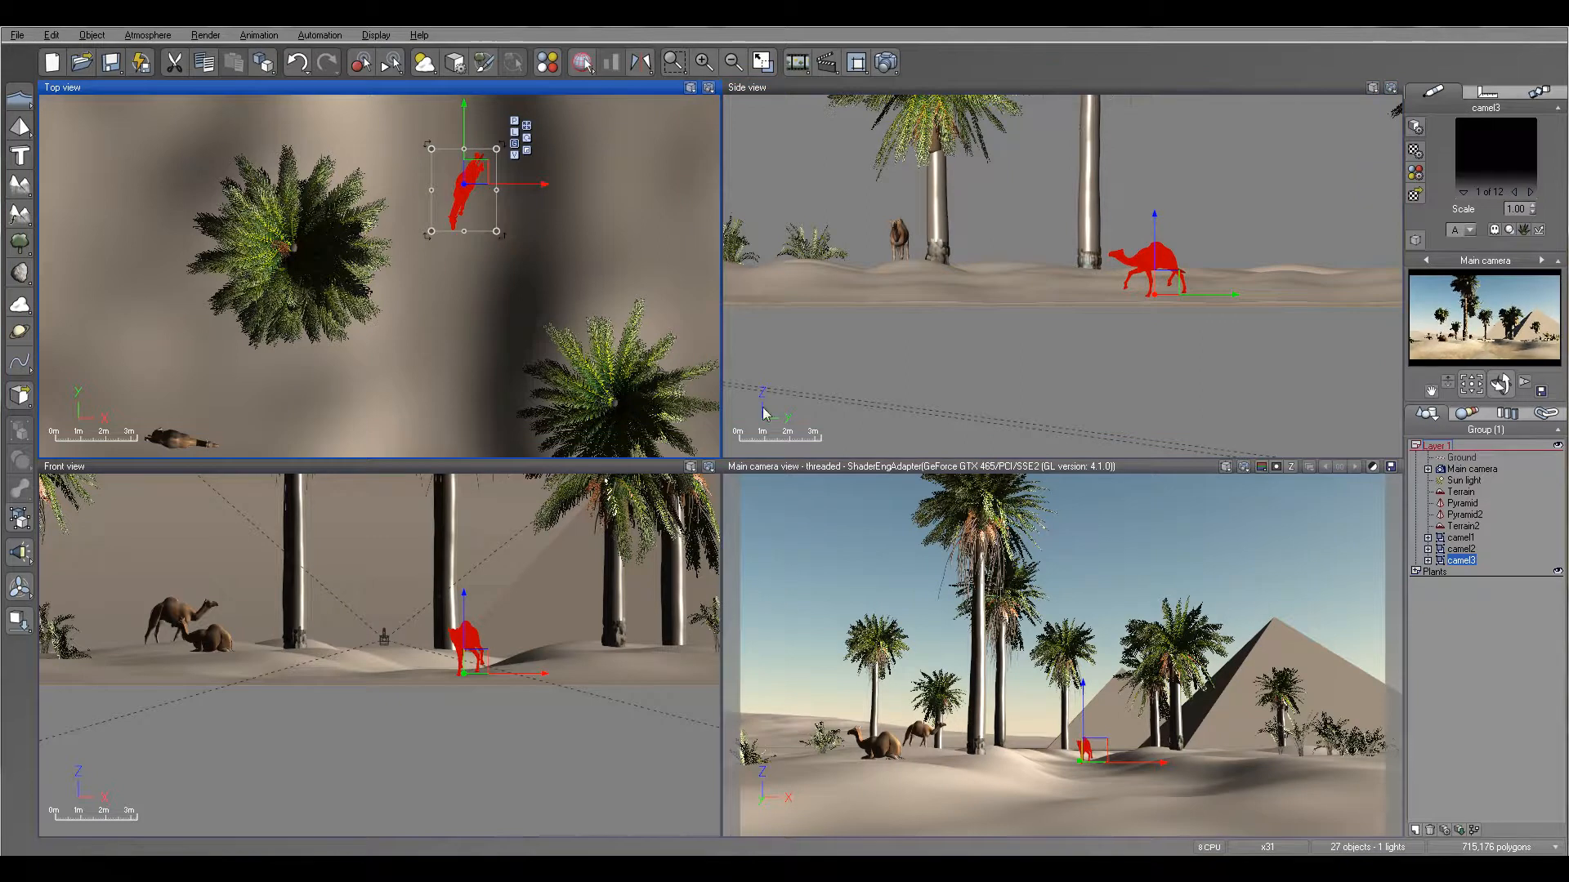
- Load the camel4.vob object from the desert folder into Layer 1
{"action": "left_click", "coordinate": [16, 35]}
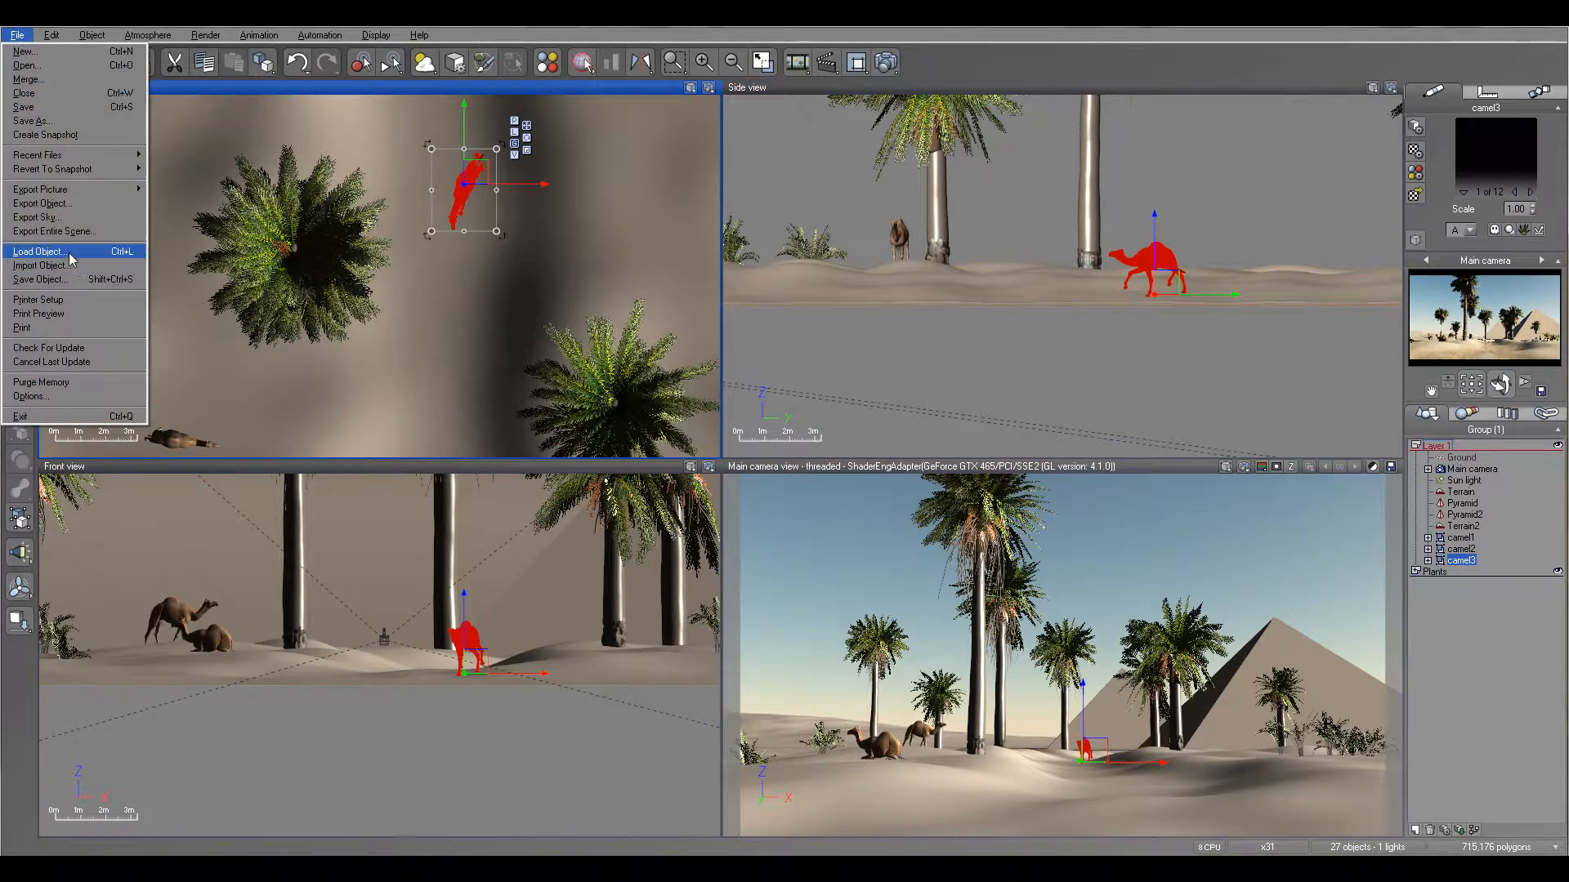
{"action": "left_click", "coordinate": [79, 255]}
{"action": "left_click", "coordinate": [823, 619]}
{"action": "left_click", "coordinate": [894, 201]}
{"action": "left_click", "coordinate": [1479, 512]}
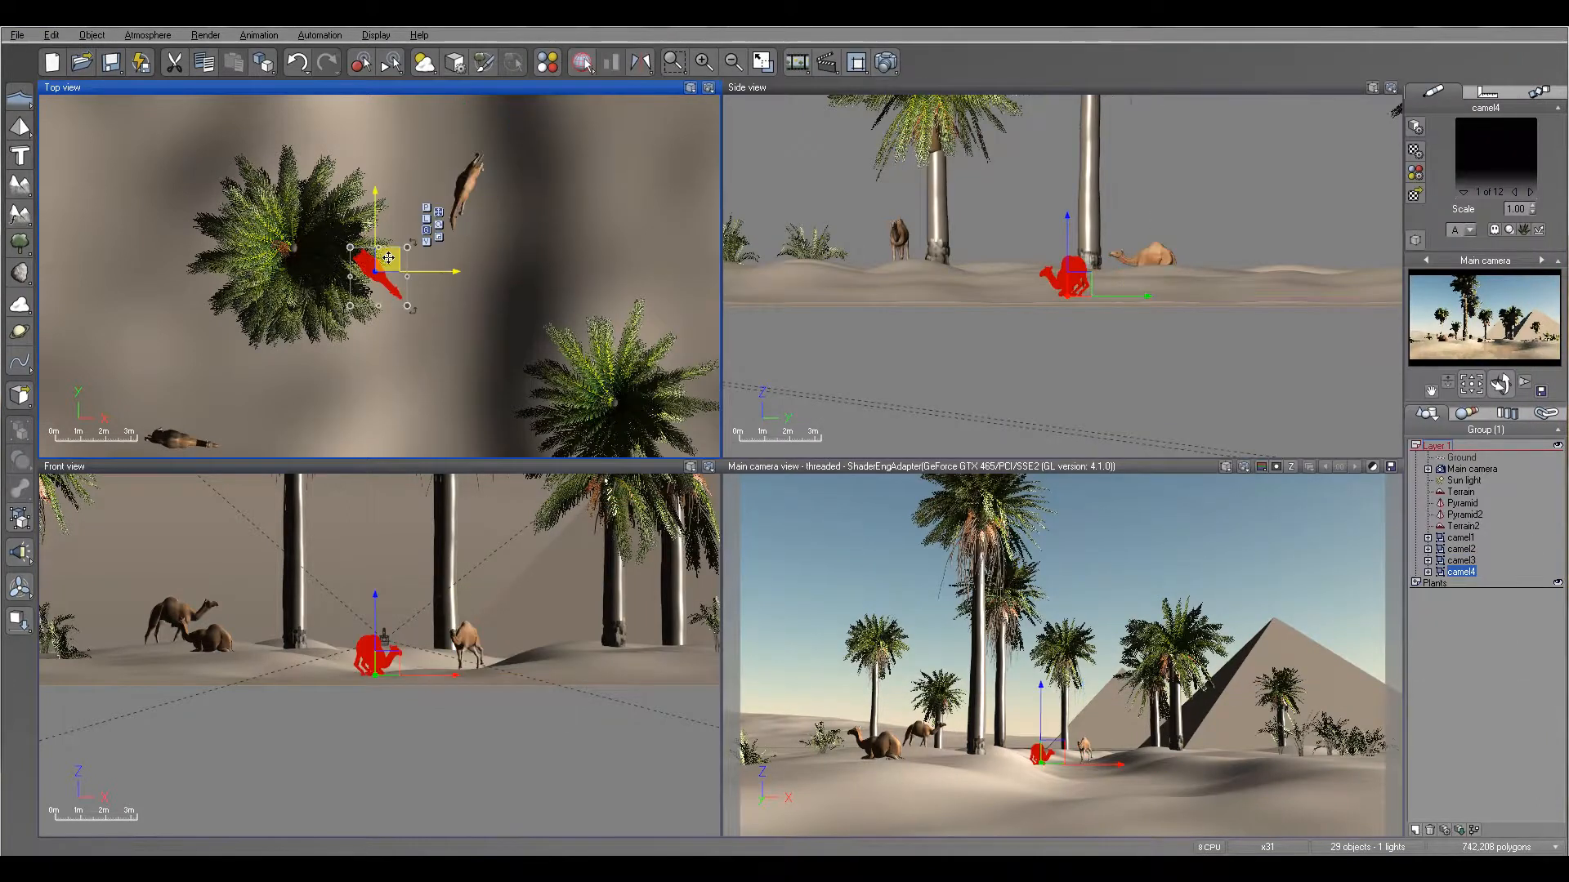
- Move camel4 across the terrain to the area between the small palm and the sitting camel1
{"action": "left_click_drag", "start_coordinate": [389, 263], "coordinate": [314, 373]}
{"action": "right_click_drag", "start_coordinate": [491, 425], "coordinate": [609, 133]}
{"action": "right_click_drag", "start_coordinate": [504, 123], "coordinate": [585, 265]}
{"action": "left_click_drag", "start_coordinate": [504, 237], "coordinate": [342, 431]}
{"action": "right_click_drag", "start_coordinate": [373, 391], "coordinate": [413, 103]}
{"action": "left_click_drag", "start_coordinate": [396, 137], "coordinate": [384, 326]}
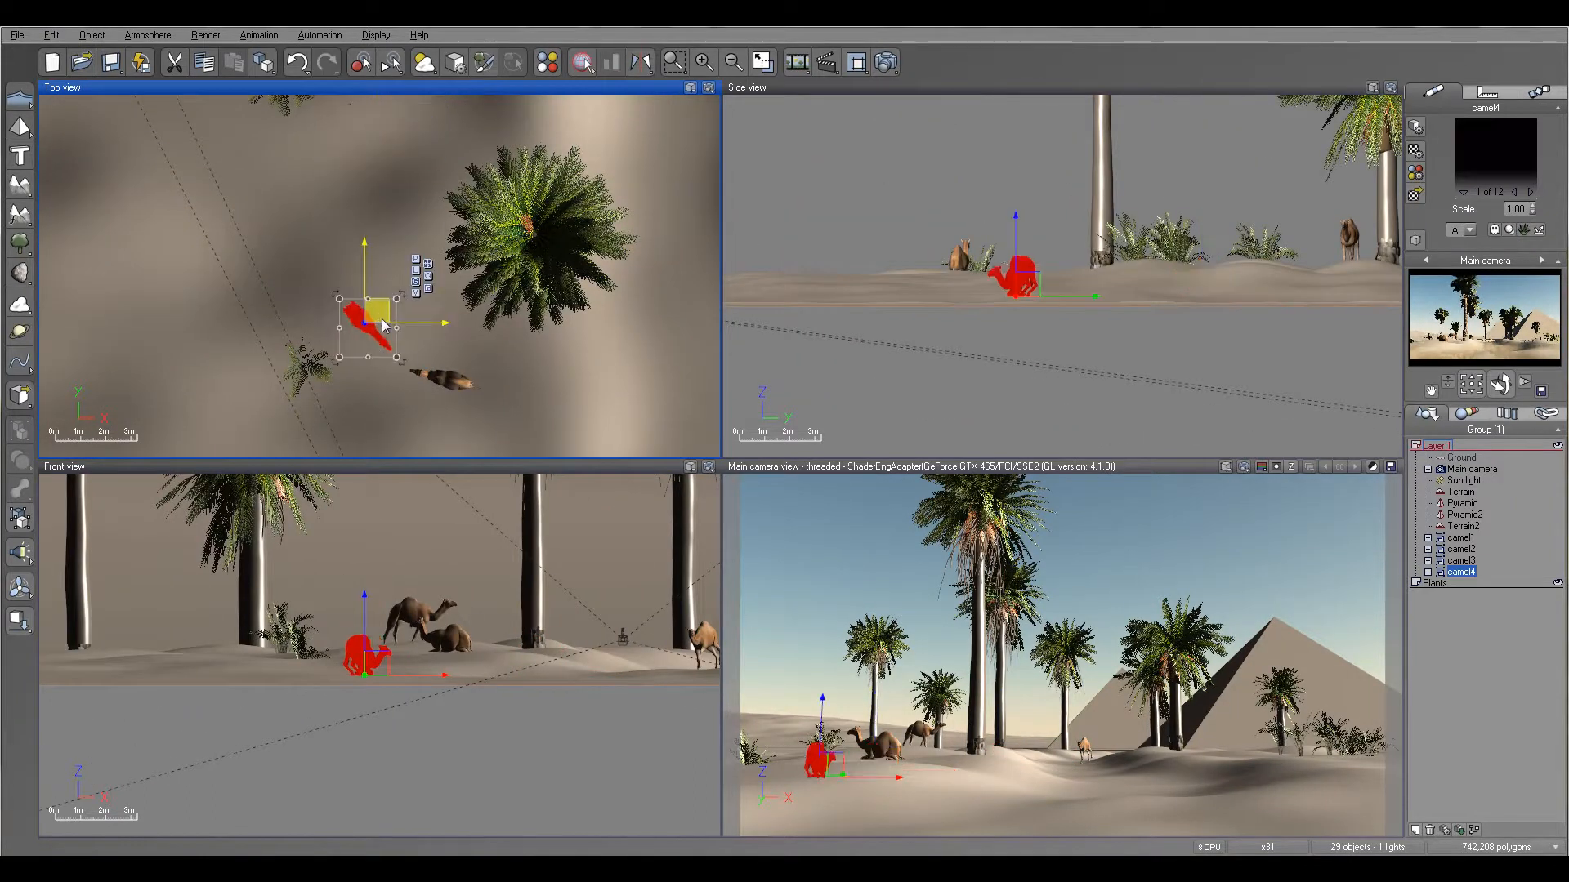
- Raise camel4 above the terrain, shift it in front of camel1 on the camera side, and drop it onto the surface
{"action": "left_click_drag", "start_coordinate": [1017, 273], "coordinate": [1015, 196]}
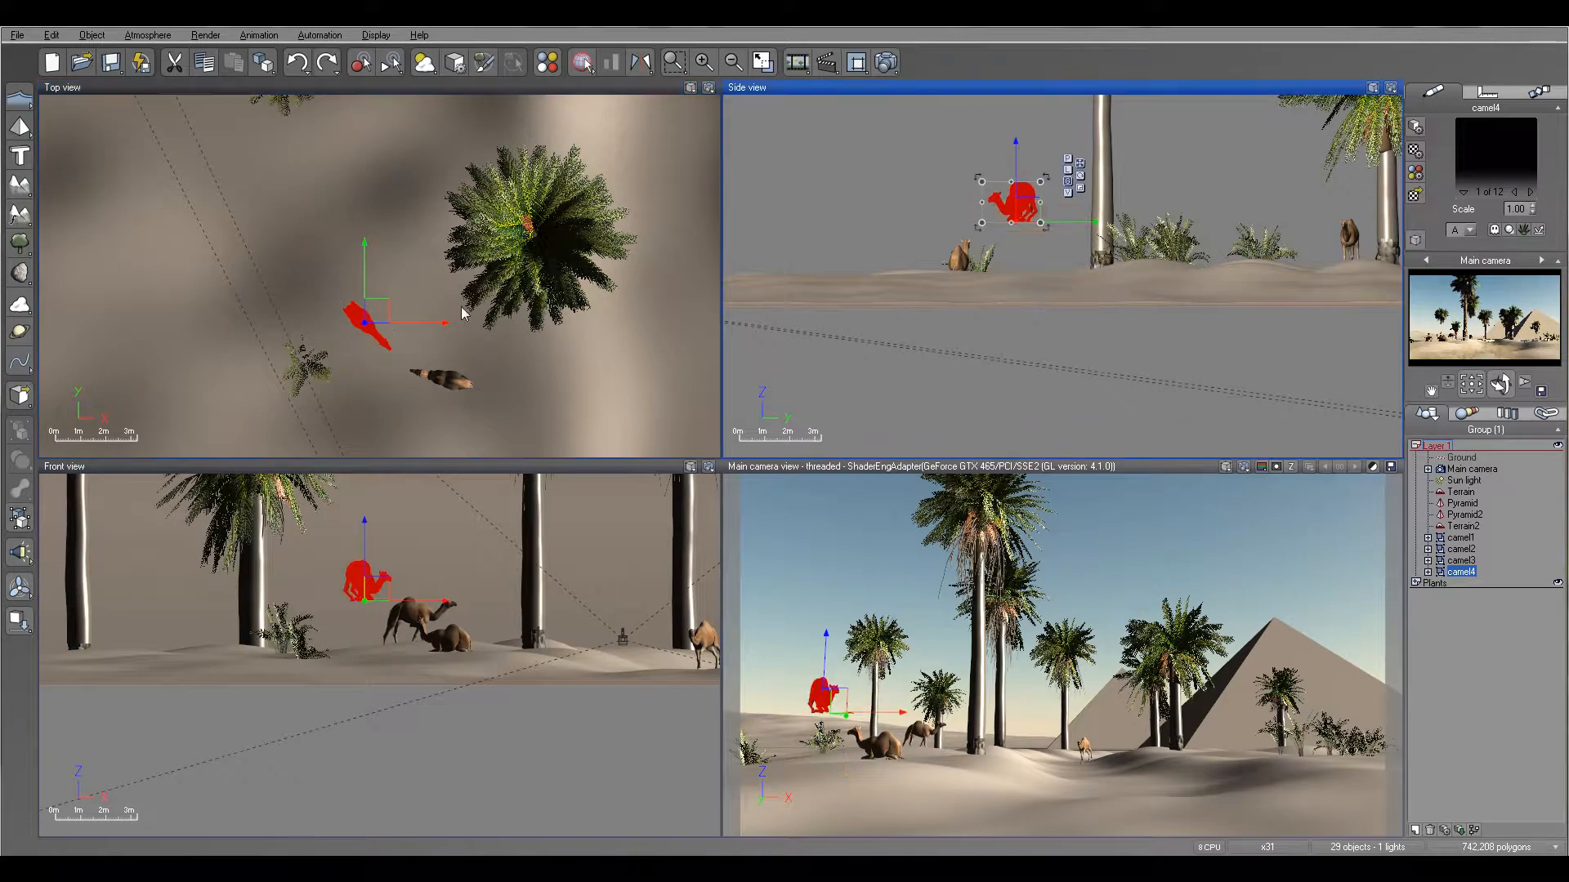
{"action": "right_click_drag", "start_coordinate": [408, 327], "coordinate": [420, 202]}
{"action": "left_click_drag", "start_coordinate": [387, 186], "coordinate": [406, 278]}
{"action": "left_click", "coordinate": [19, 621]}
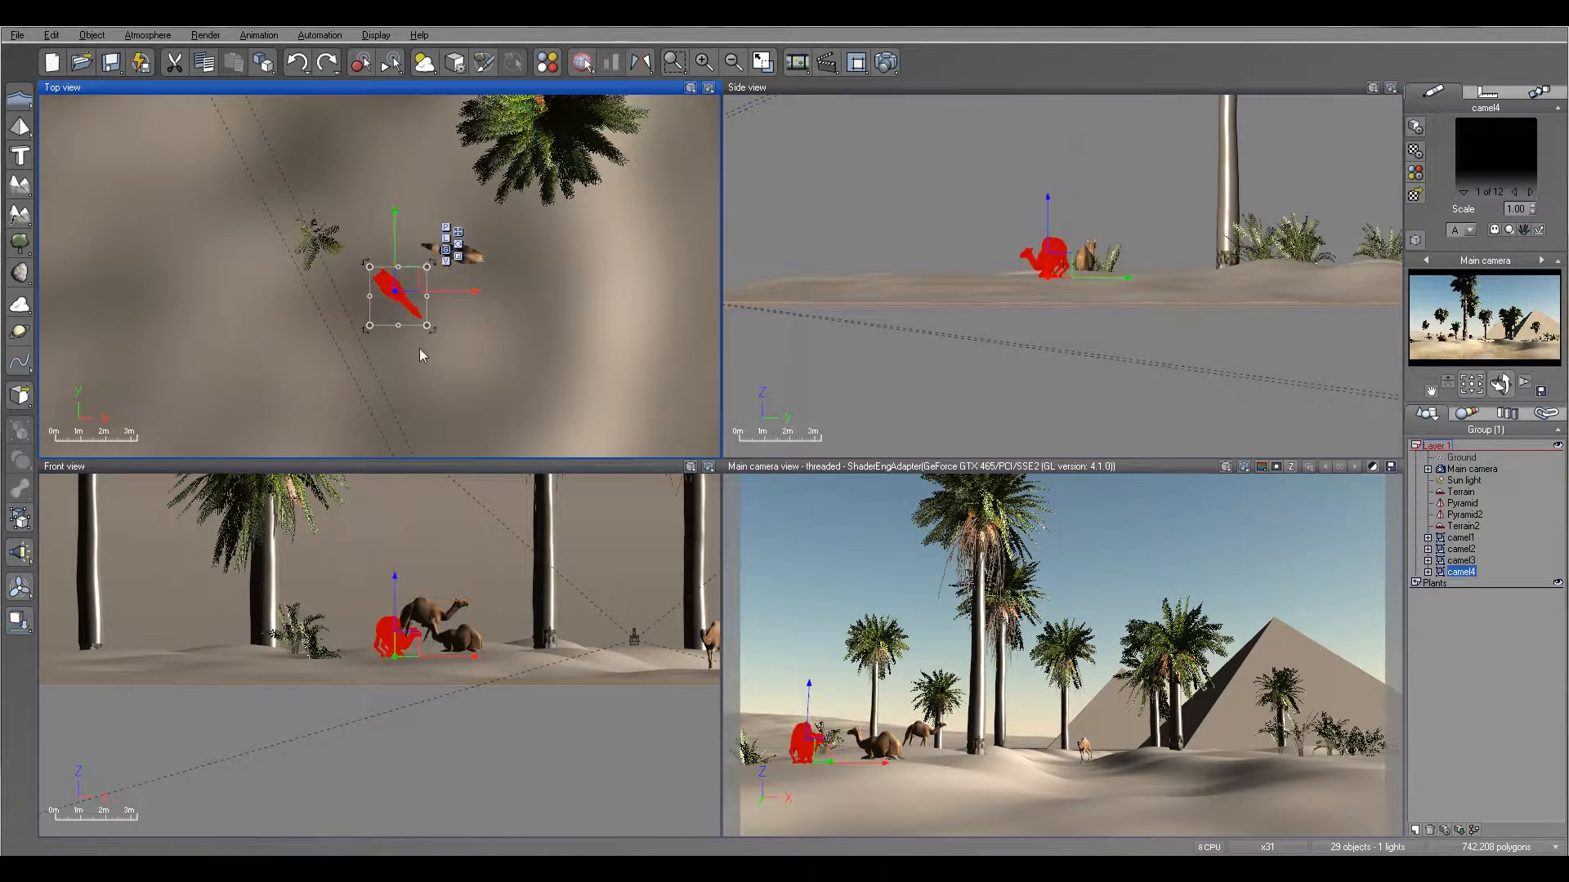
{"action": "left_click", "coordinate": [1048, 194]}
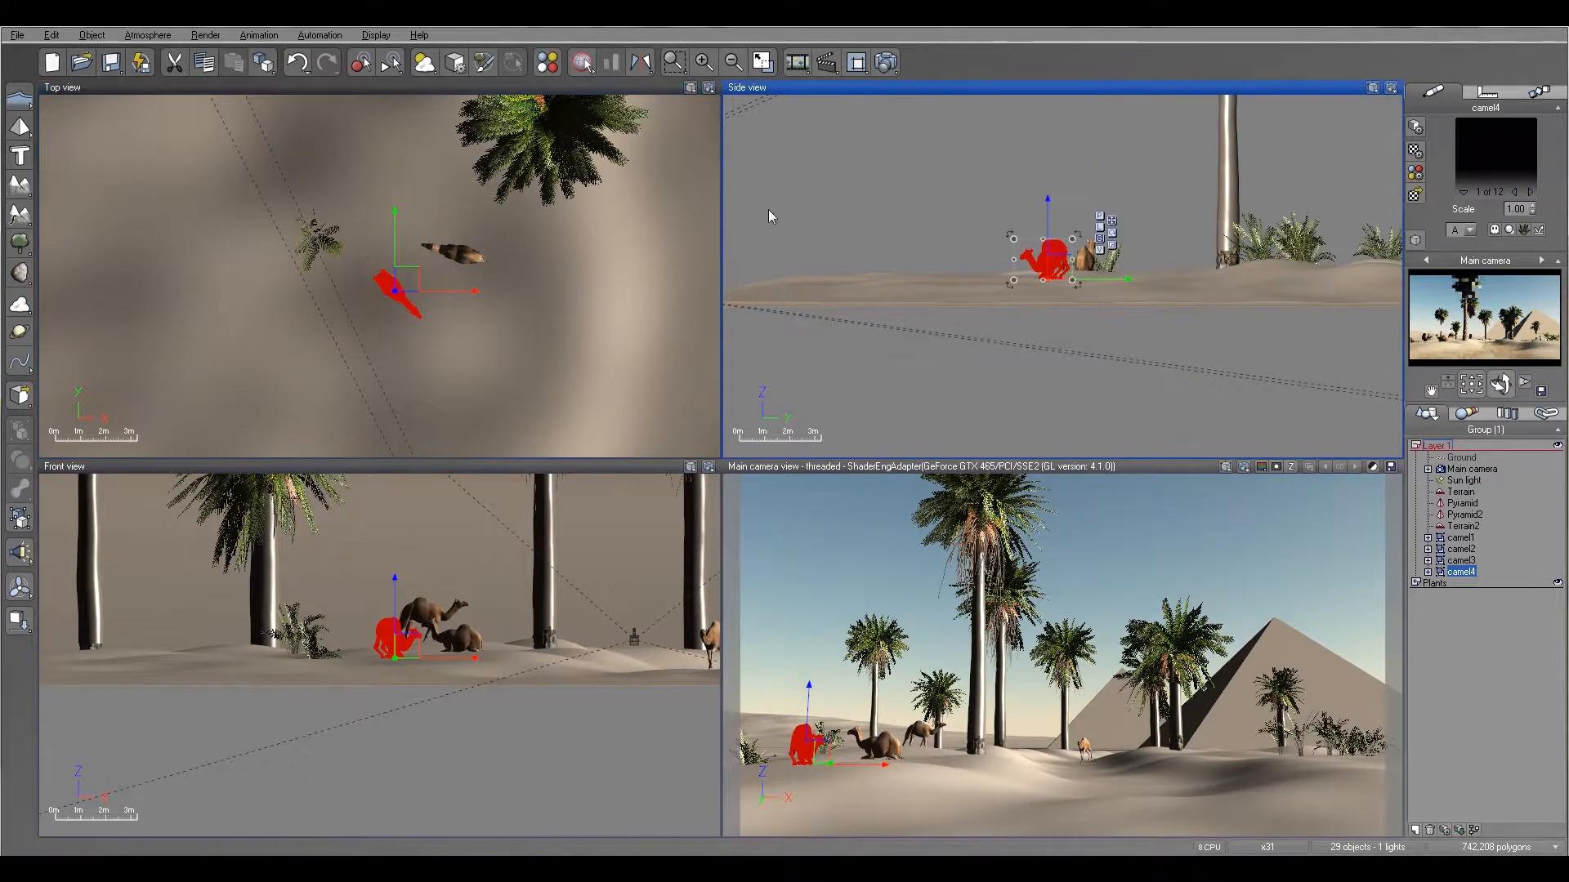
- Load the camel5.vob object from the desert folder into Layer 1
{"action": "right_click_drag", "start_coordinate": [522, 215], "coordinate": [93, 303]}
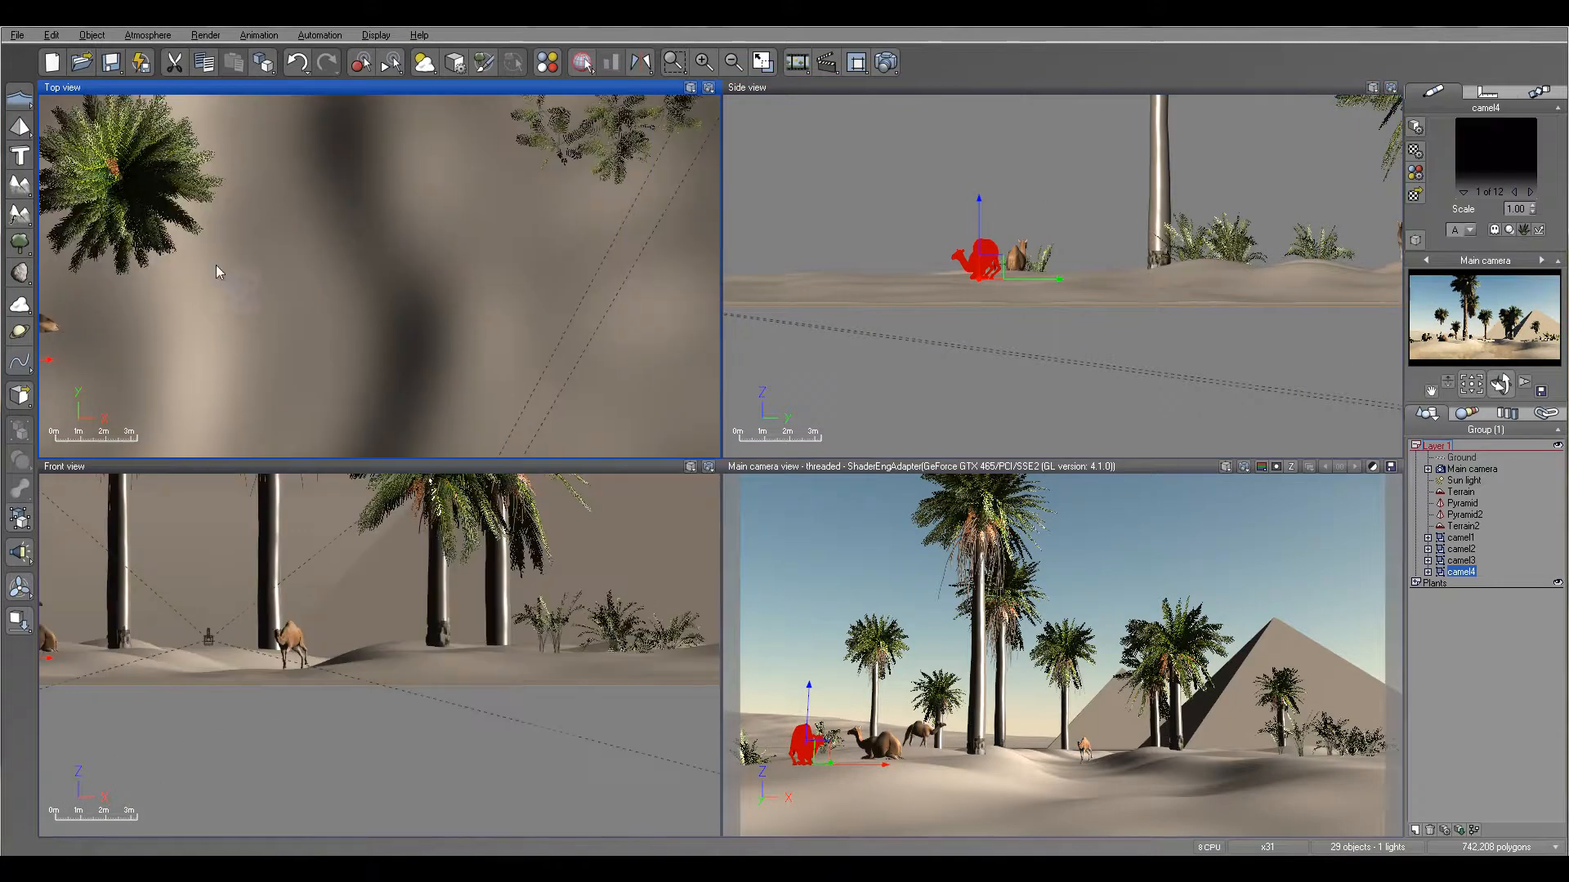
{"action": "right_click_drag", "start_coordinate": [561, 286], "coordinate": [584, 337]}
{"action": "left_click", "coordinate": [20, 36]}
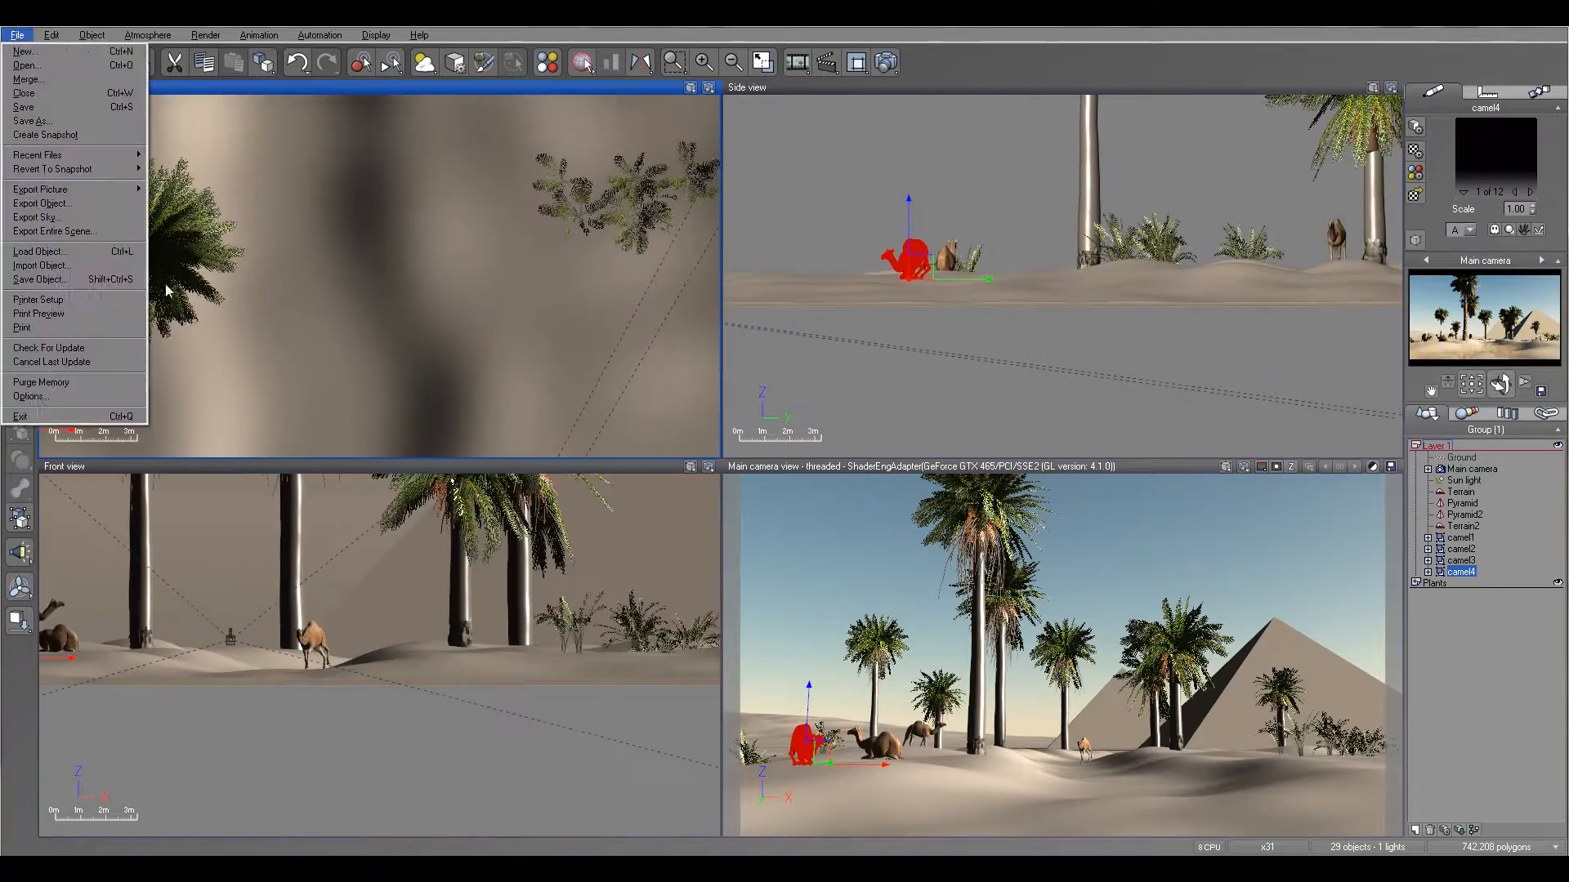
{"action": "left_click", "coordinate": [74, 253]}
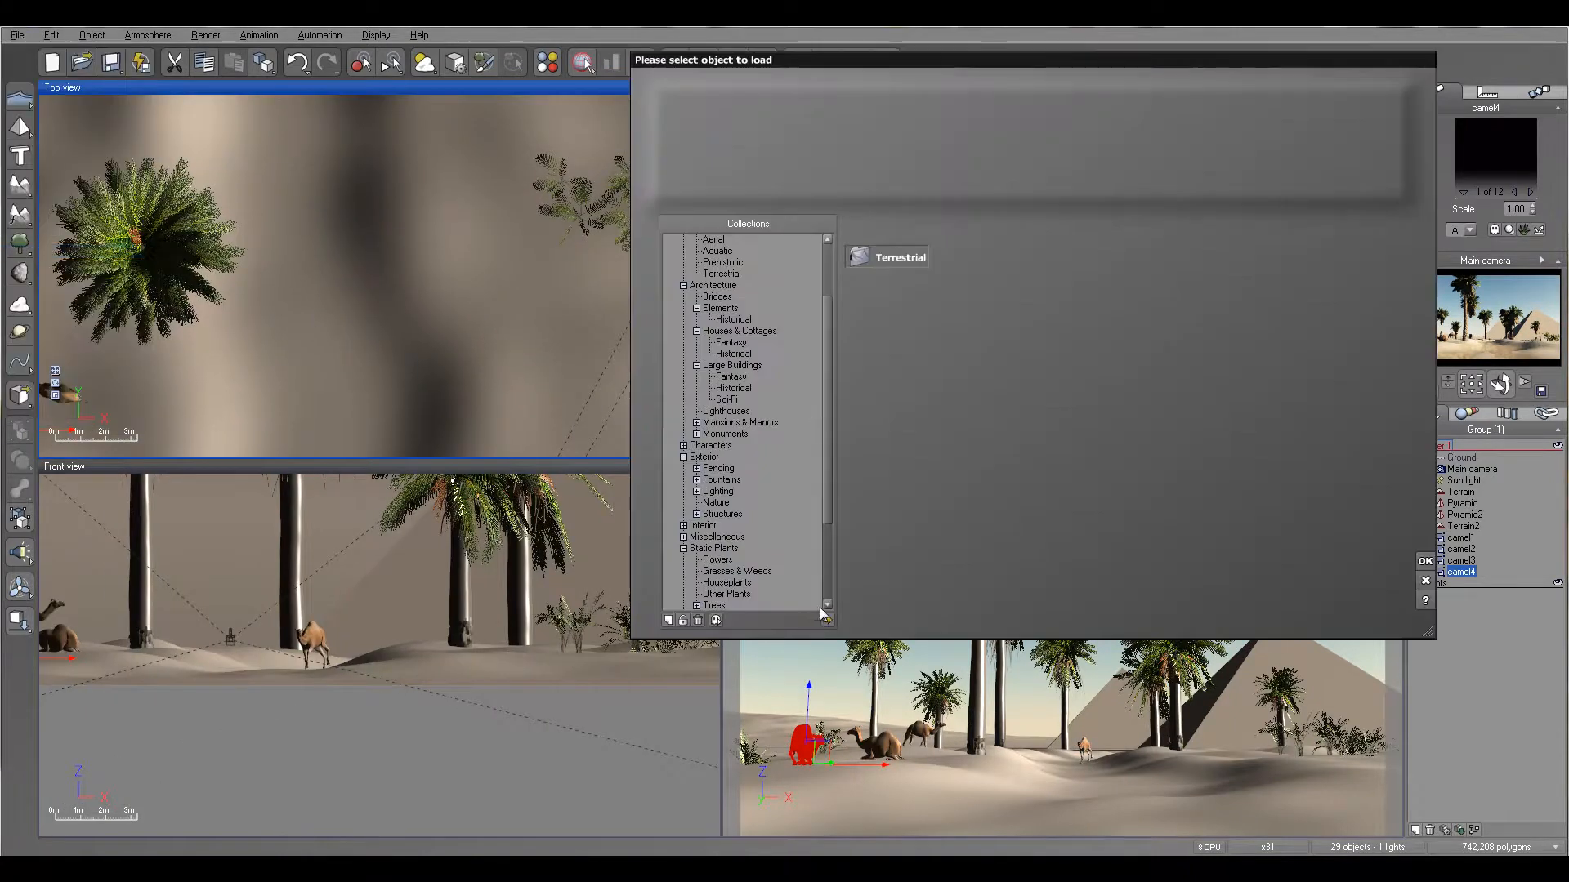
{"action": "left_click", "coordinate": [827, 621]}
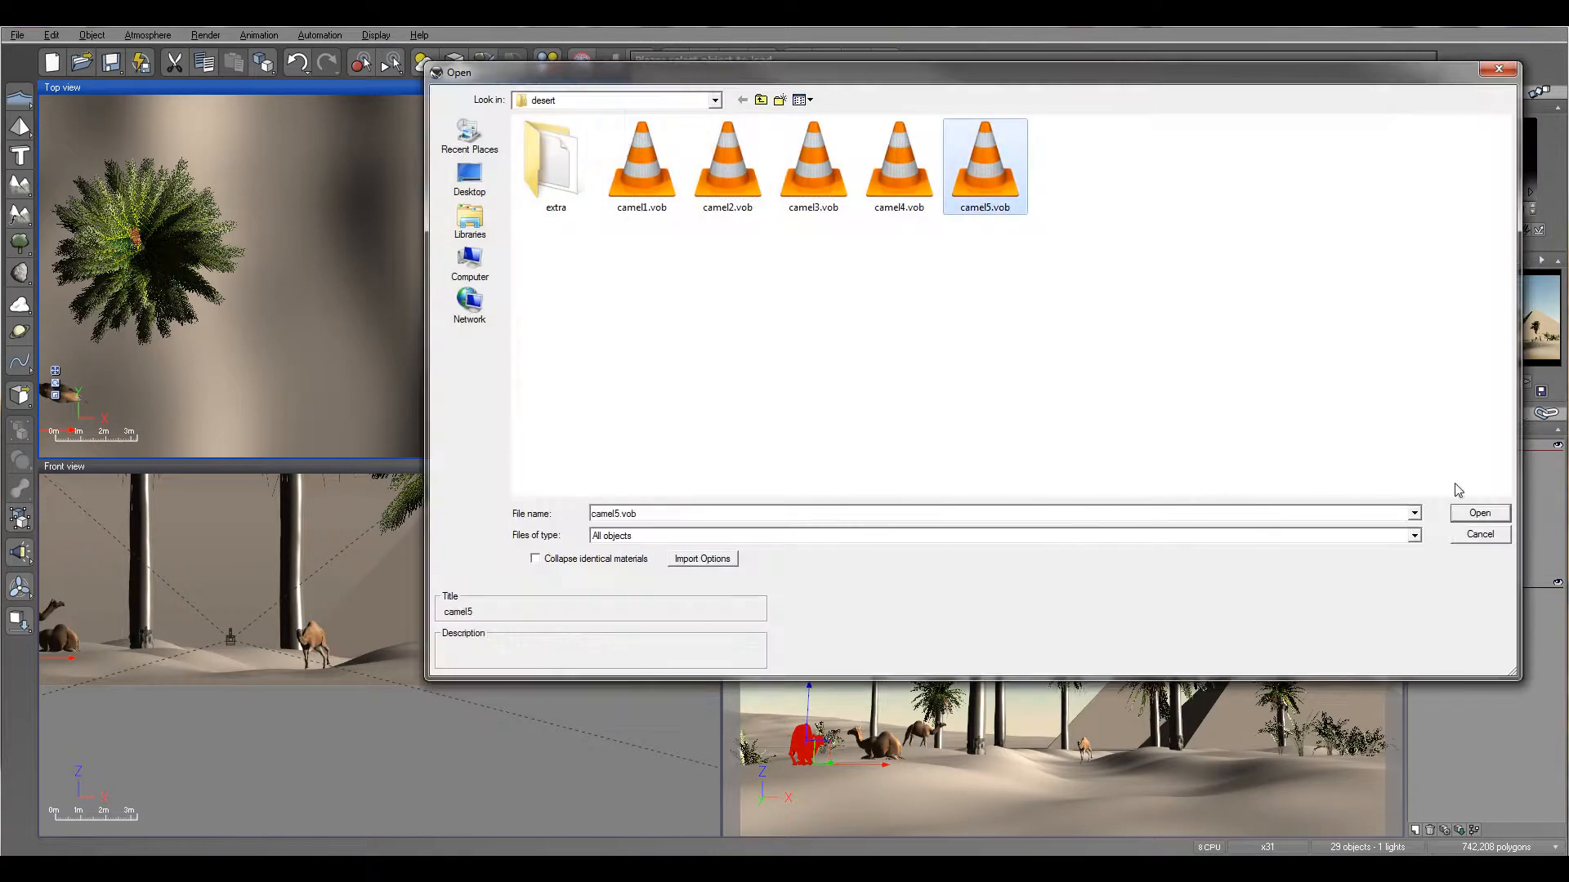
{"action": "left_click", "coordinate": [1479, 513]}
- Move camel5 to the open sand near the large date palm, then raise it and drop it onto the terrain
{"action": "left_click_drag", "start_coordinate": [444, 237], "coordinate": [290, 317]}
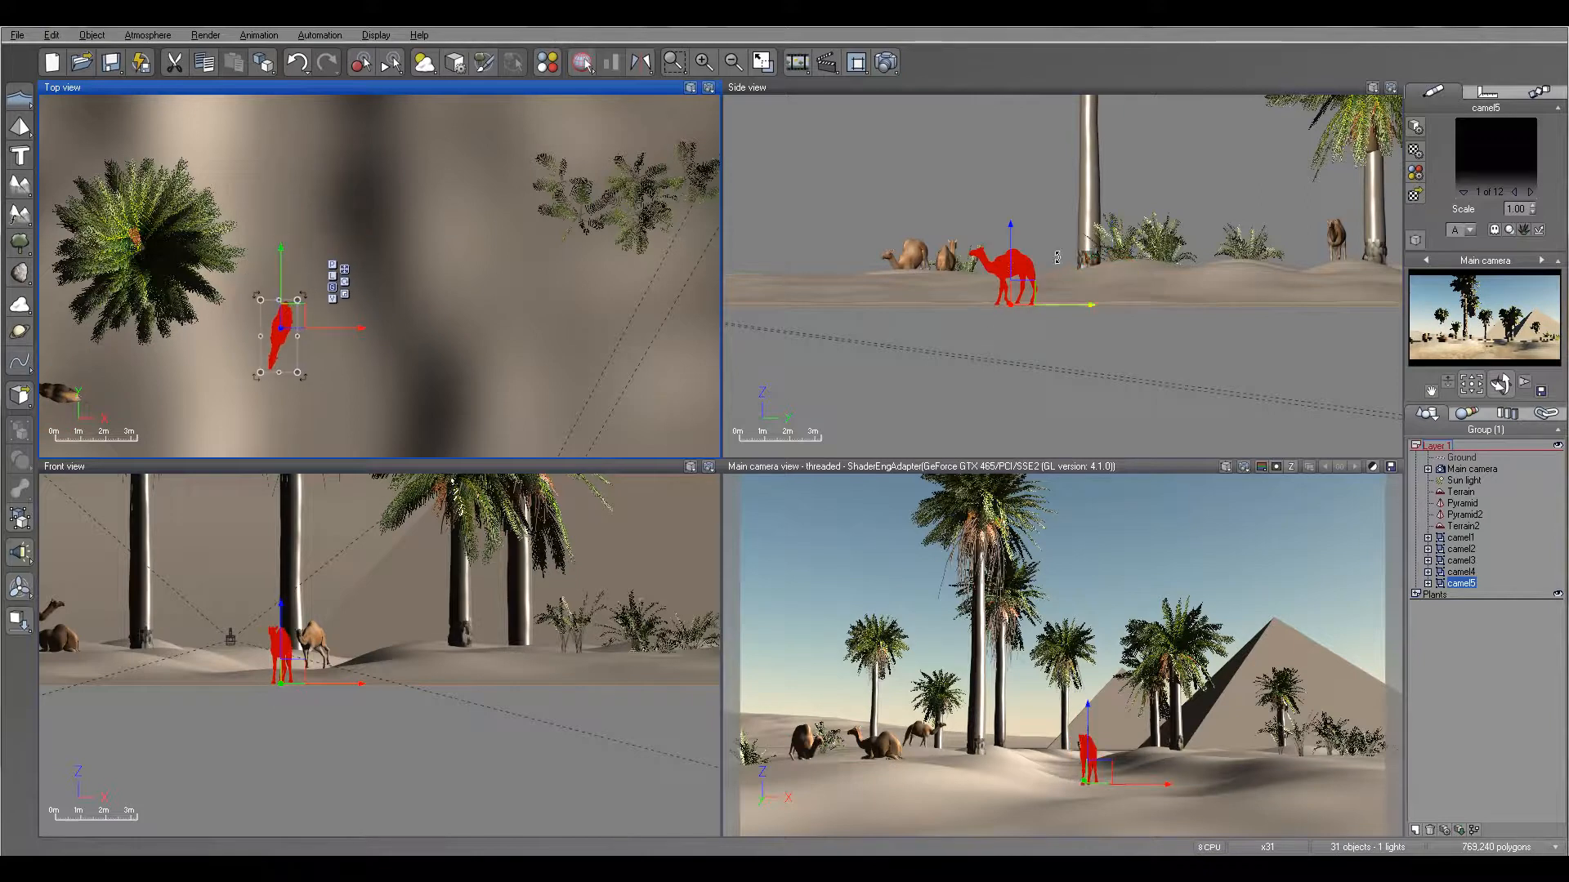
{"action": "left_click_drag", "start_coordinate": [1010, 238], "coordinate": [1011, 198]}
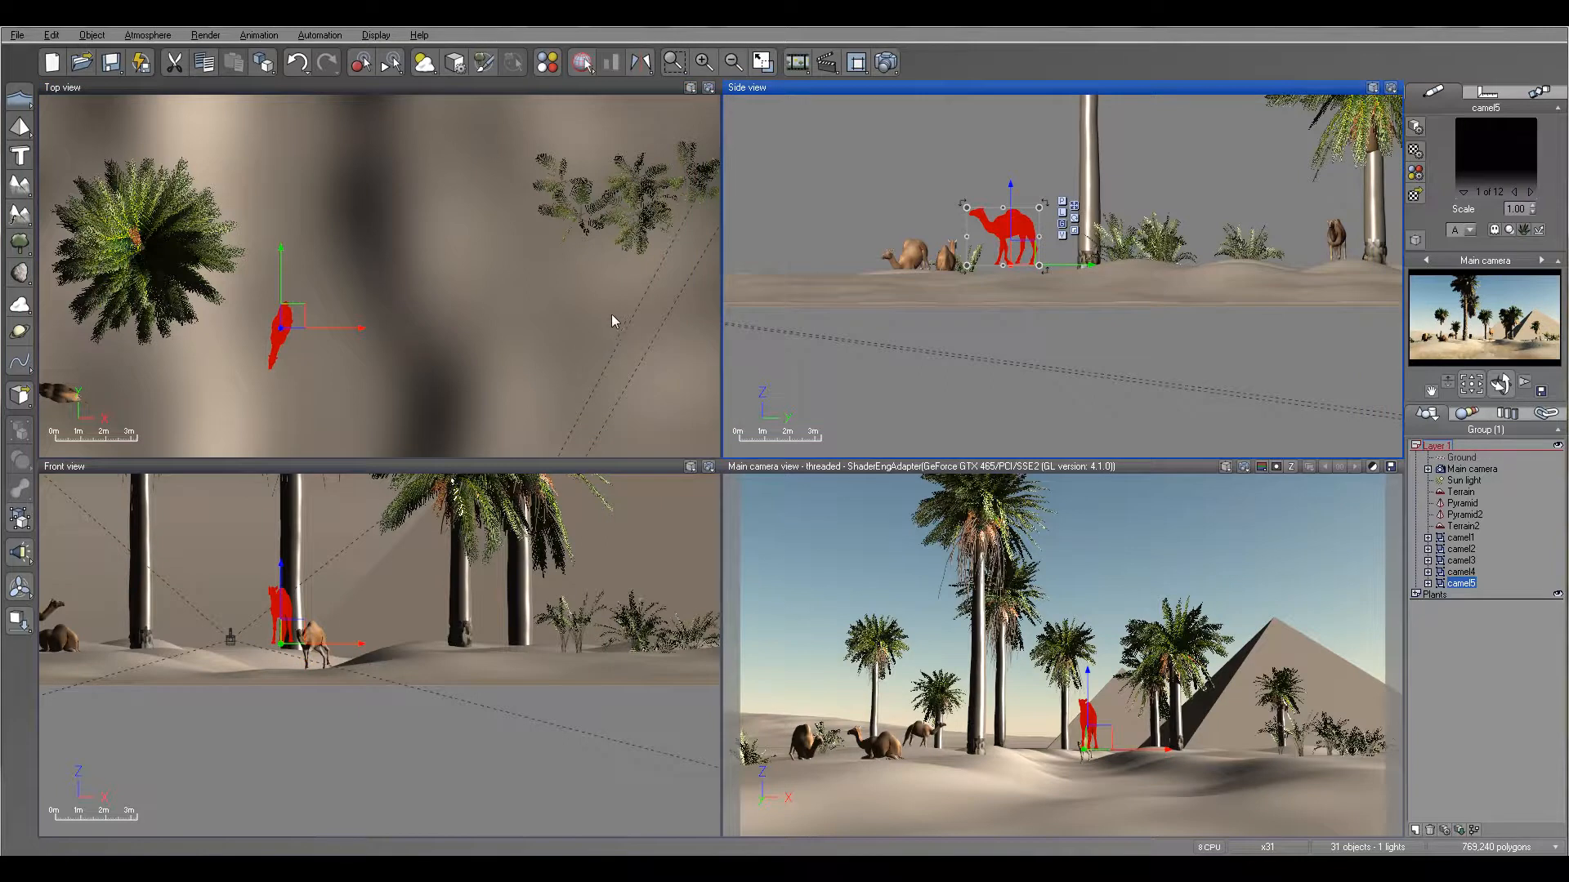
{"action": "left_click", "coordinate": [19, 613]}
- Move camel5 closer to the camera, in front of camel3, and rotate it about 10° clockwise as seen from above
{"action": "right_click_drag", "start_coordinate": [495, 272], "coordinate": [621, 178]}
{"action": "left_click_drag", "start_coordinate": [417, 220], "coordinate": [432, 327]}
{"action": "key", "text": "ctrl+z"}
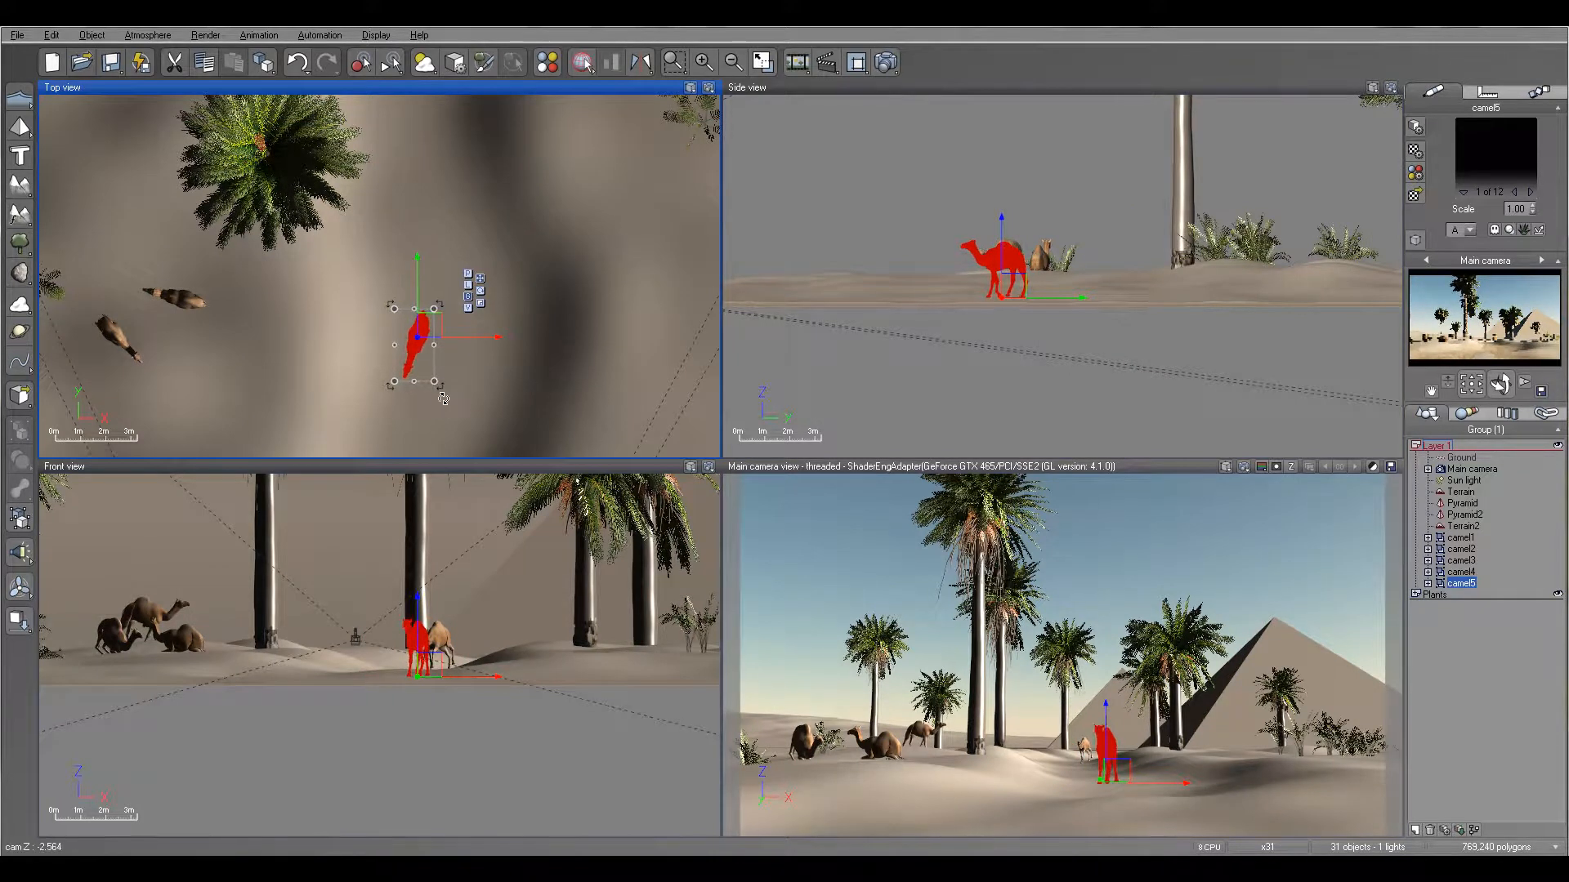
{"action": "left_click_drag", "start_coordinate": [439, 398], "coordinate": [437, 406]}
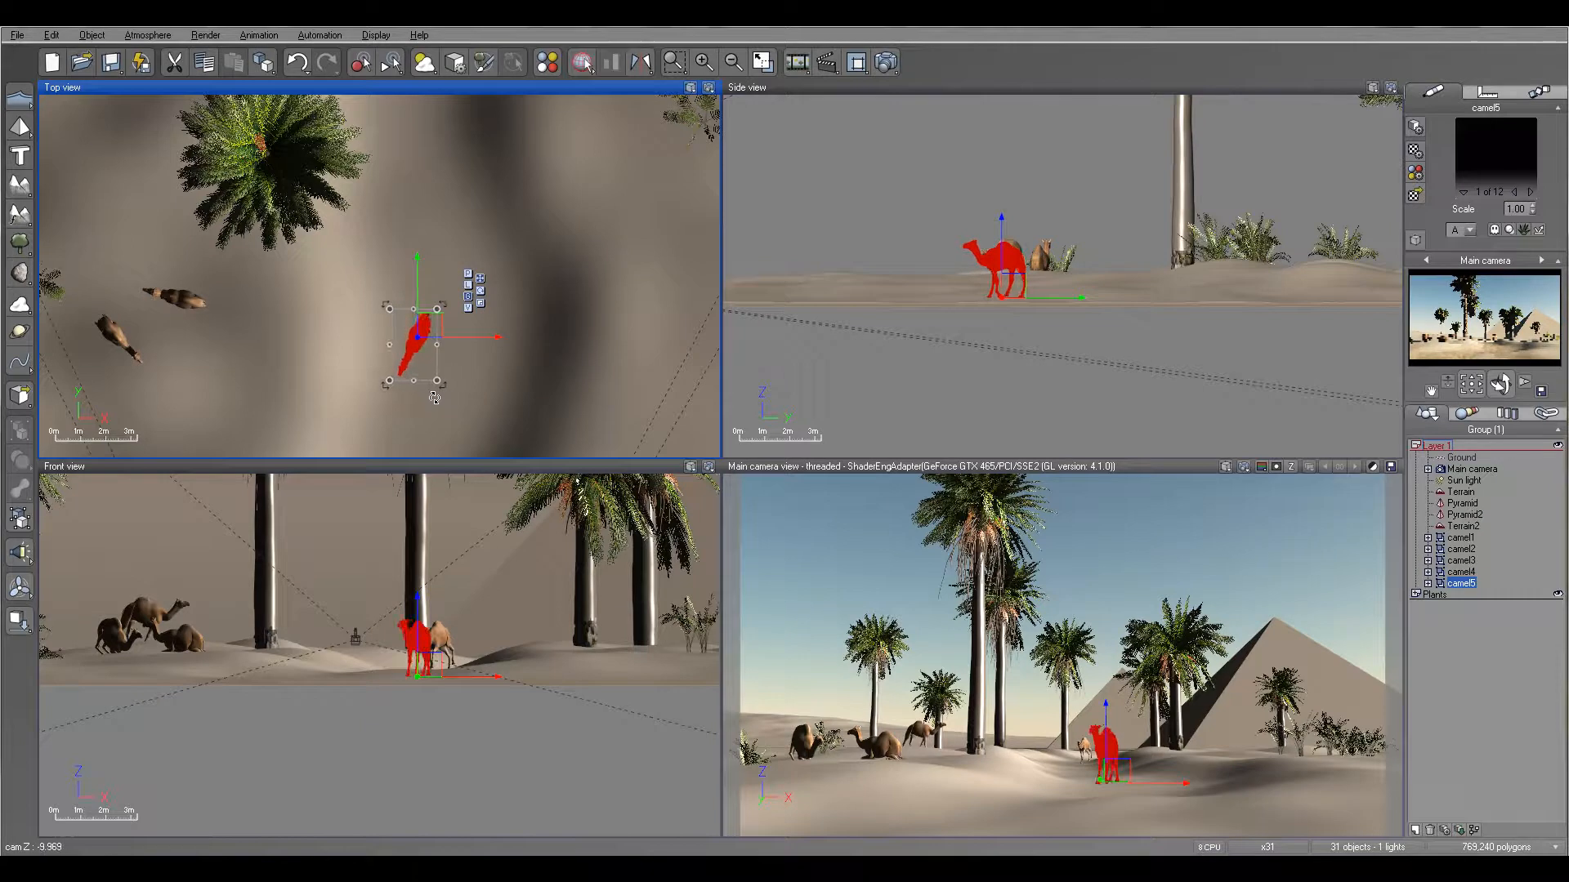
- Lower camel5 slightly in the side view so its feet rest on the sand
{"action": "left_click", "coordinate": [1003, 220]}
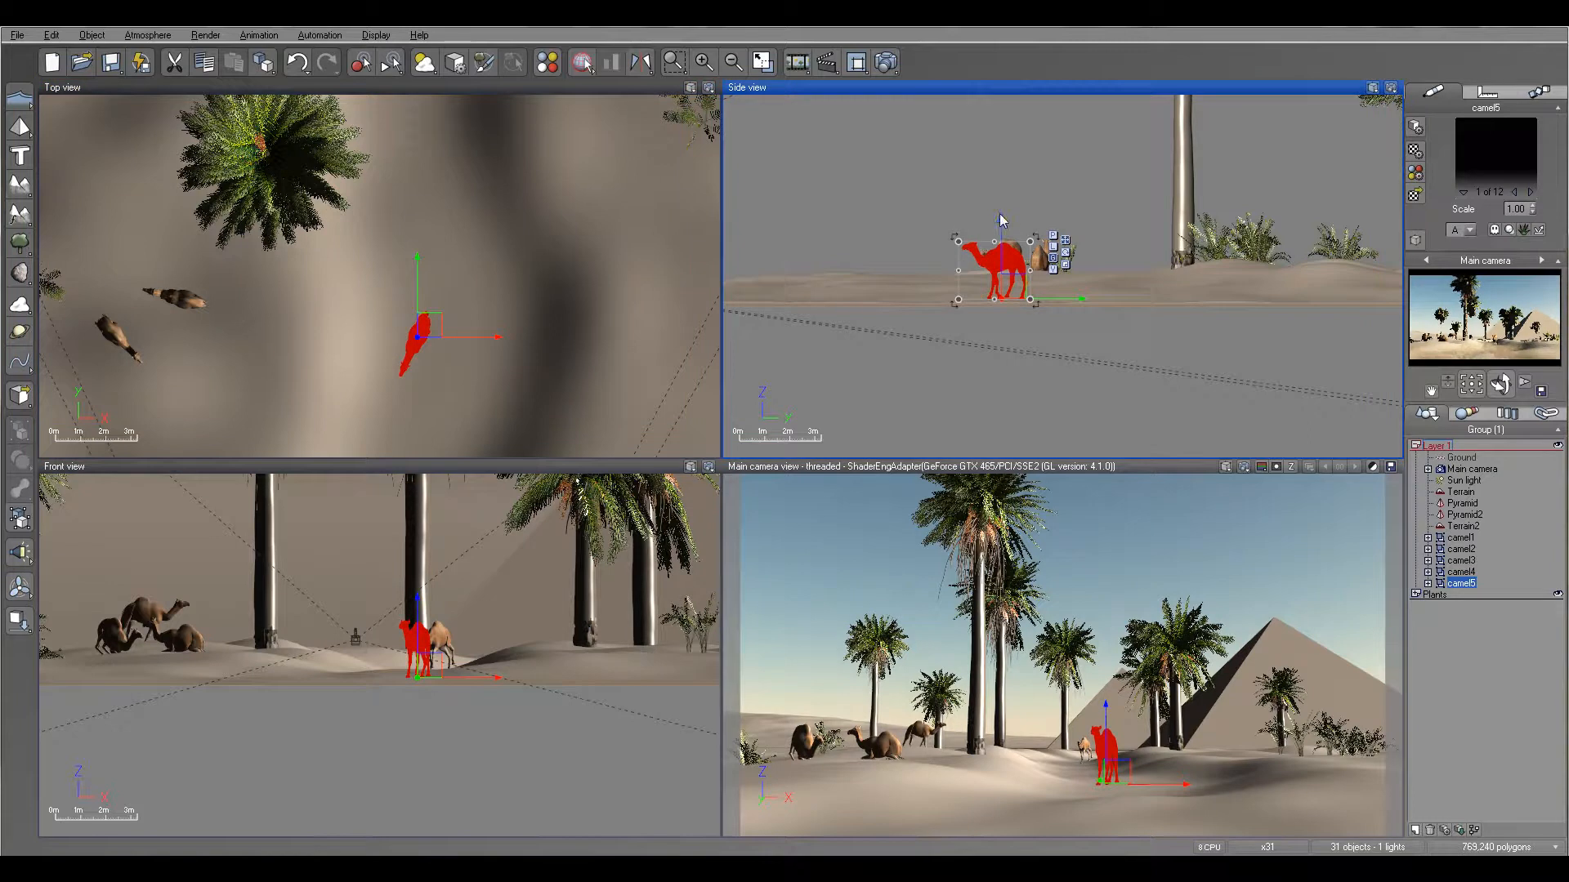
{"action": "scroll", "coordinate": [1033, 262], "scroll_direction": "up", "scroll_amount": 3}
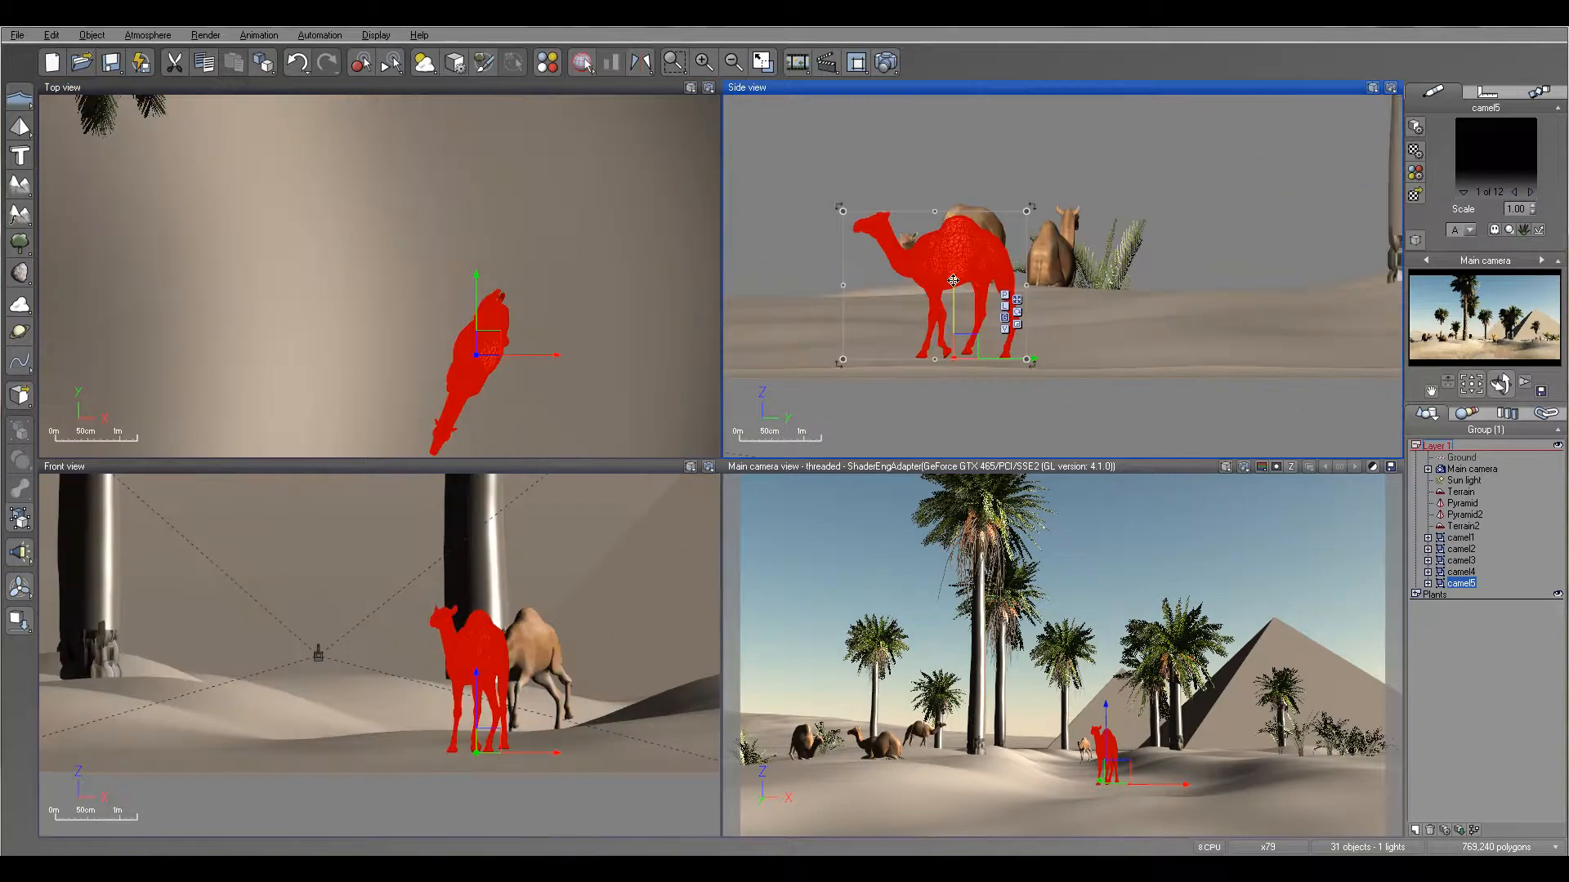
{"action": "left_click_drag", "start_coordinate": [953, 281], "coordinate": [954, 282]}
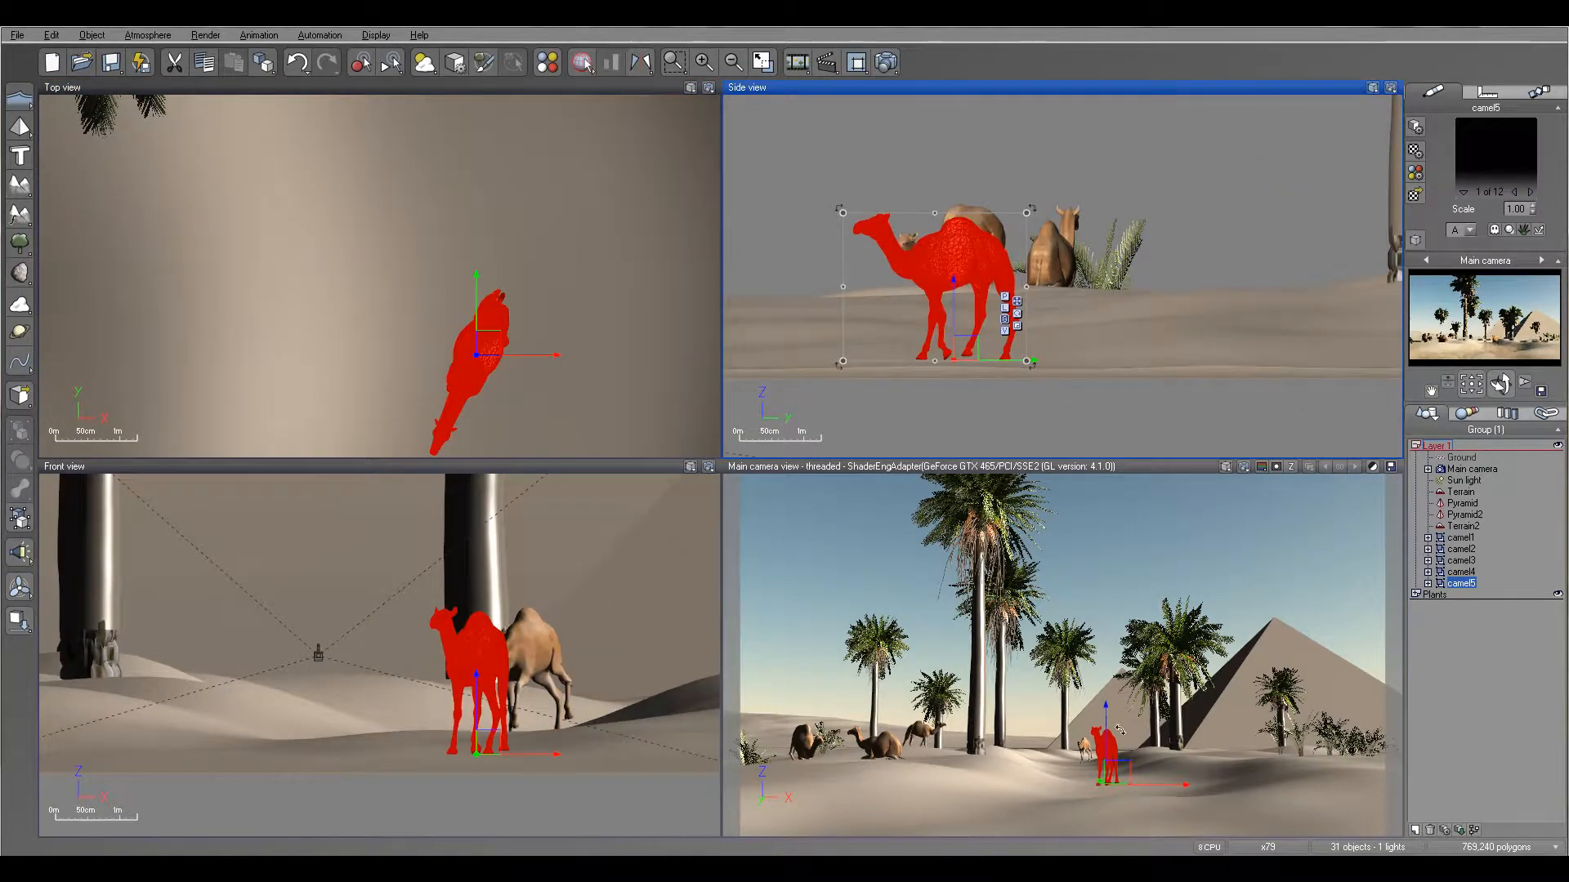
- Render the desert scene from the main camera to check the placement of the five camels
{"action": "left_click", "coordinate": [886, 63]}
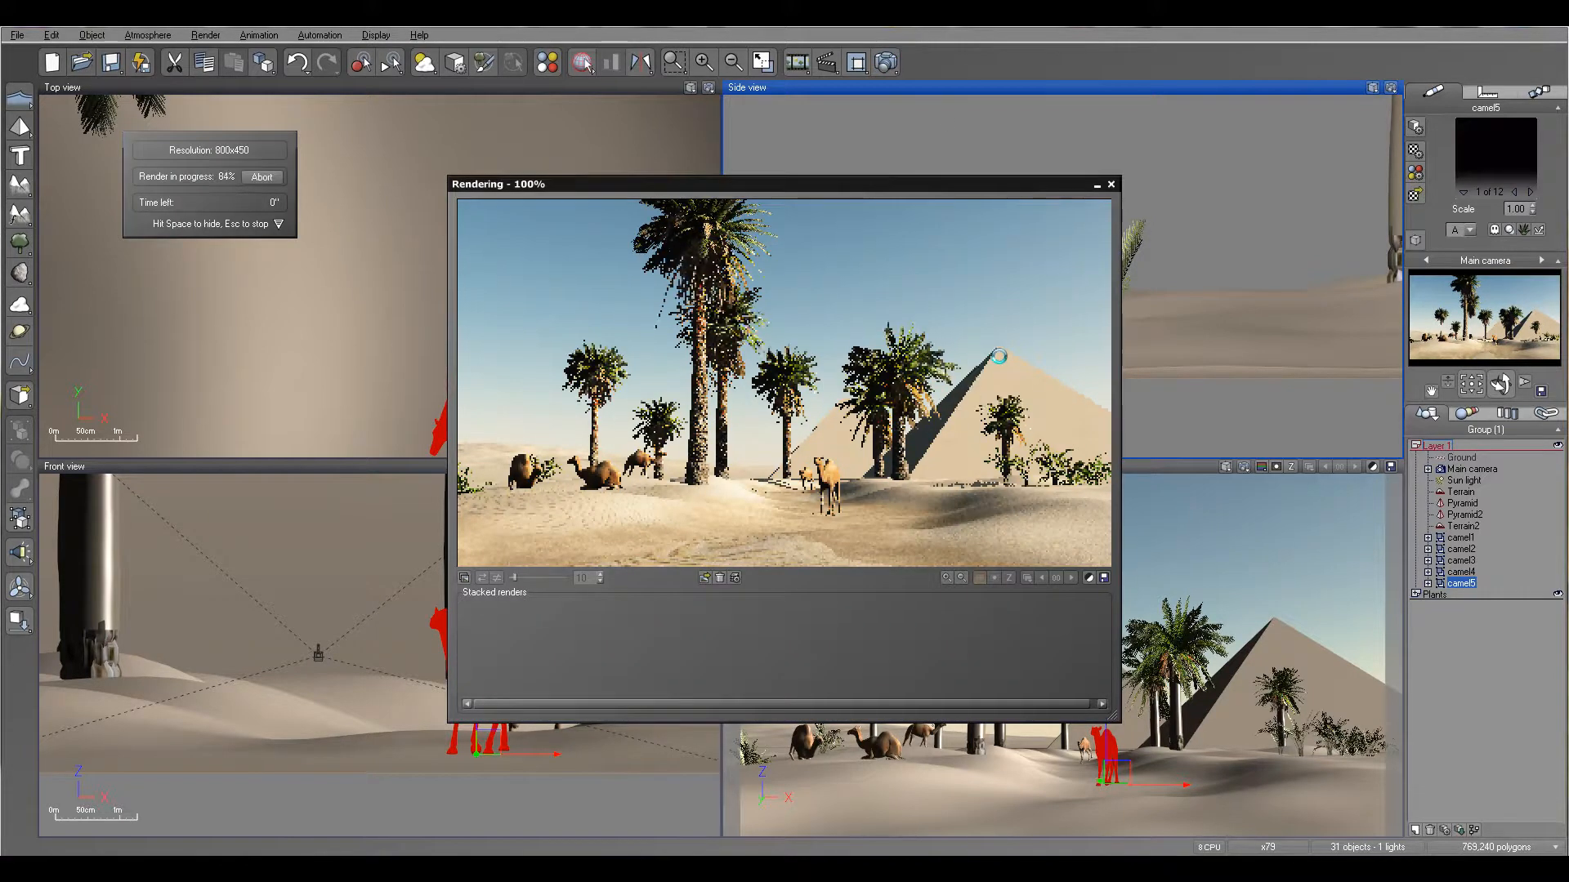
{"action": "left_click", "coordinate": [933, 567]}
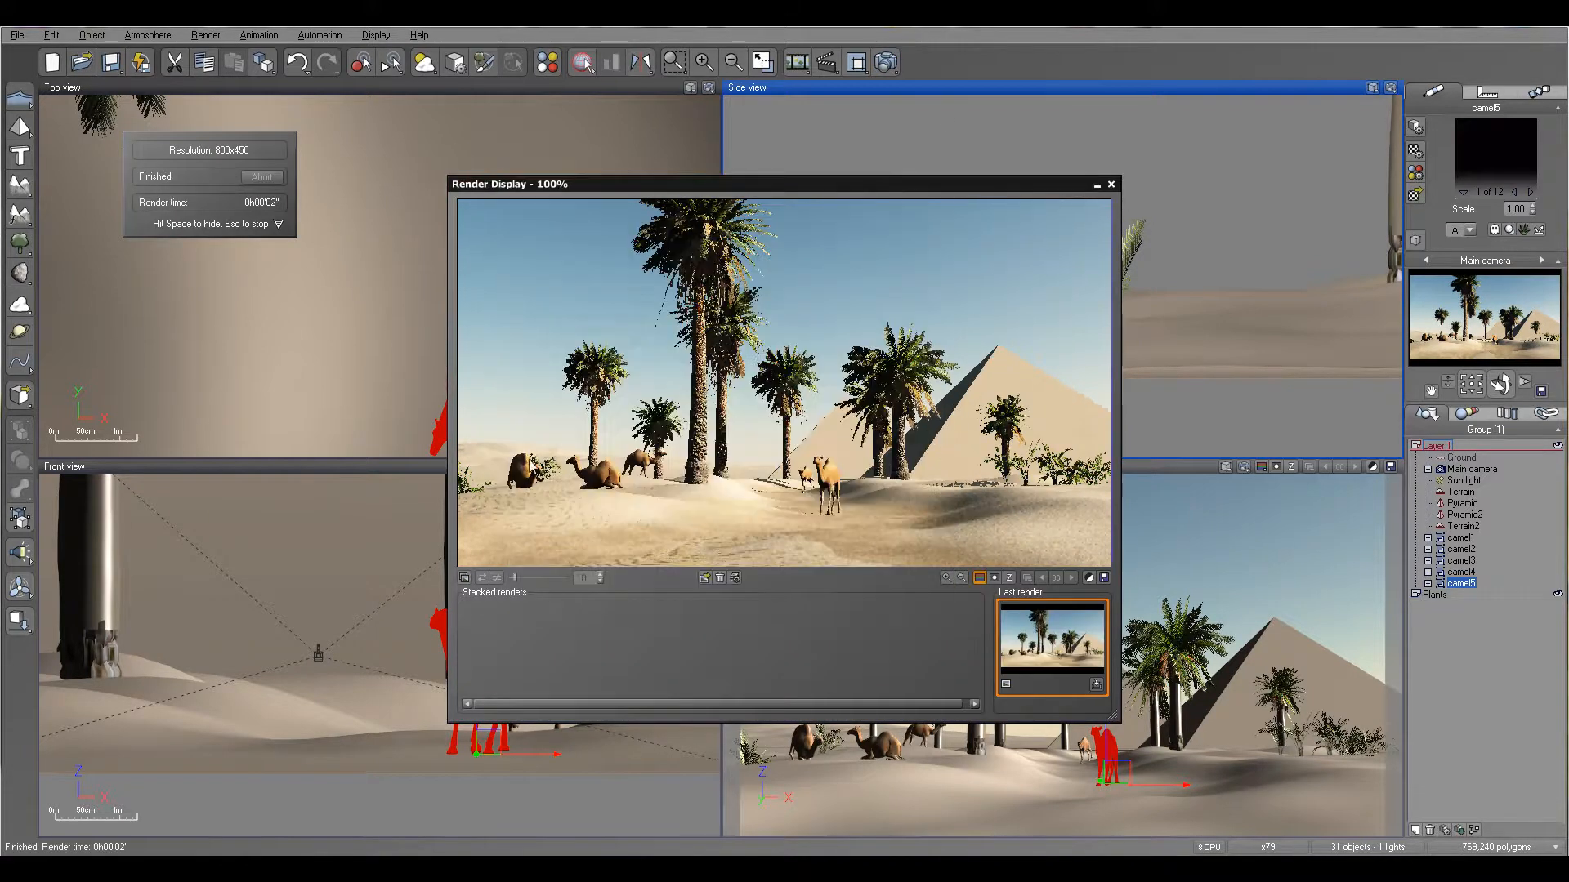